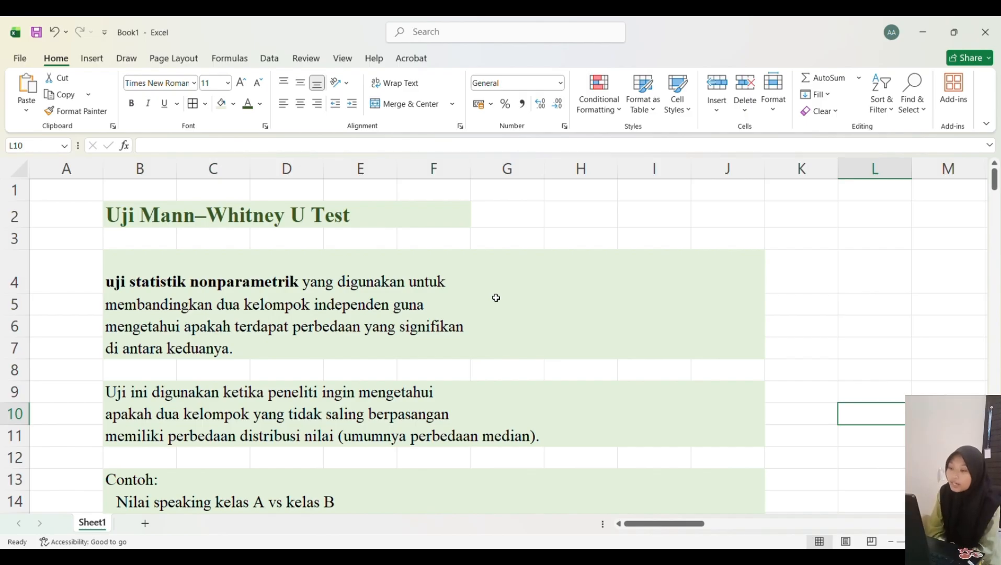
Step: Scroll through the Mann–Whitney U Test explanation notes on the sheet to read them
scroll(496, 298, "down", 1)
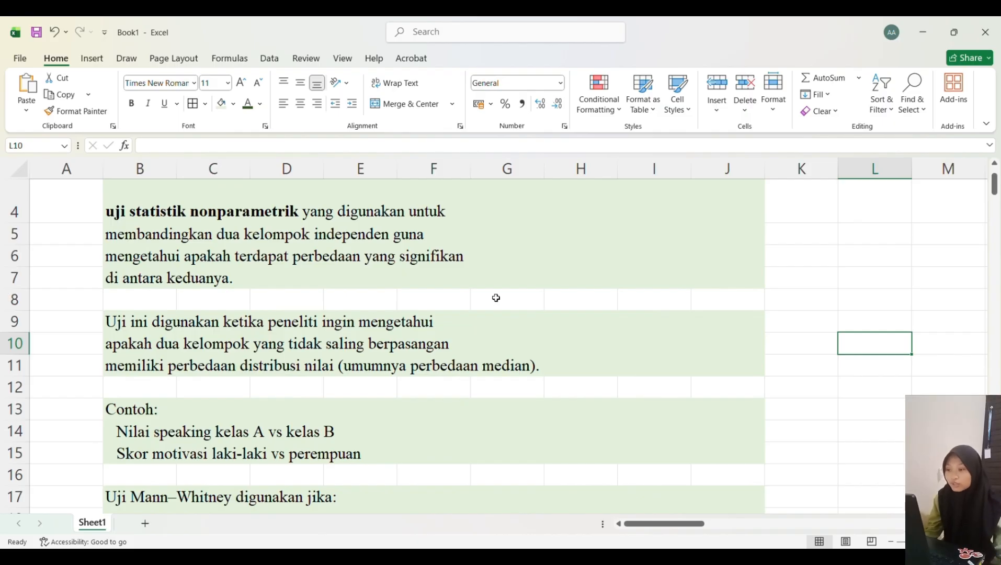
scroll(496, 298, "down", 2)
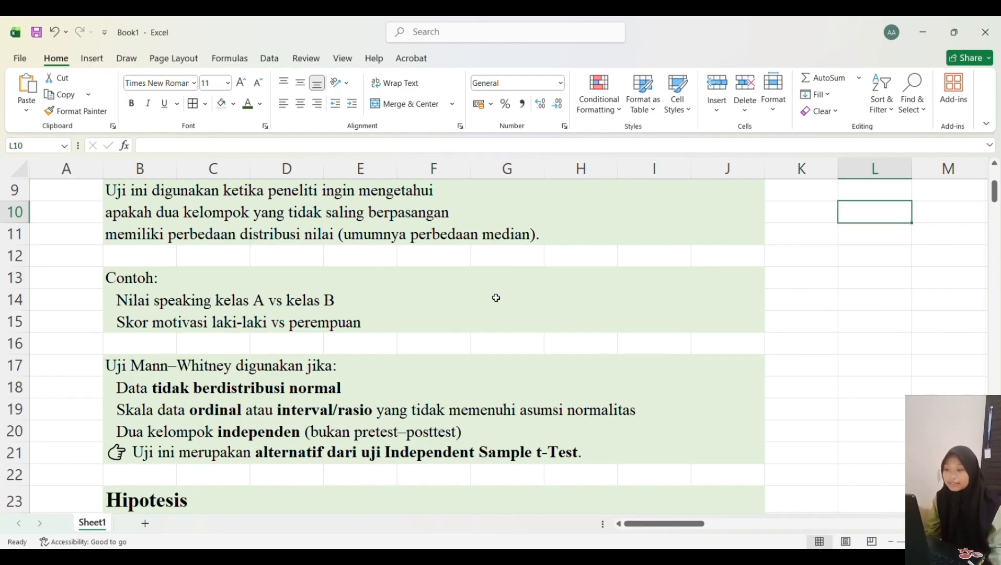
scroll(496, 298, "down", 1)
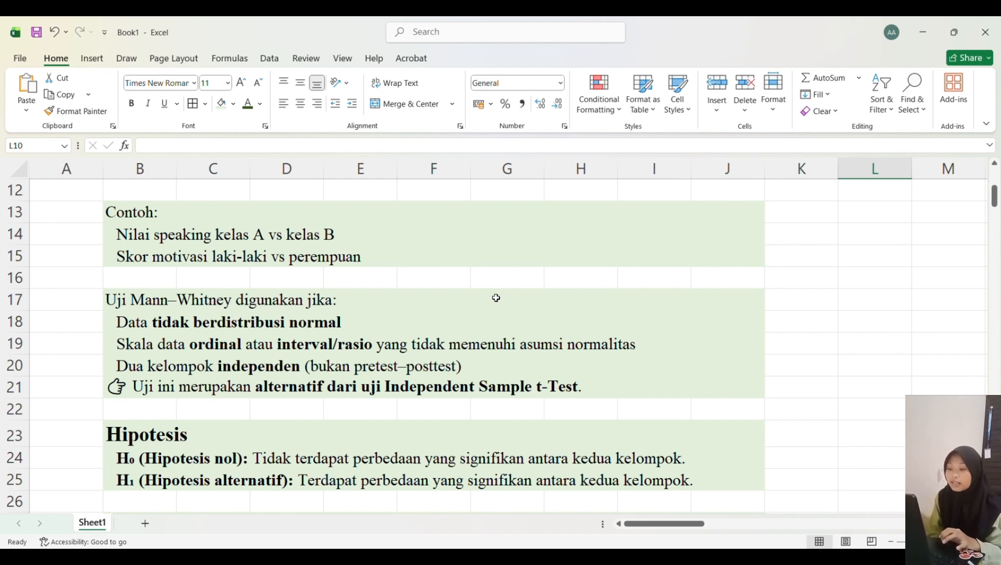
scroll(496, 297, "down", 2)
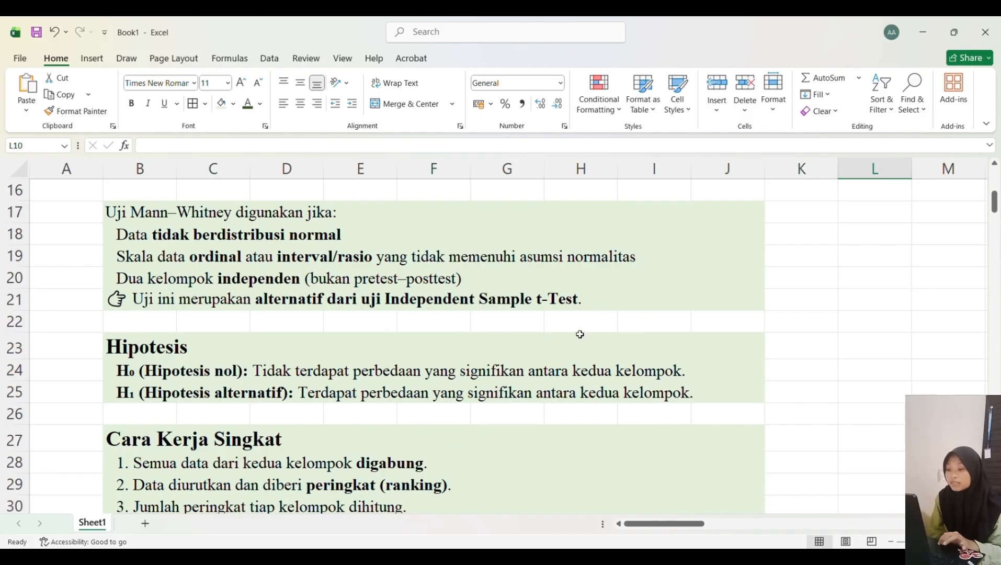
scroll(577, 342, "down", 1)
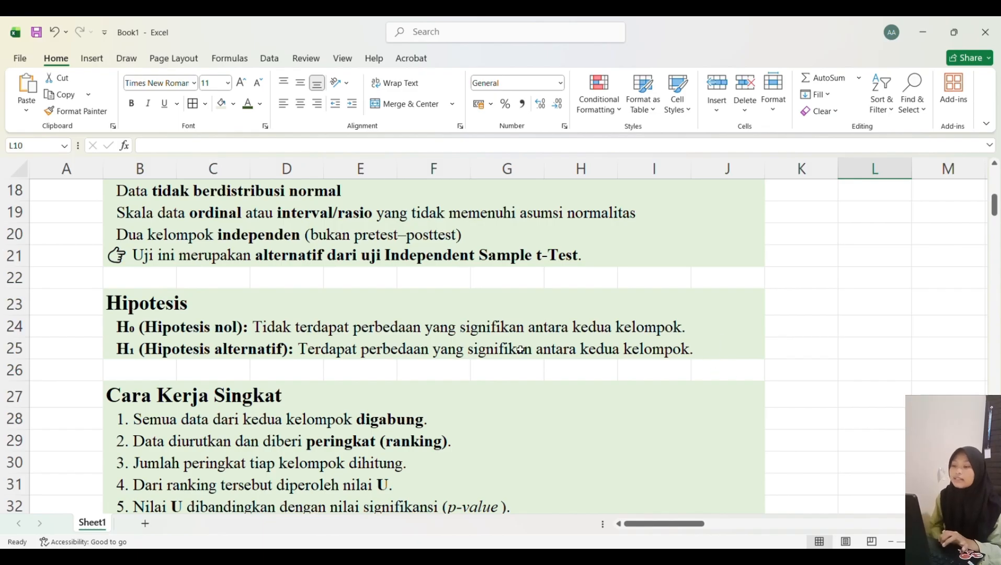
scroll(735, 340, "down", 2)
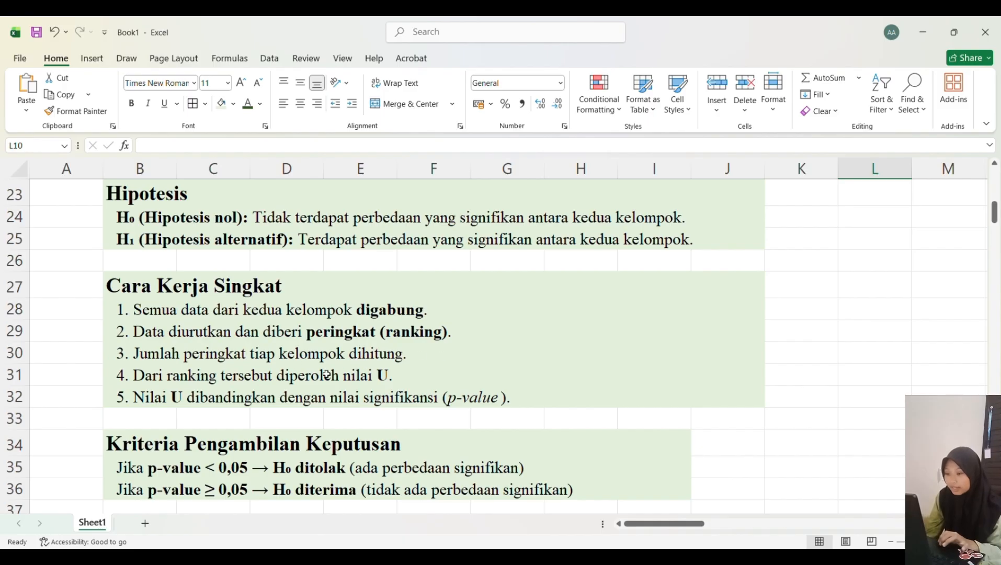
scroll(416, 377, "down", 1)
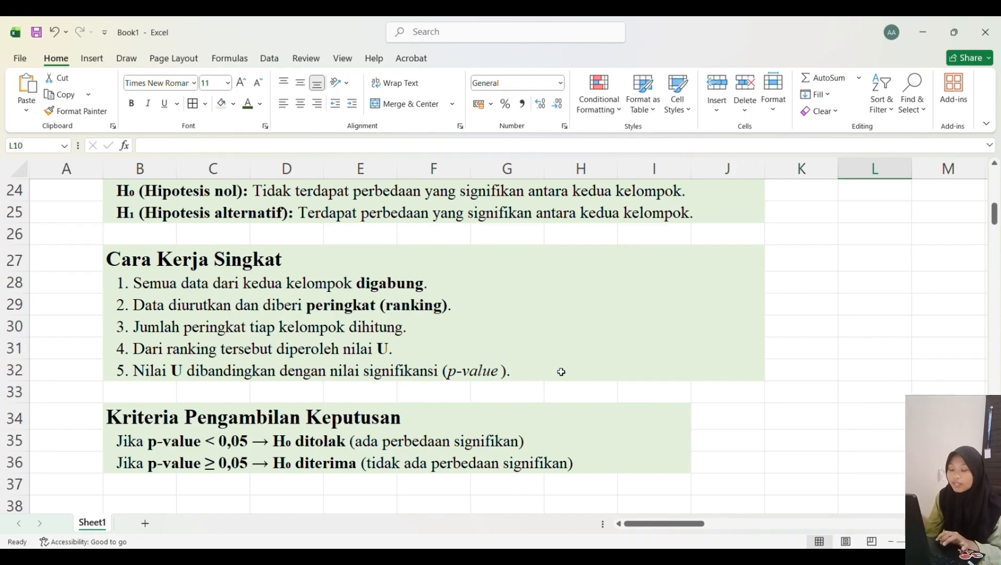
scroll(560, 371, "down", 2)
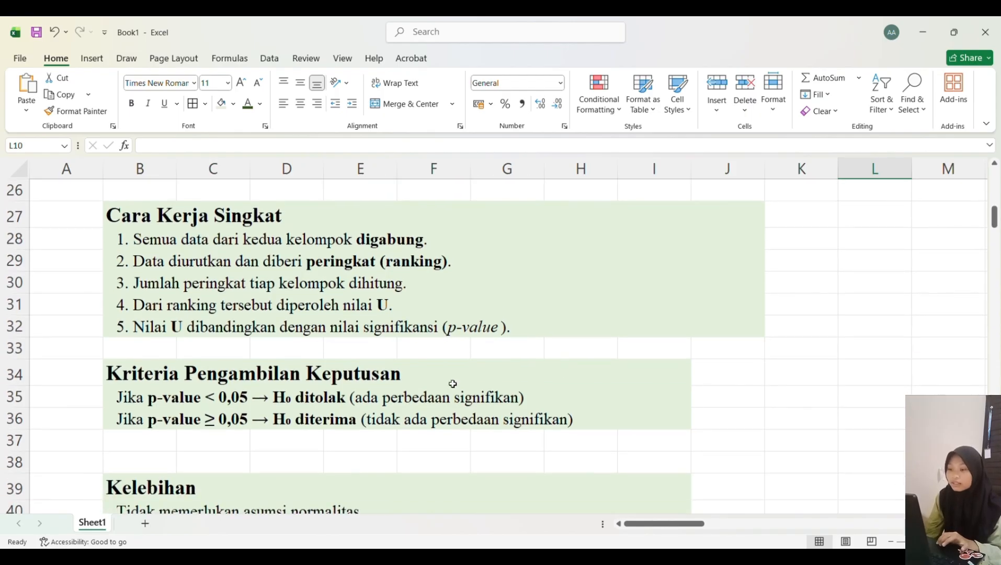
scroll(453, 384, "down", 2)
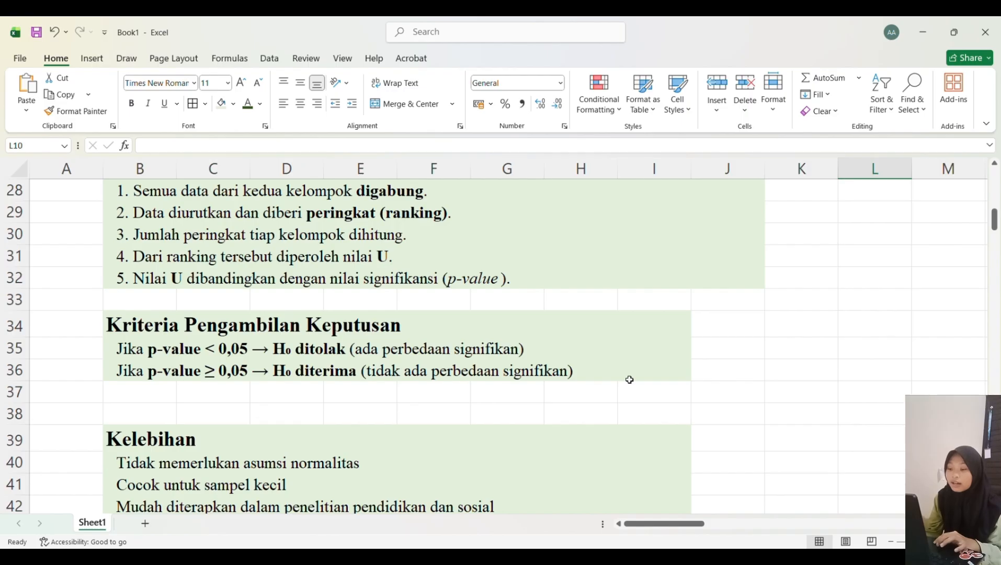
scroll(630, 379, "down", 2)
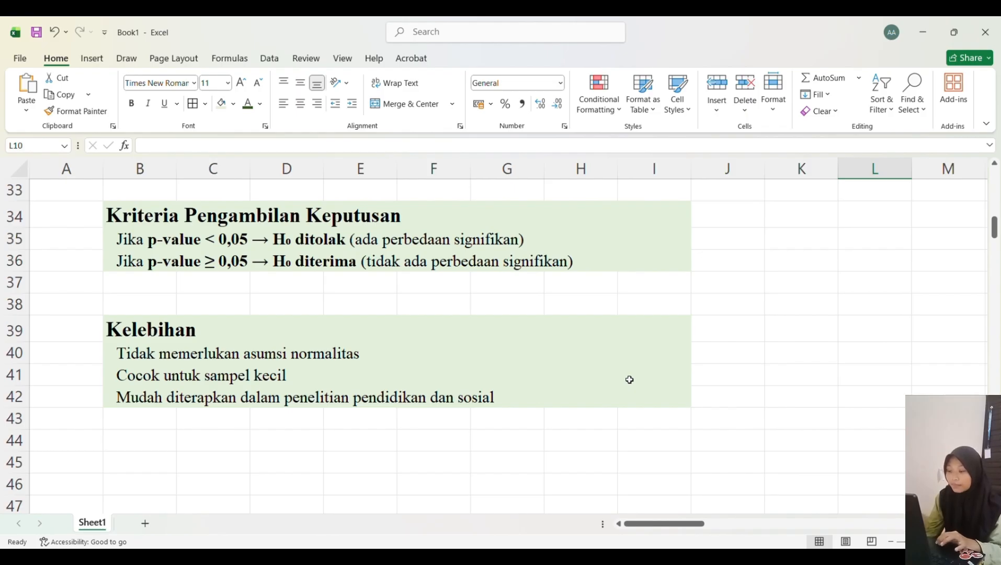
scroll(630, 379, "up", 2)
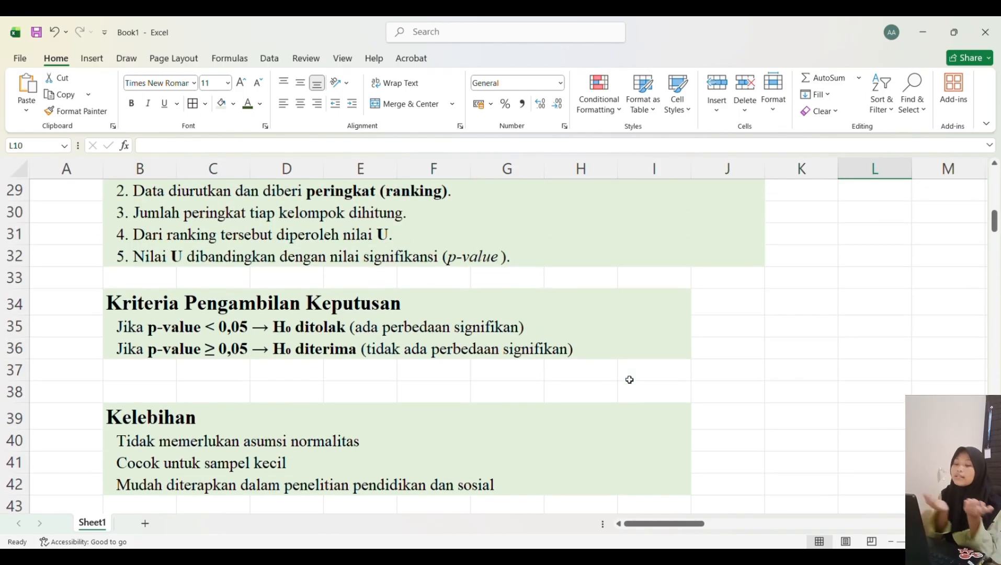
scroll(630, 379, "down", 1)
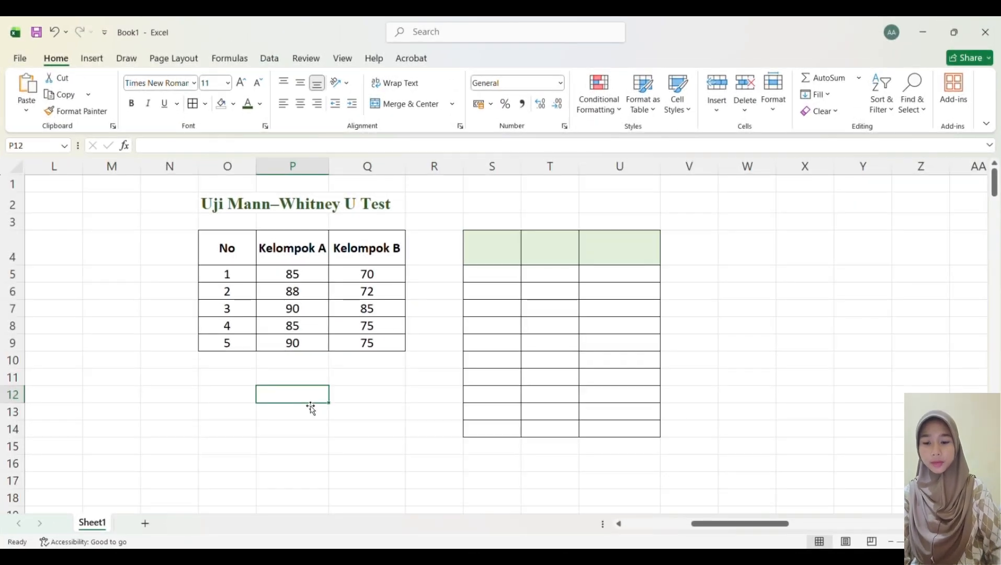
left_click(219, 211)
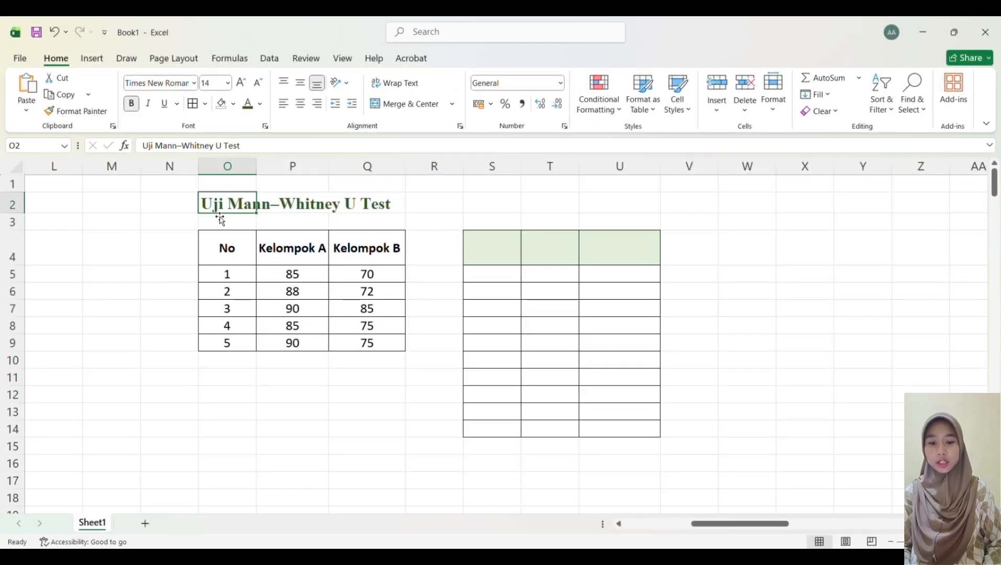
left_click(421, 221)
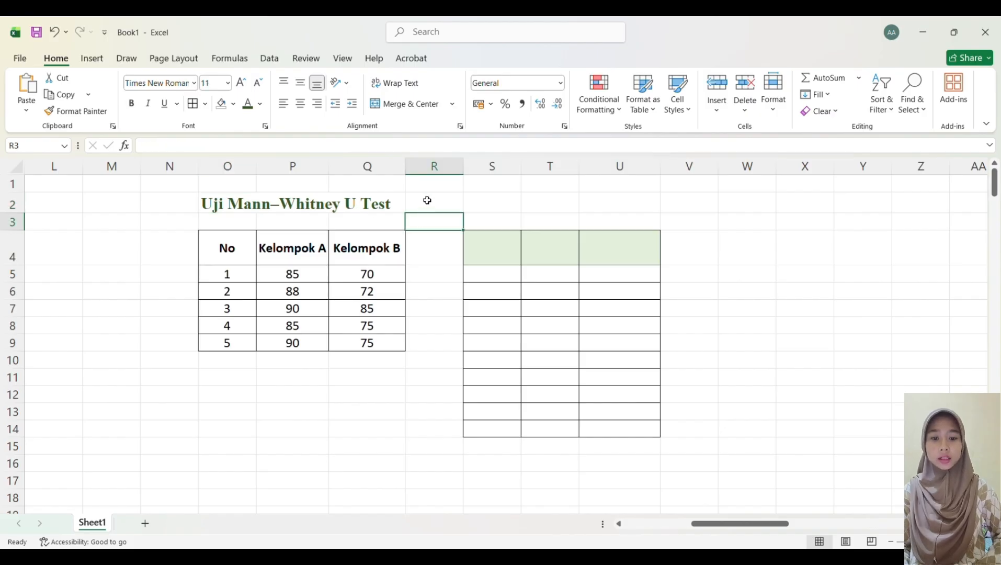
left_click(427, 200)
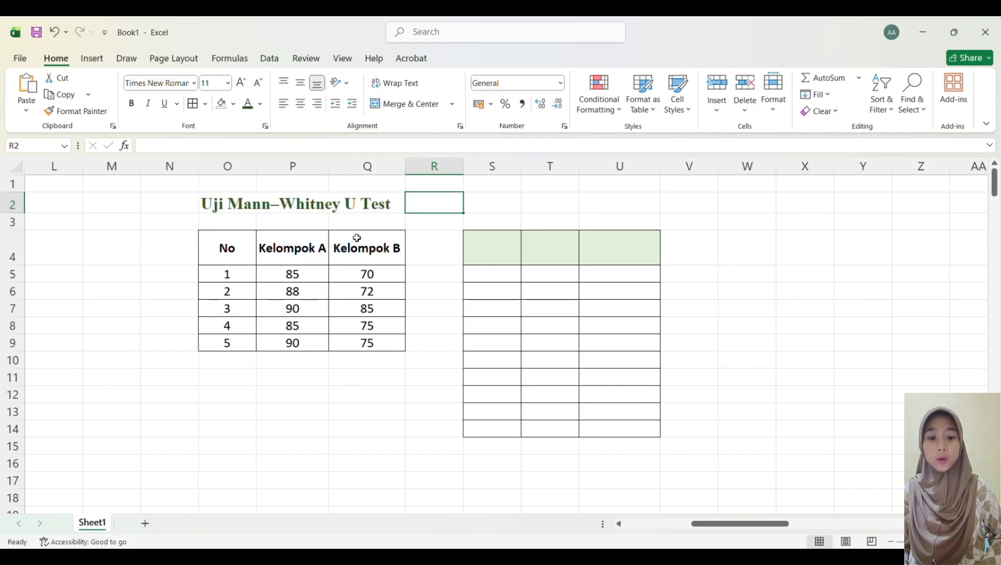
Step: Enter the column headers Nilai, Rangking and Kelompok in cells S4 to U4 of the ranking table
left_click(507, 244)
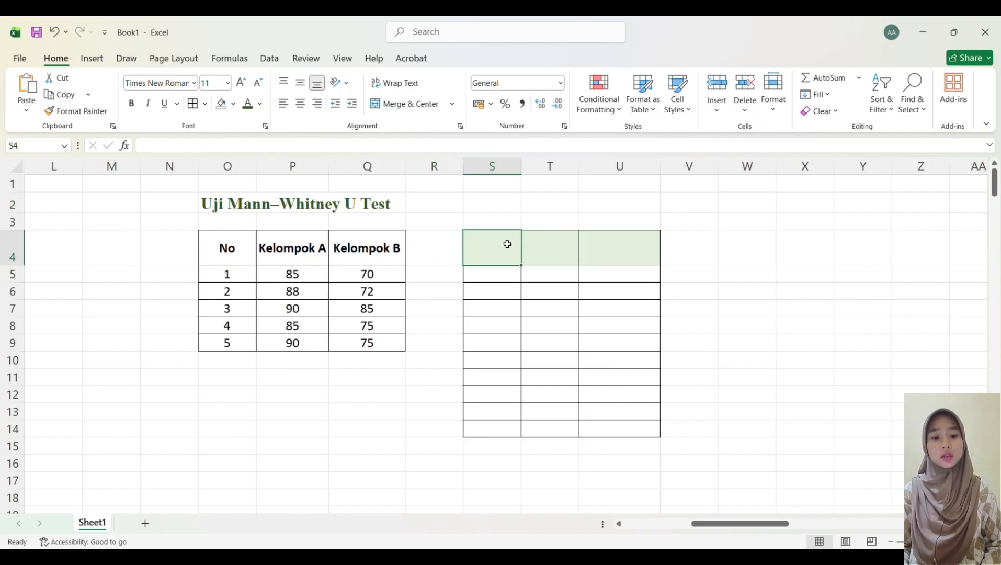
type("Nilai")
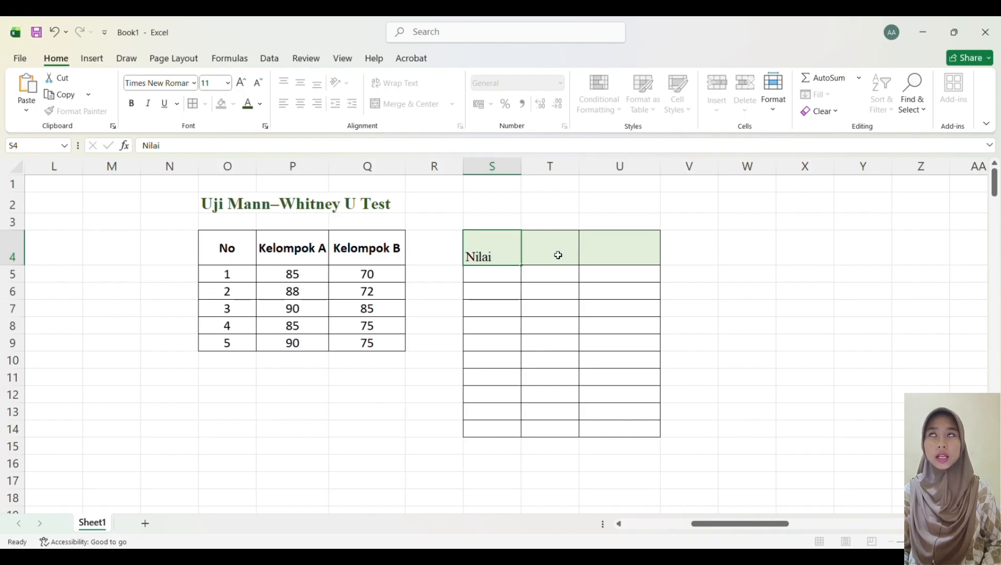
left_click(558, 256)
type("Rangking")
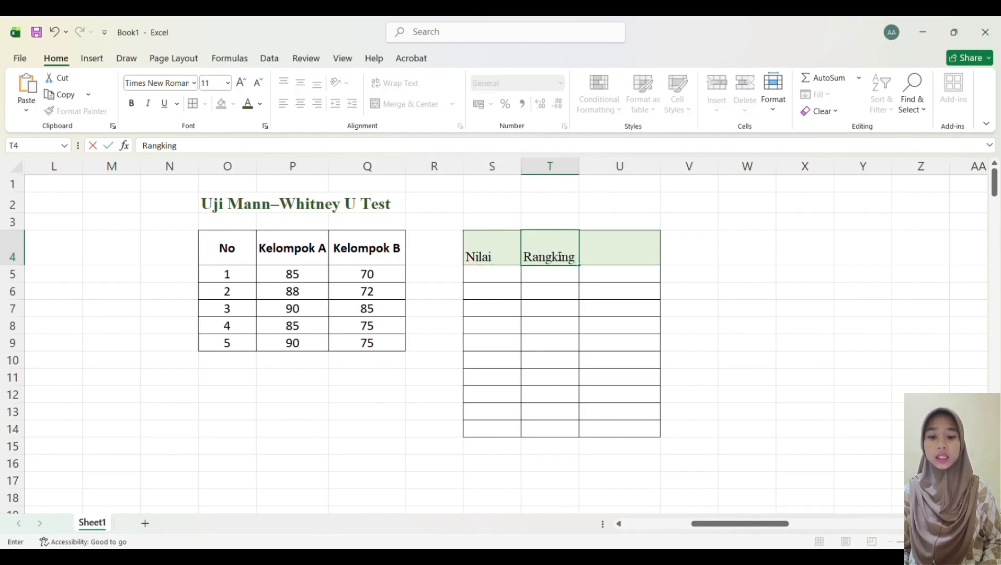
left_click(614, 254)
type("Ke")
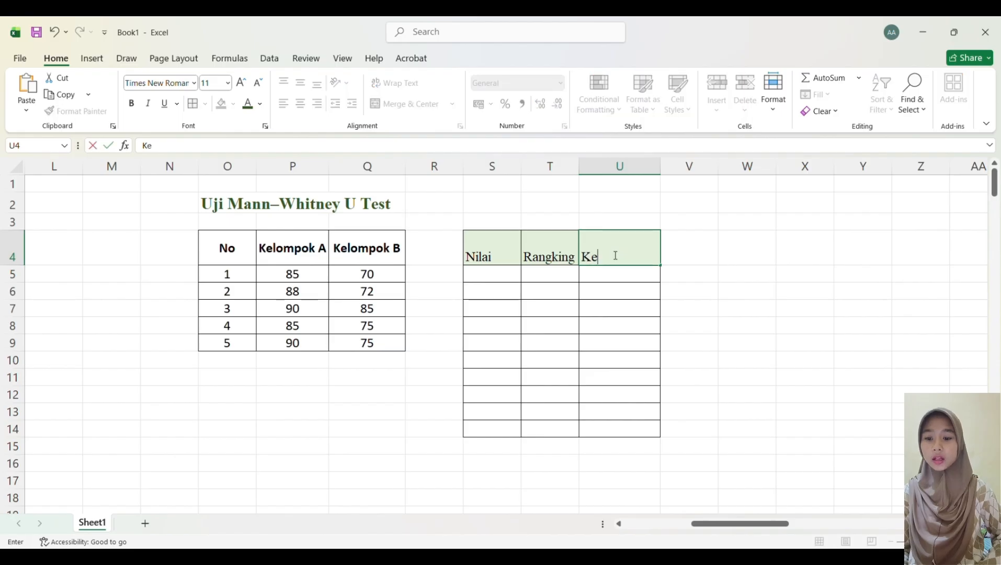
type("lompok")
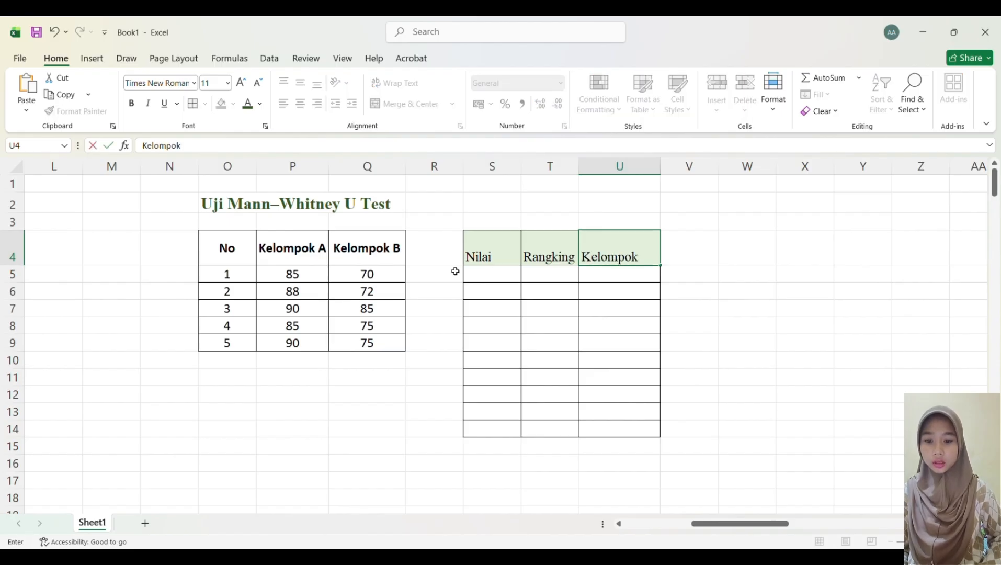
Step: Copy the Kelompok A scores from P5:P9 into the Nilai column starting at S5
left_click(303, 273)
key("F2")
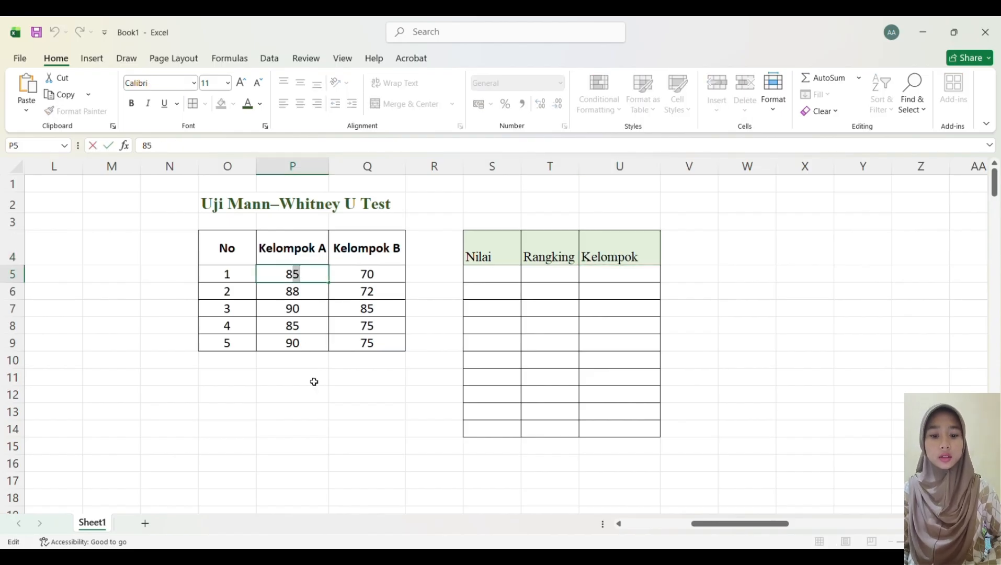
left_click(314, 382)
left_click_drag(292, 274, 292, 344)
key("ctrl+c")
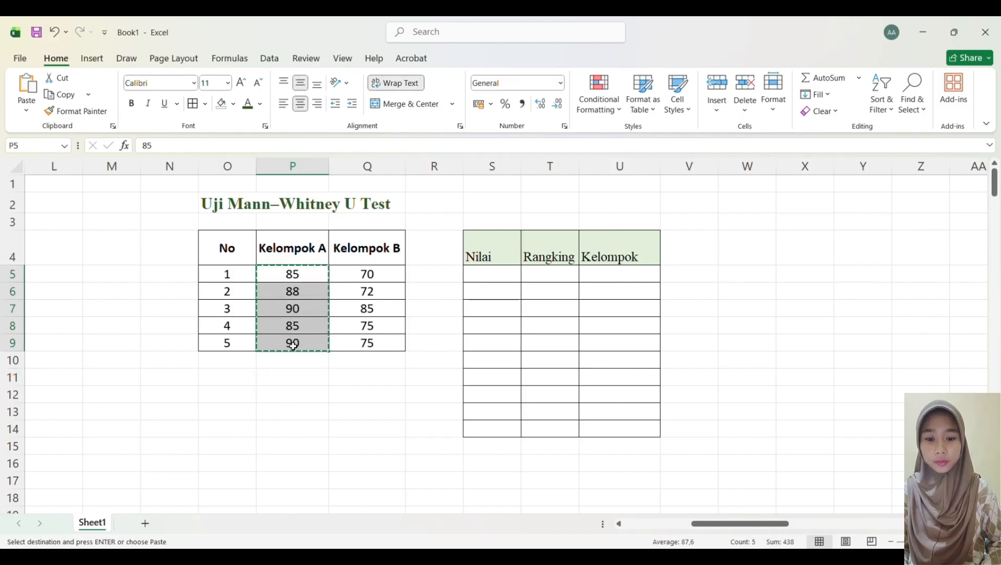
left_click(488, 278)
key("ctrl+v")
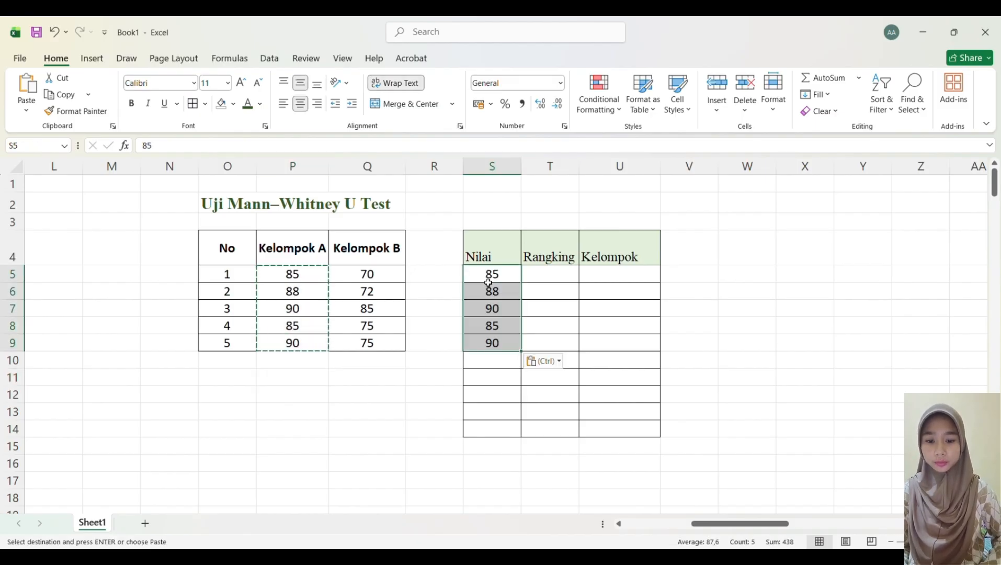
Step: Copy the text Kelompok A into U5 and fill it down to U9
left_click(298, 250)
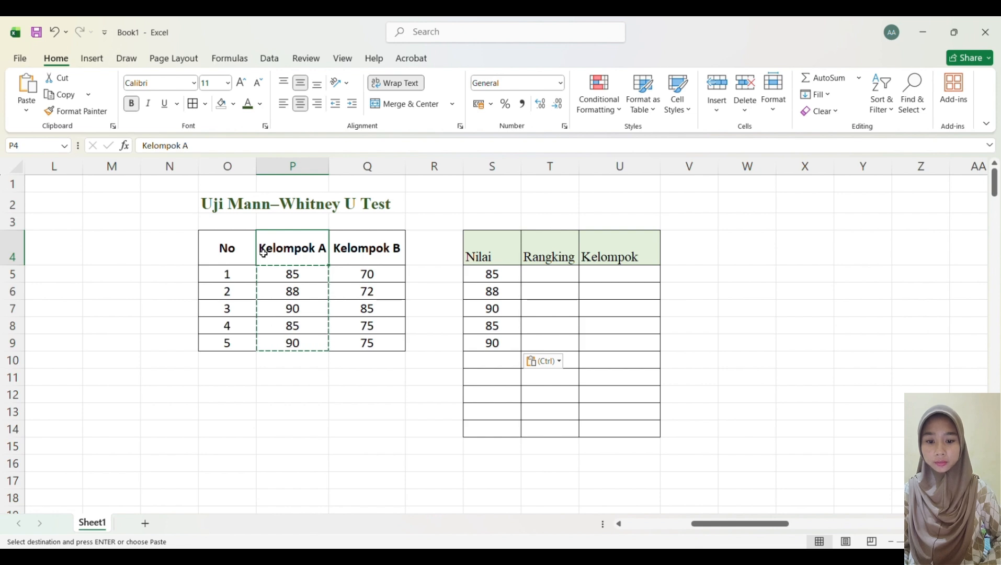
double_click(295, 248)
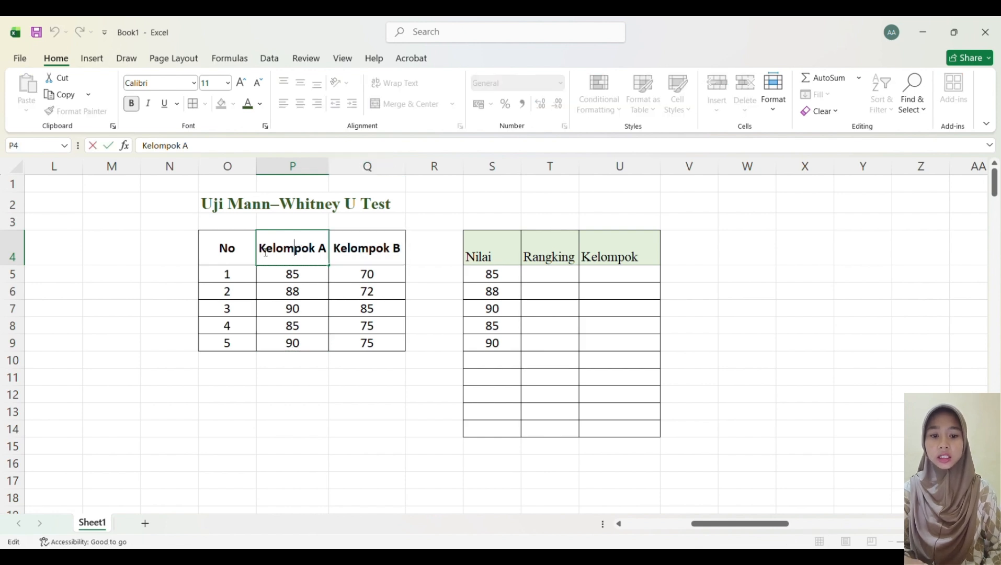
left_click_drag(260, 250, 335, 259)
key("ctrl+c")
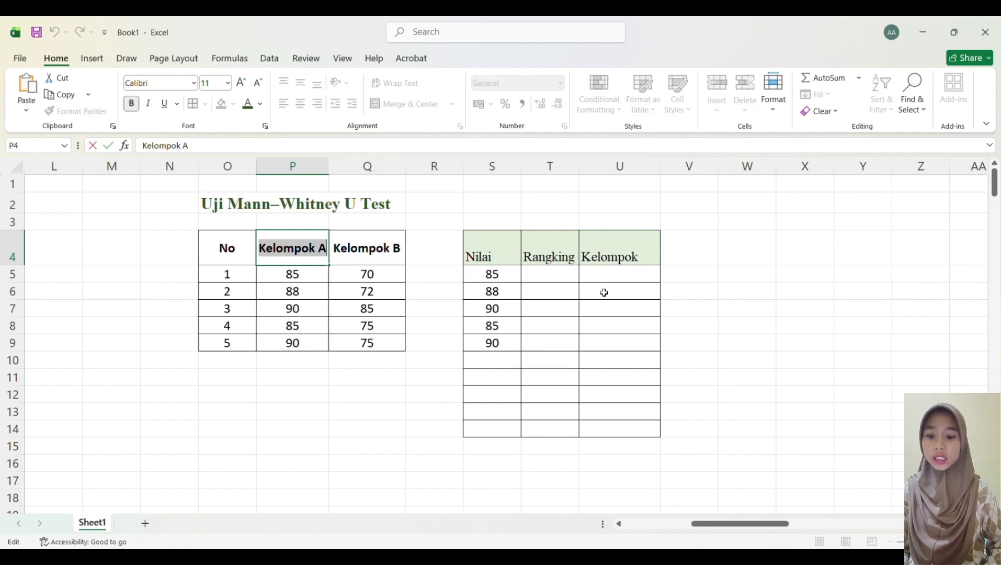
left_click(610, 277)
key("ctrl+v")
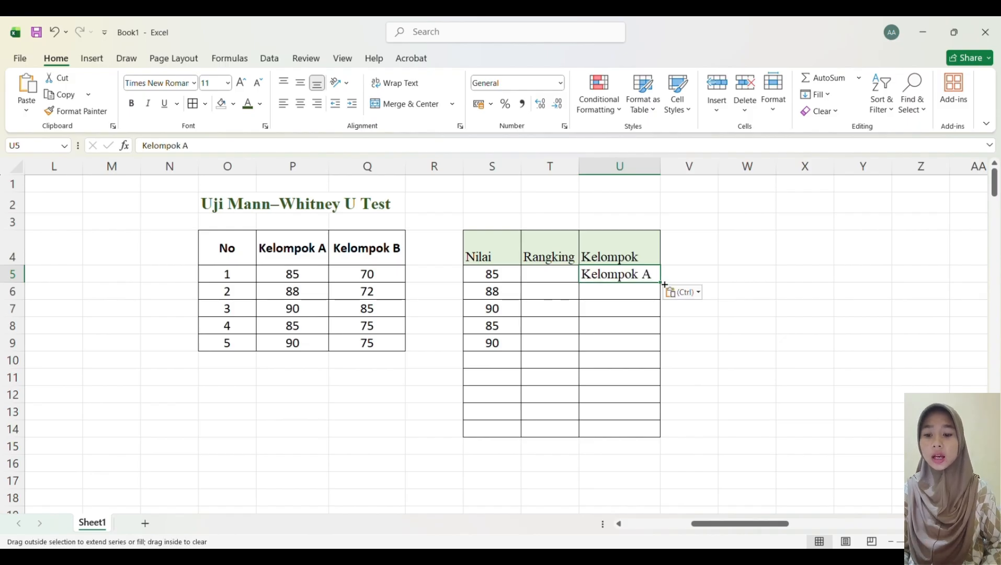
left_click_drag(665, 284, 665, 354)
Step: Copy the Kelompok B scores from Q5:Q9 into the Nilai column starting at S10
double_click(370, 273)
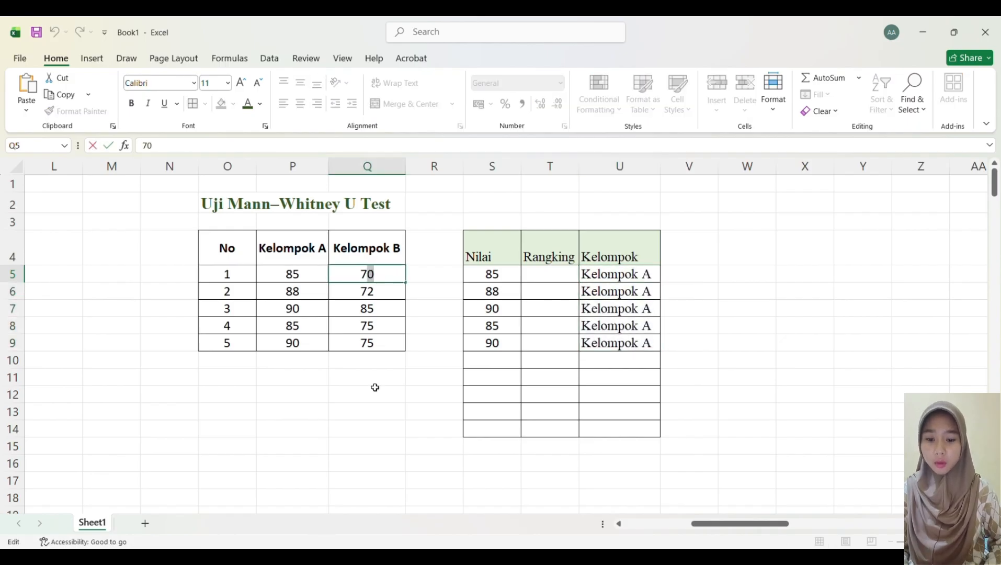
left_click(375, 411)
left_click_drag(366, 273, 376, 344)
key("ctrl+c")
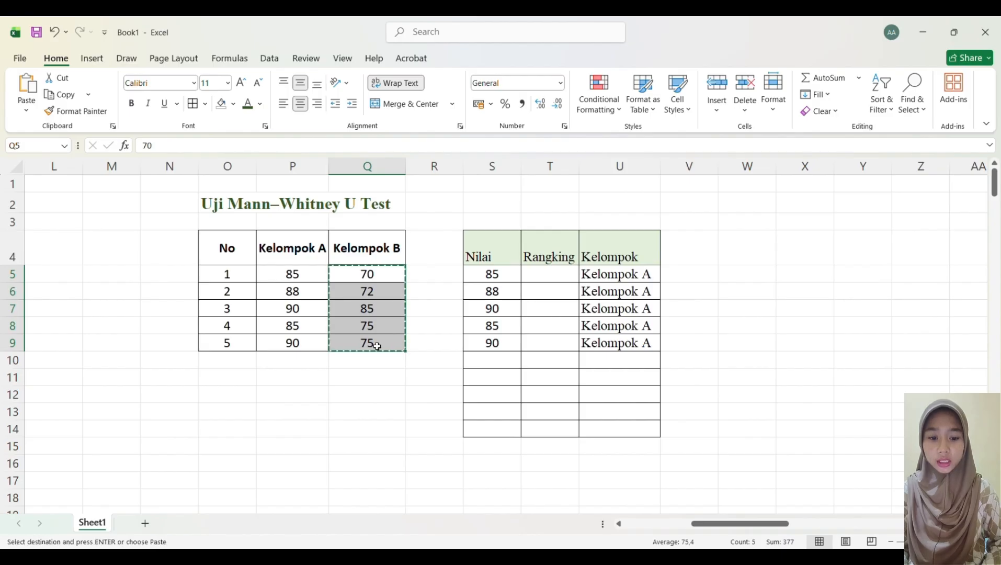
left_click(492, 365)
key("ctrl+v")
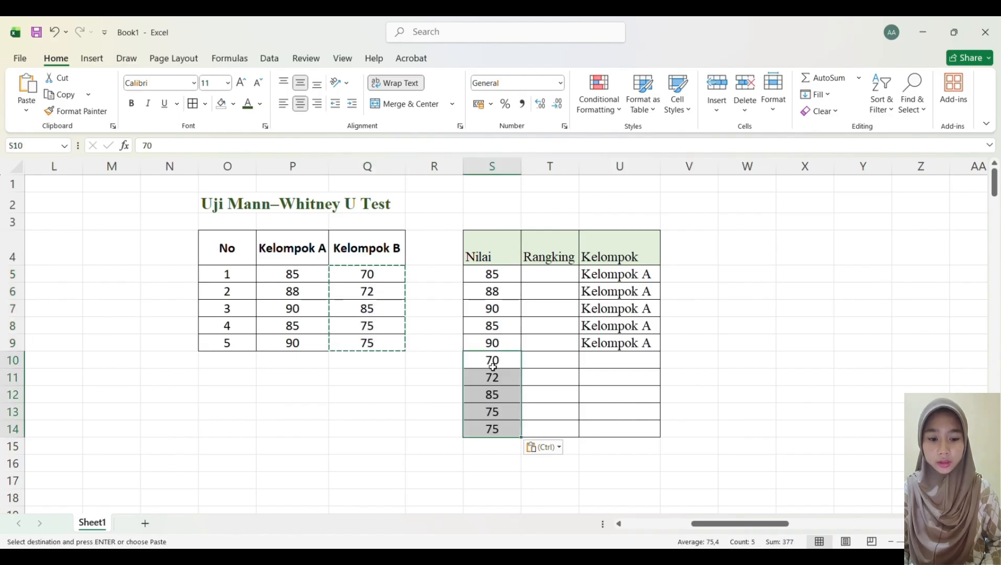
Step: Copy the text Kelompok B into U10 and fill it down to U14
left_click(365, 253)
double_click(342, 253)
double_click(343, 254)
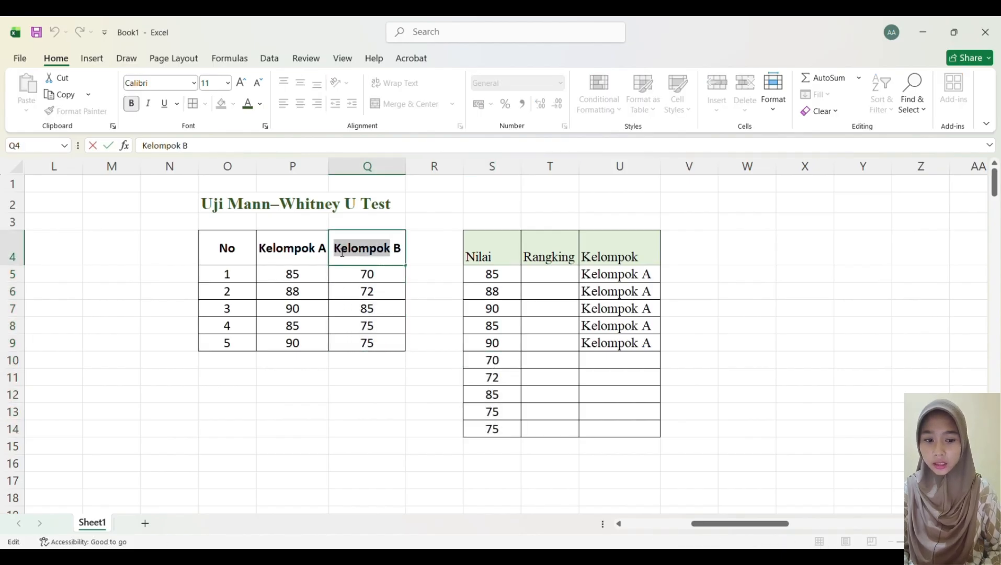
left_click_drag(342, 253, 416, 251)
key("ctrl+c")
left_click(615, 368)
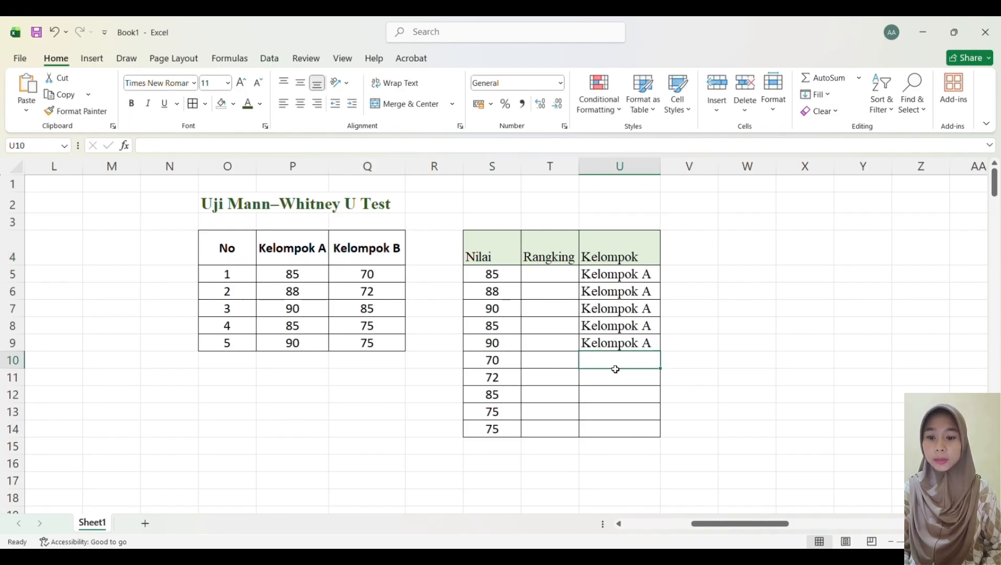
key("ctrl+v")
left_click_drag(661, 369, 667, 442)
Step: Select the combined data in S5:U14 and sort it by Nilai from smallest to largest
left_click(474, 468)
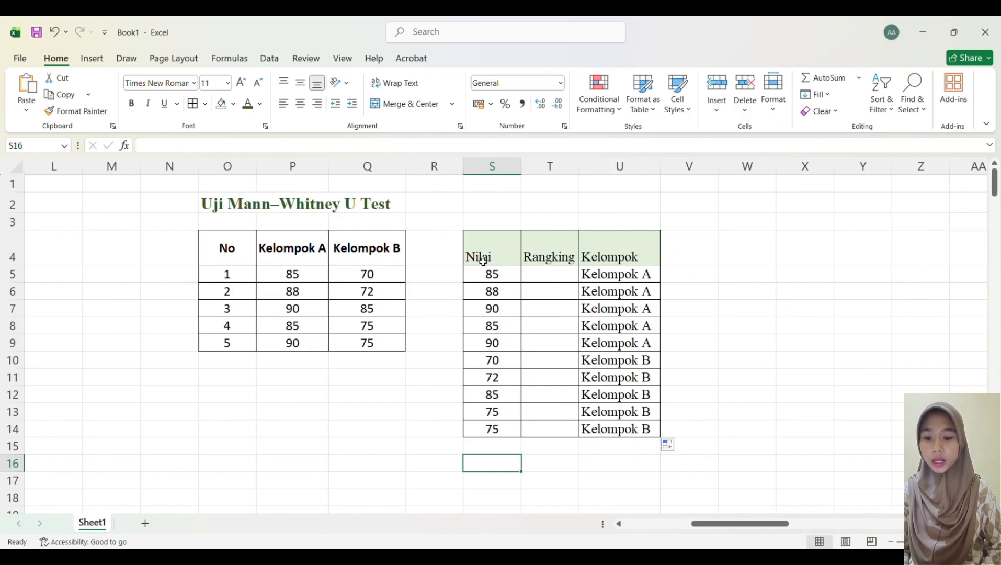
left_click(471, 273)
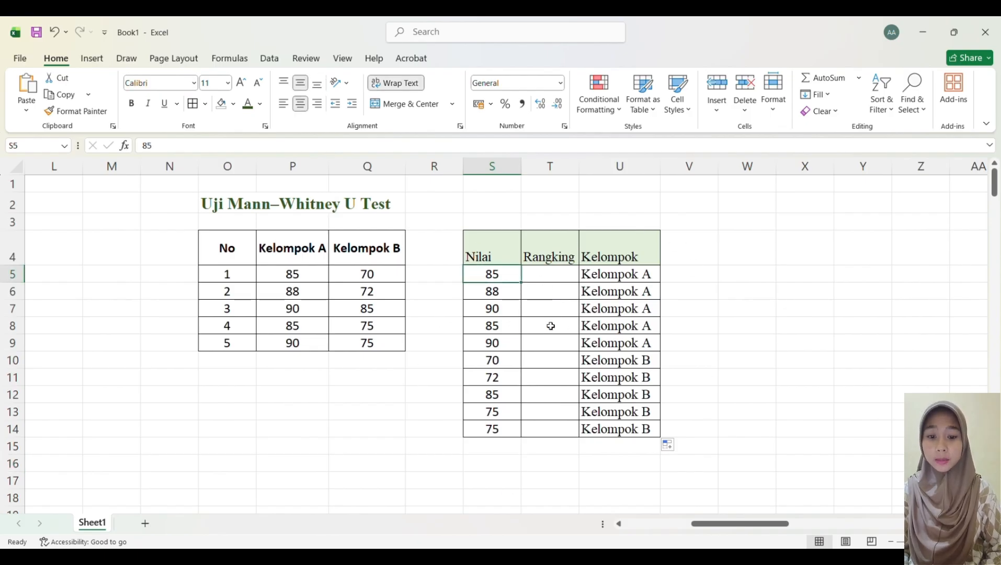
left_click_drag(403, 366, 503, 309)
left_click_drag(473, 273, 624, 438)
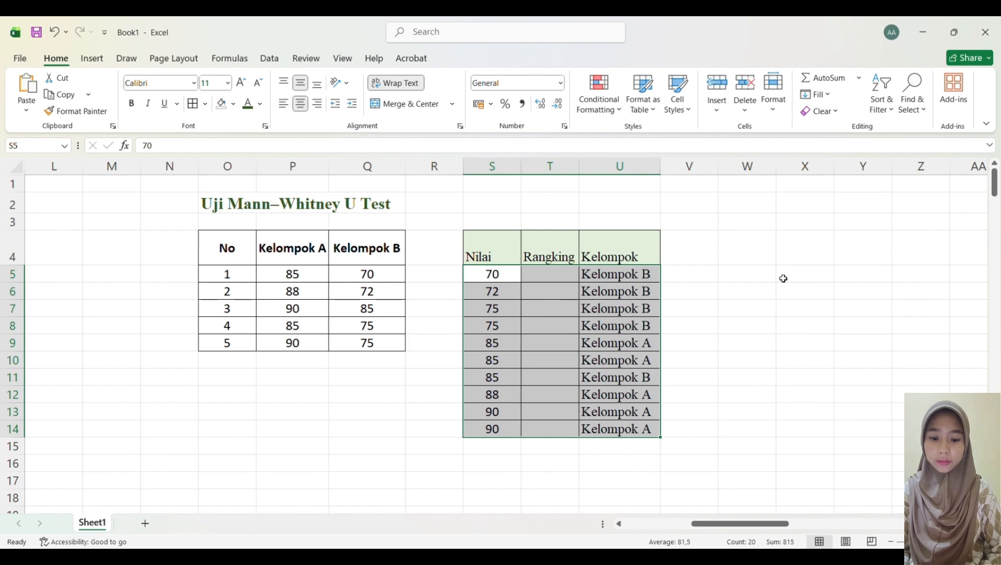
Step: Enter the ranks 1 and 2 in the Rangking column for the scores 70 and 72
left_click(678, 413)
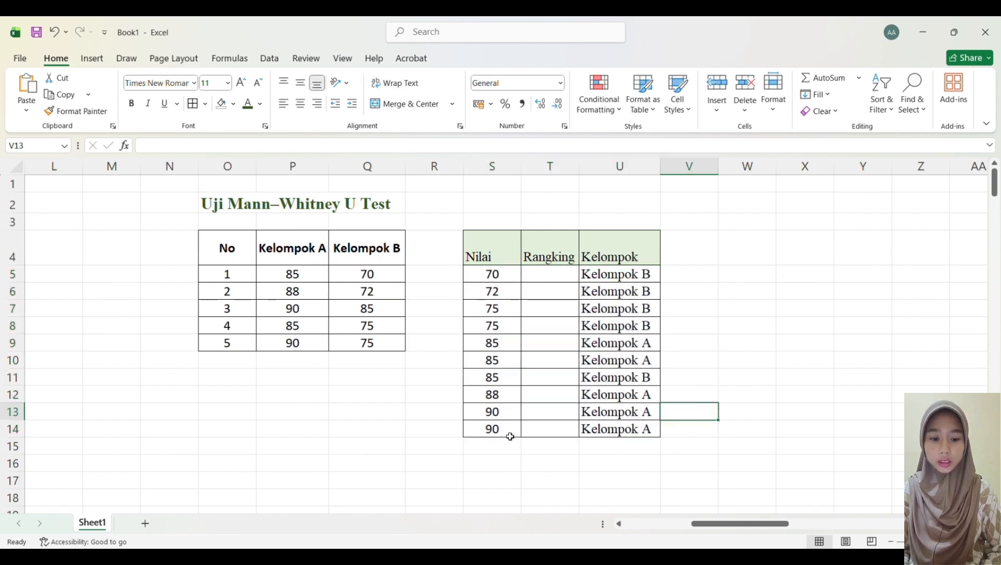
left_click(535, 275)
type("1")
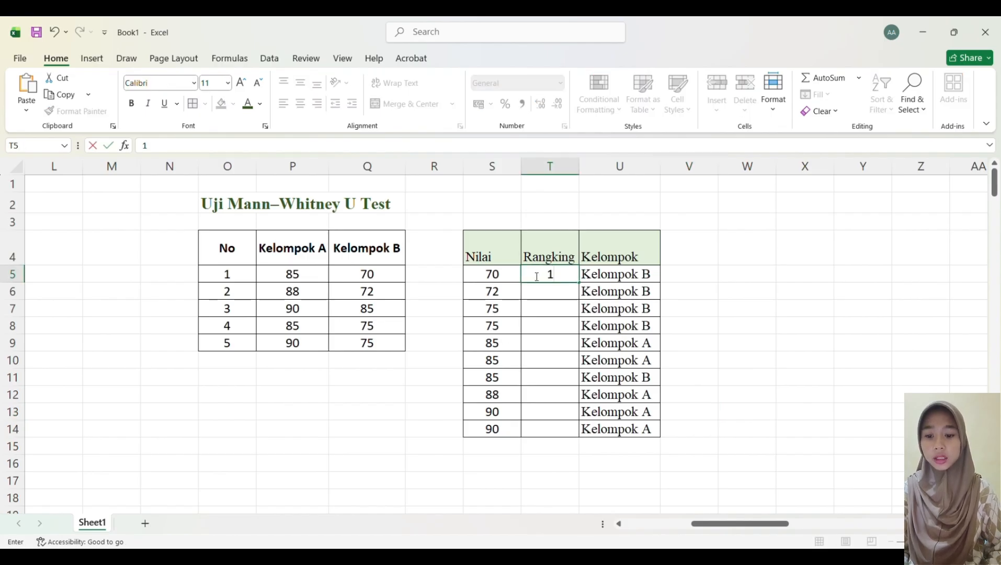
key("Return")
type("2")
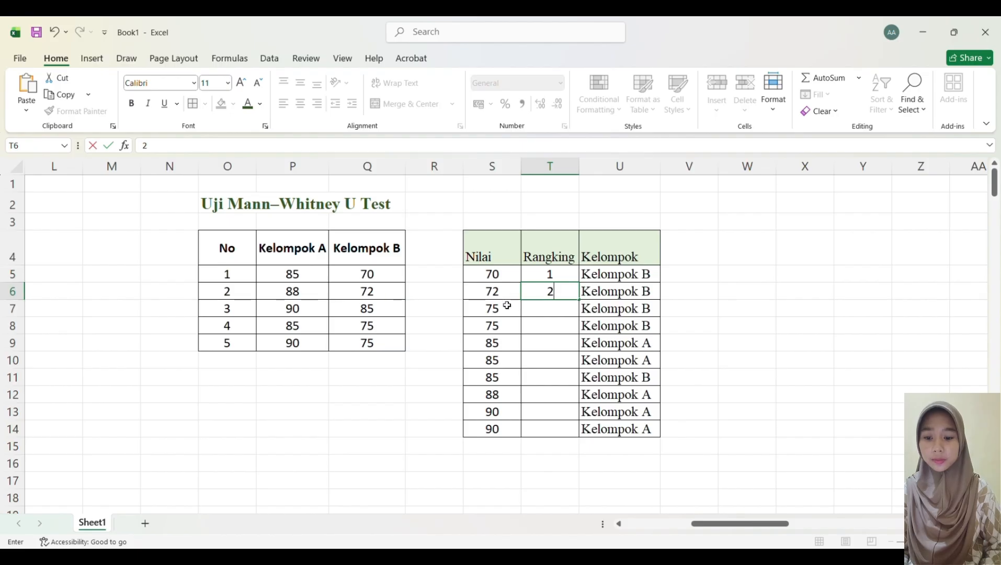
key("Return")
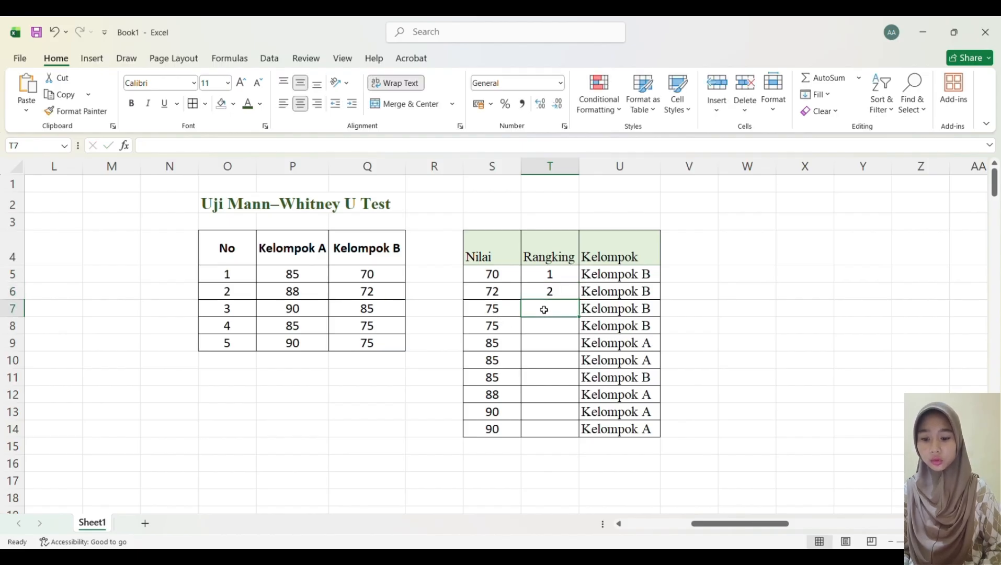
Step: Enter the tied rank formula =(3+4)/2 for the first 75 and fill it down to the second 75
type("=")
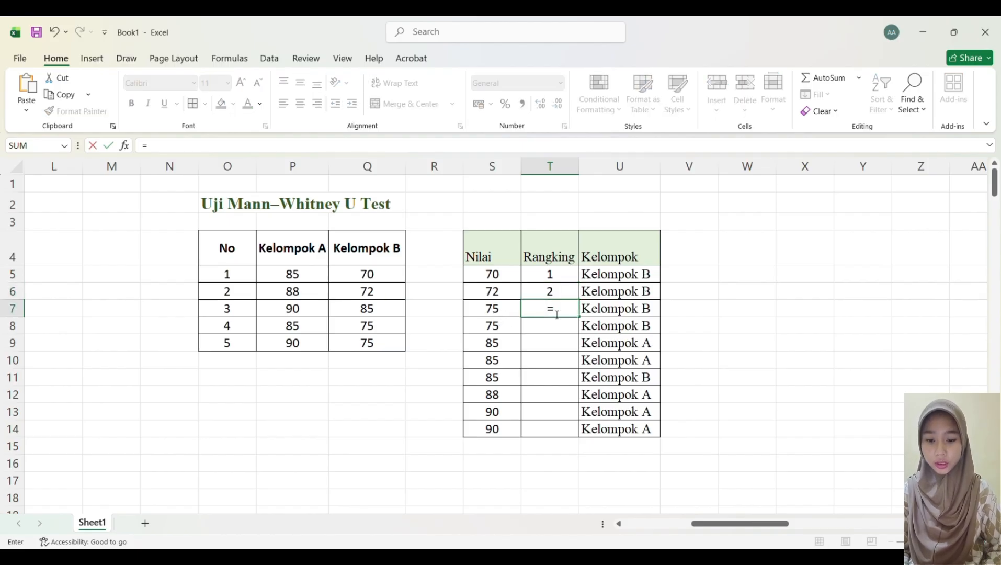
type("(3")
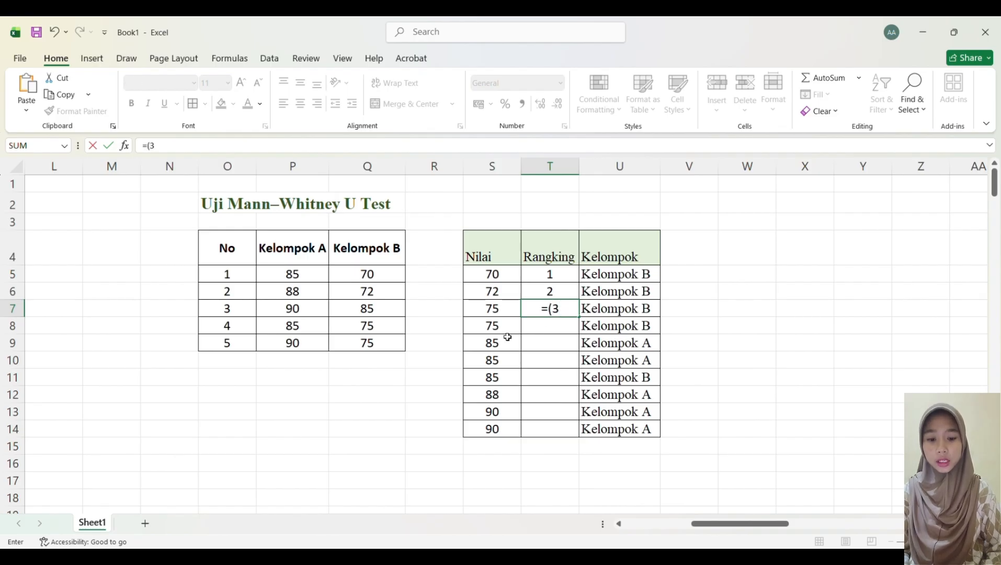
type("+4")
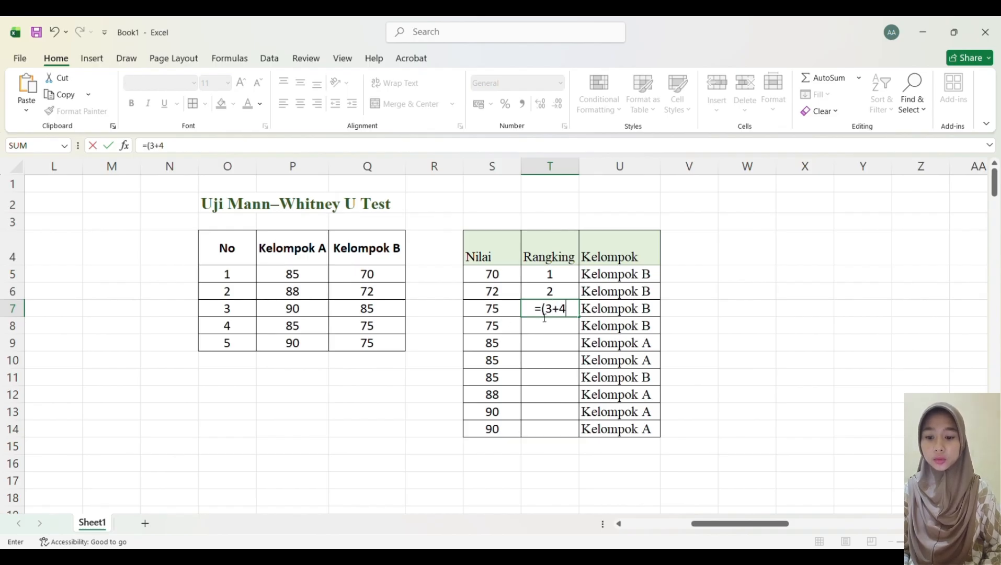
type(")/2")
key("Return")
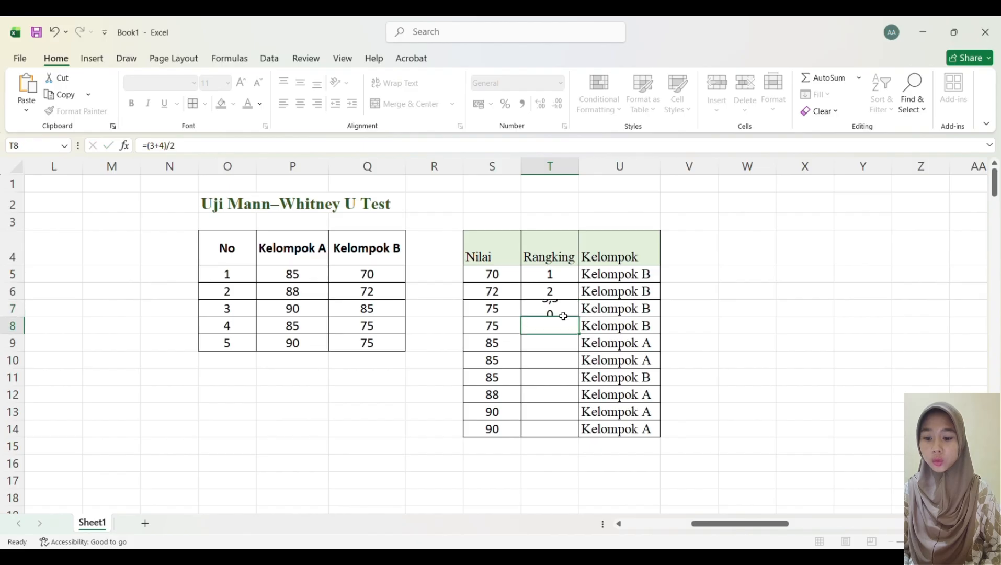
left_click(550, 308)
left_click_drag(579, 317, 578, 333)
Step: Highlight the two tied 75 scores in S7:S8 with a green fill colour
left_click(499, 308)
left_click(449, 346)
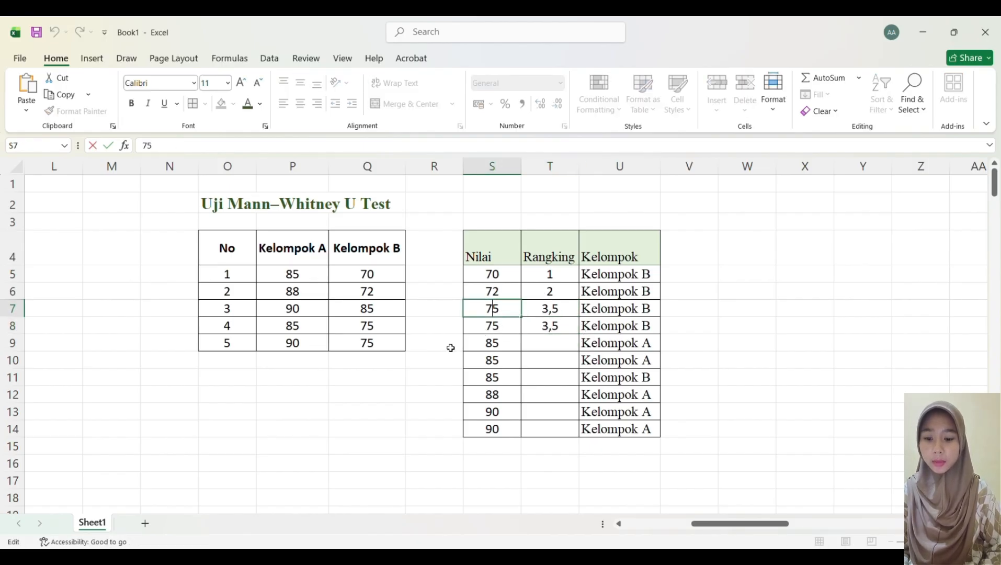
left_click_drag(481, 309, 492, 327)
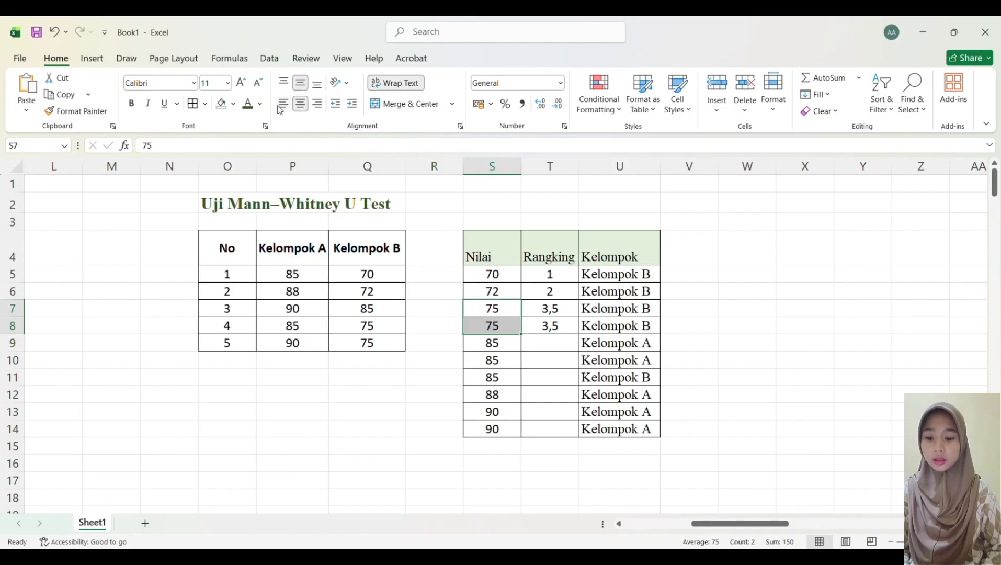
left_click(222, 103)
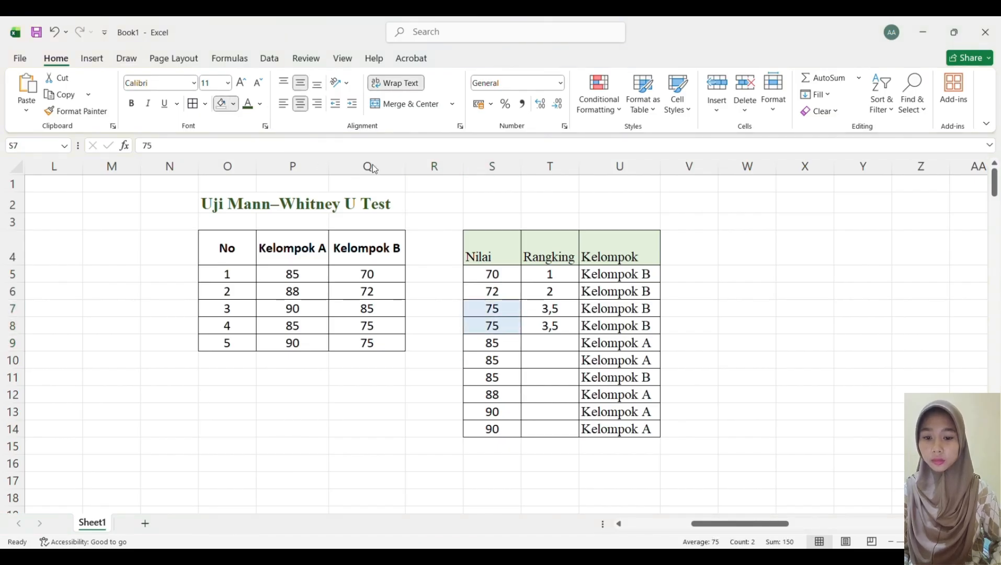
left_click(426, 332)
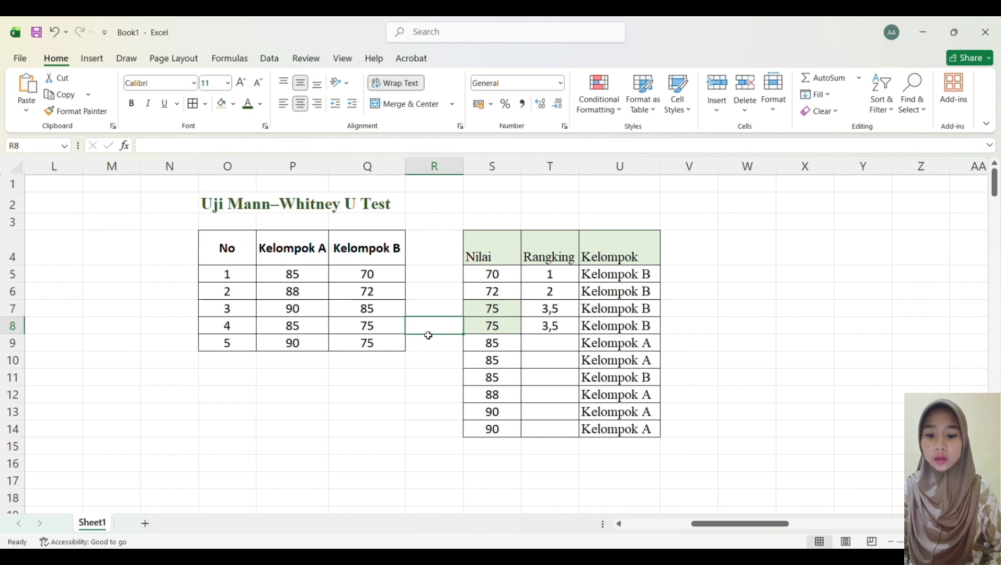
Step: Enter the tied rank formula =(5+6+7)/3 in T9 and fill it down to T11 for the three 85 scores
left_click(497, 343)
left_click(555, 343)
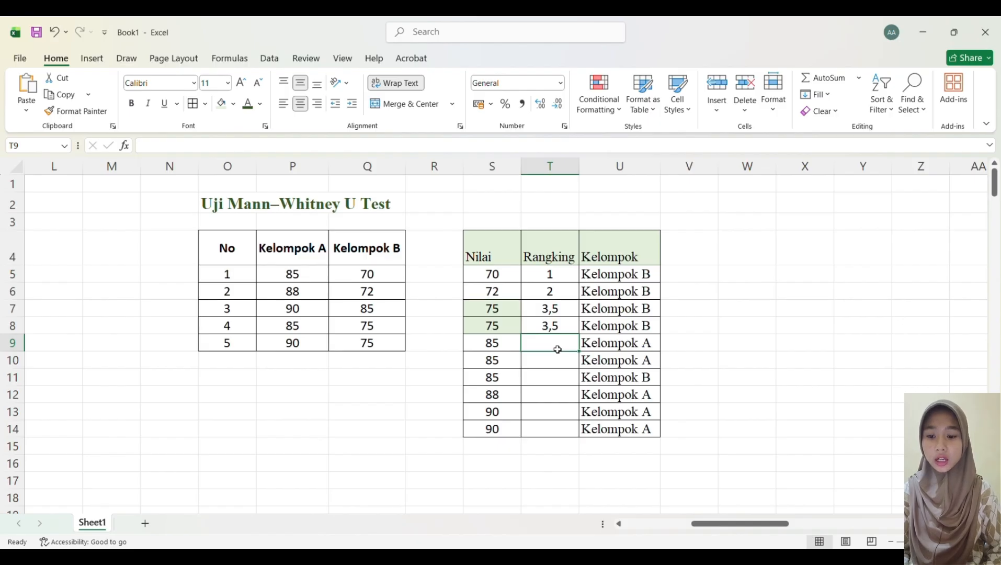
type("=(")
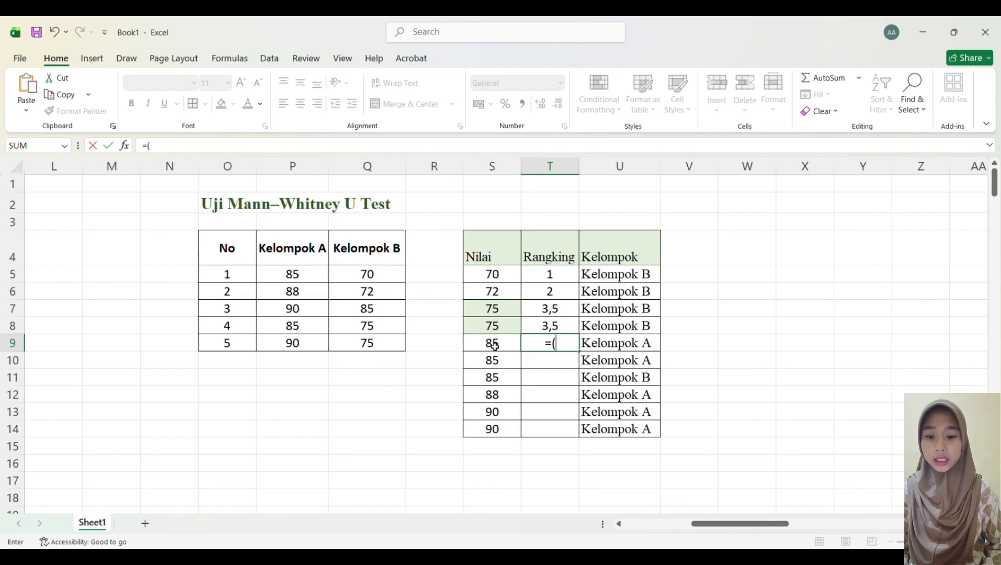
type("5+")
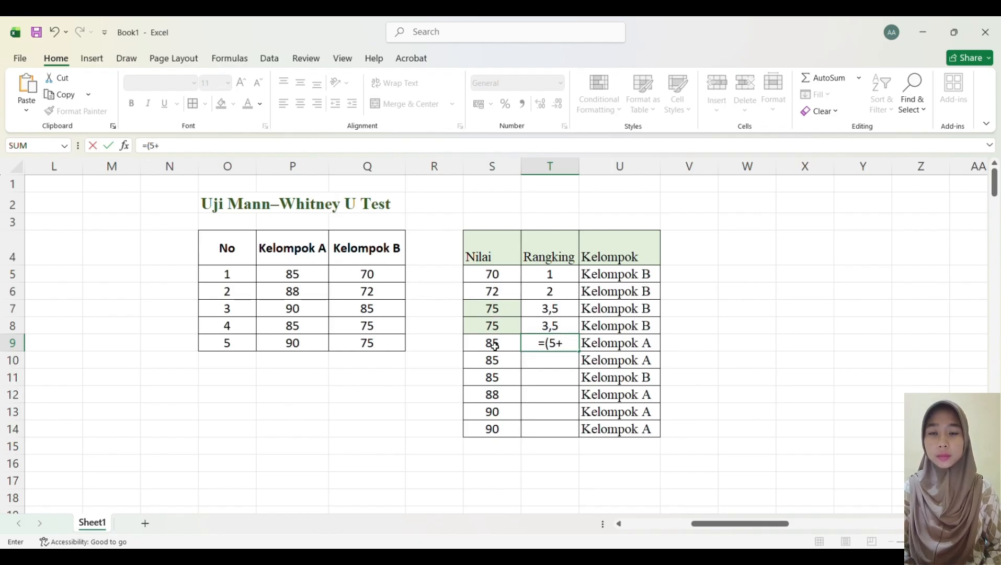
type("6")
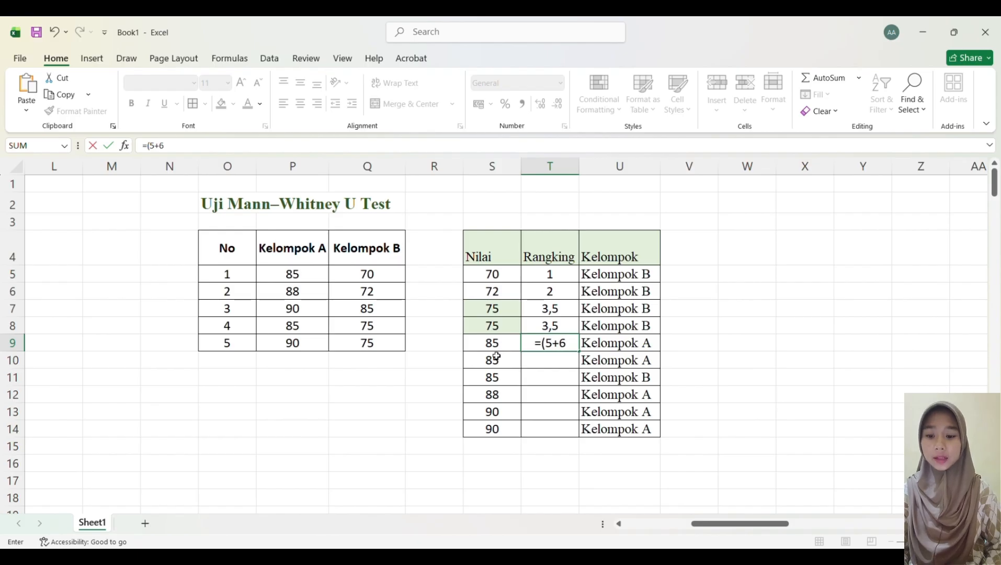
type("+")
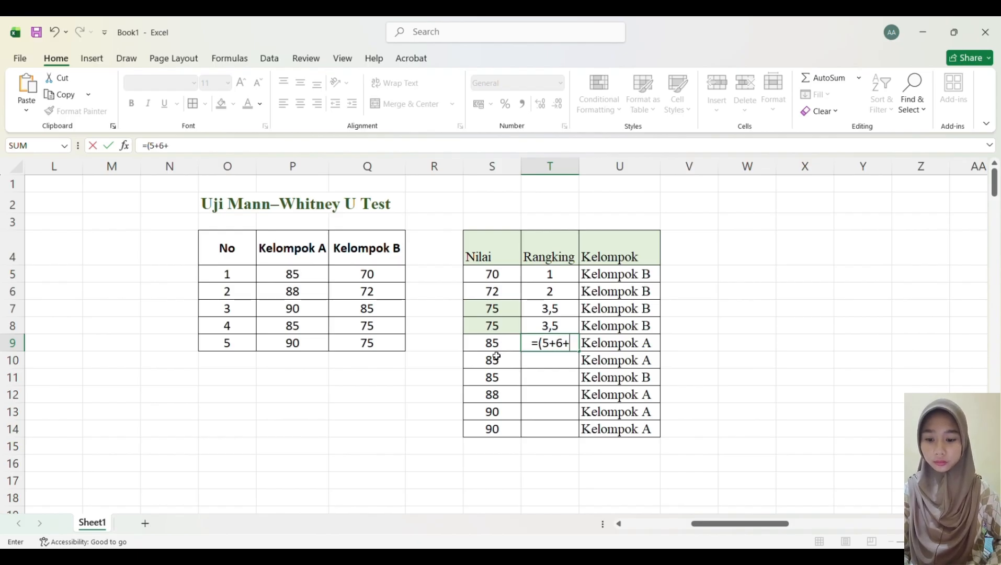
type("7")
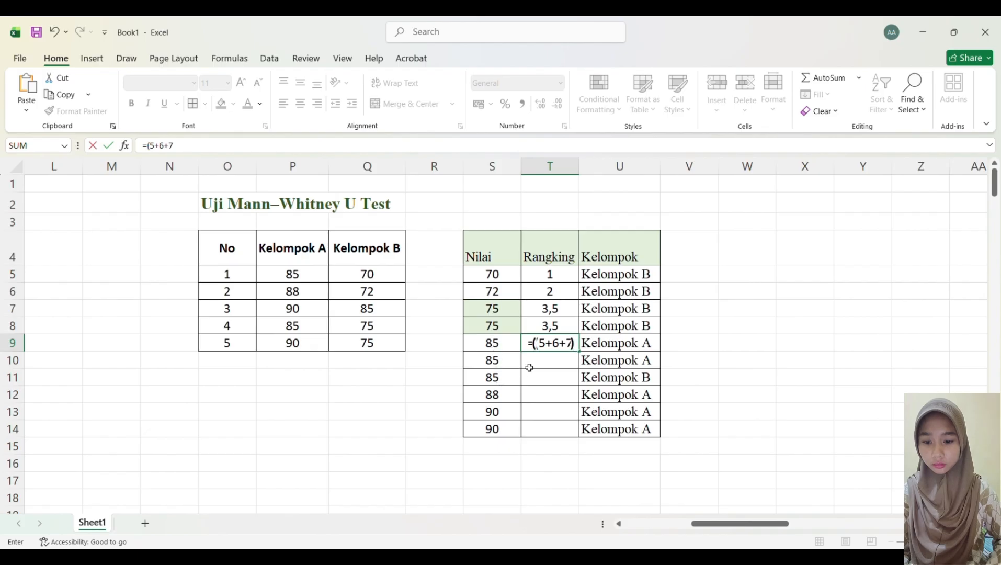
type(")/3")
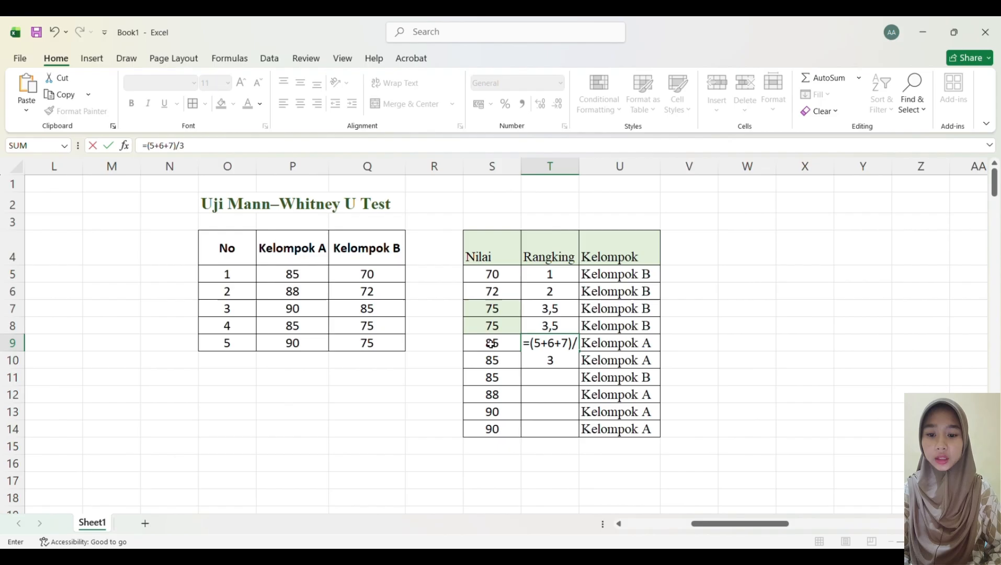
key("Return")
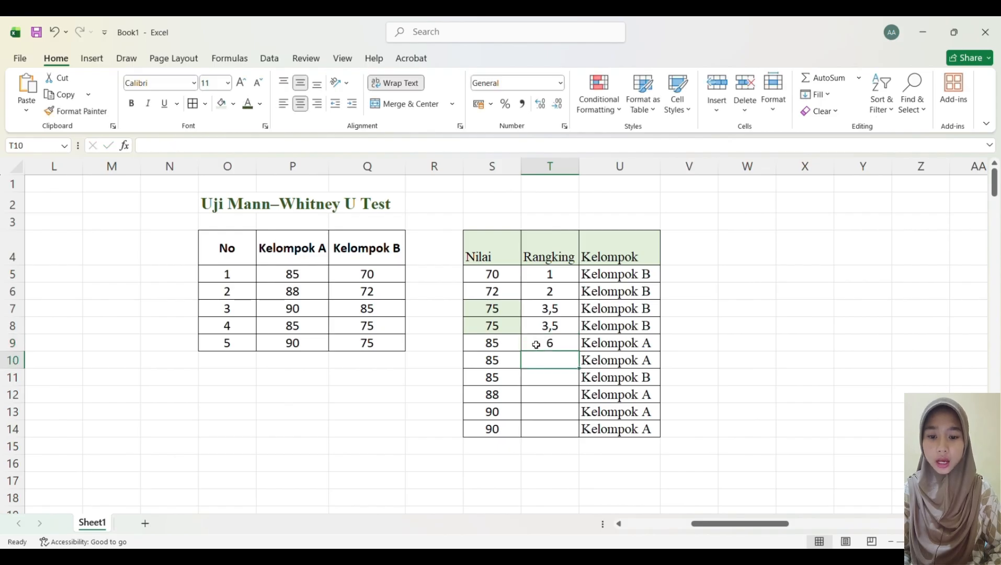
left_click(553, 343)
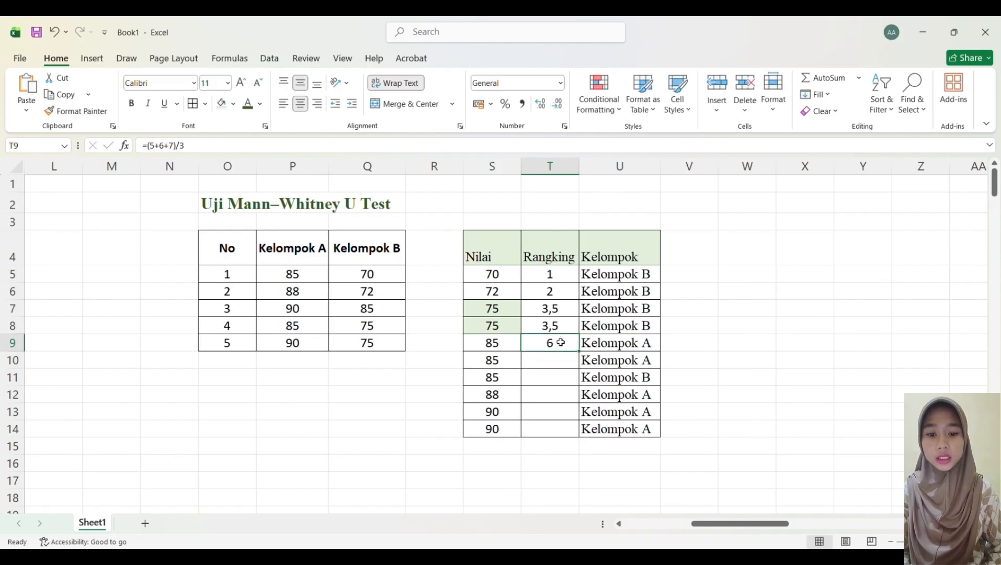
left_click_drag(582, 351, 583, 385)
Step: Highlight the three tied 85 scores in S9:S11 with a light blue fill colour
left_click(487, 342)
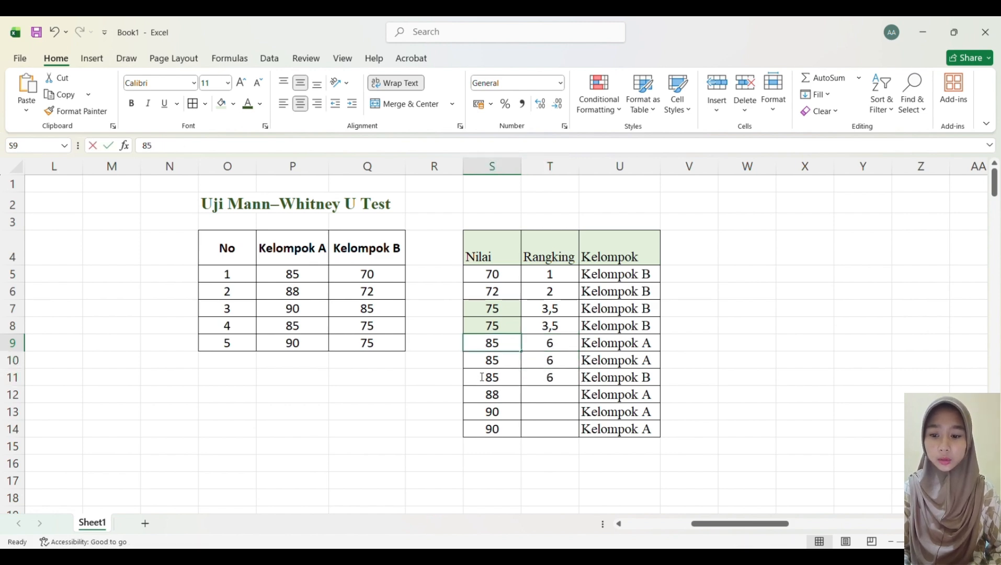
left_click(445, 377)
left_click_drag(488, 343, 484, 378)
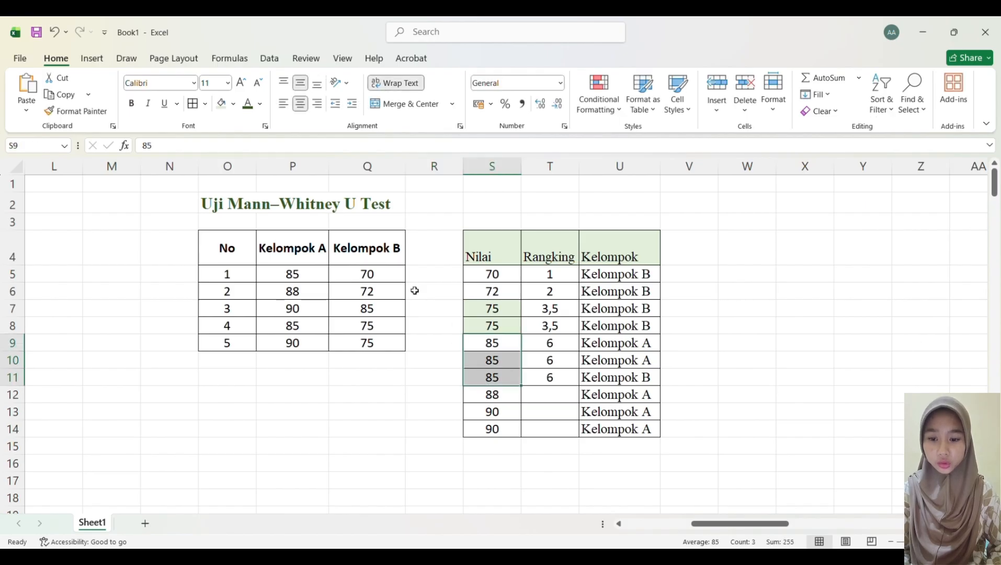
left_click(222, 104)
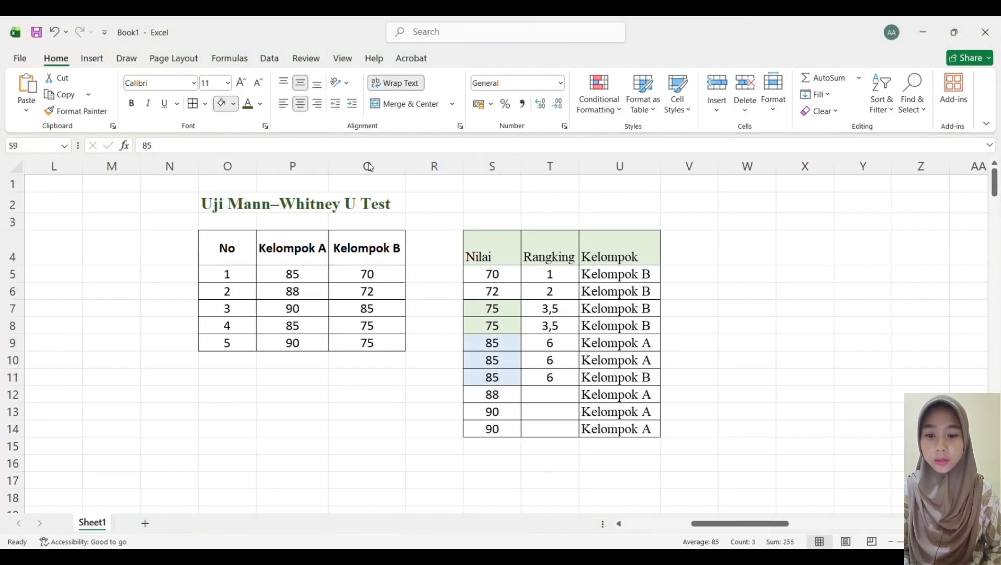
left_click(578, 485)
left_click(557, 399)
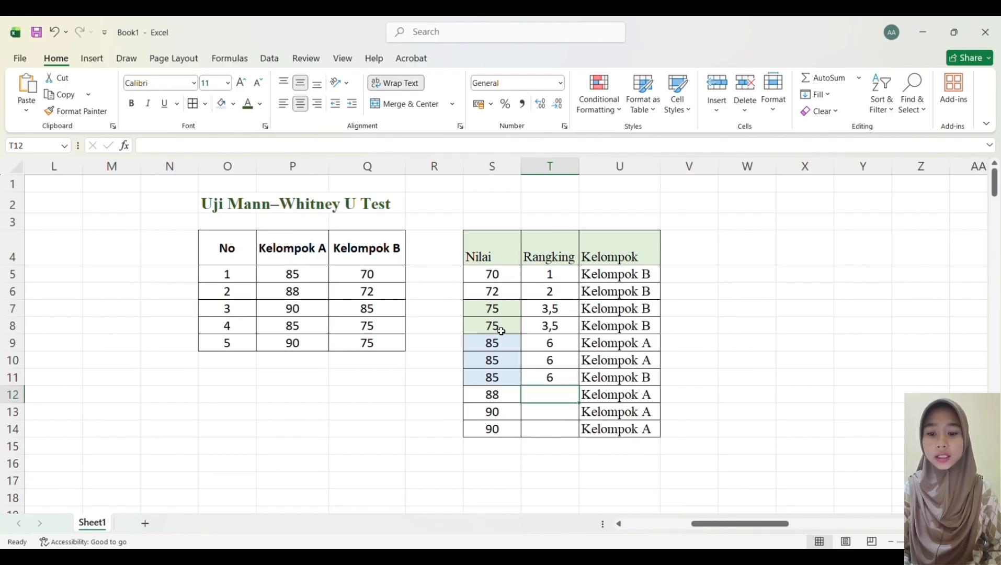
Step: Enter rank 8 for the score 88, and the formula =(9+10)/2 in T13 filled down to T14
type("8")
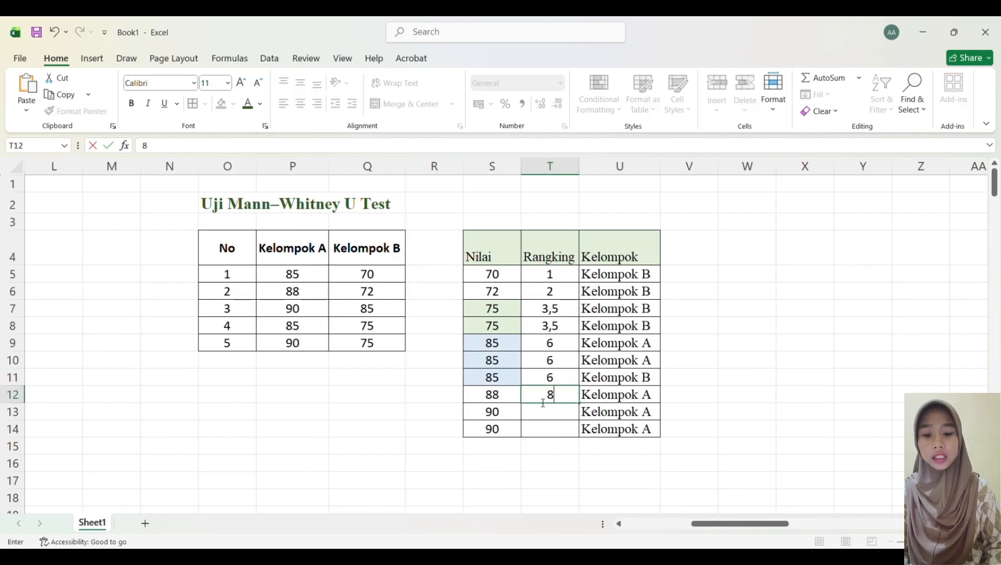
left_click(548, 411)
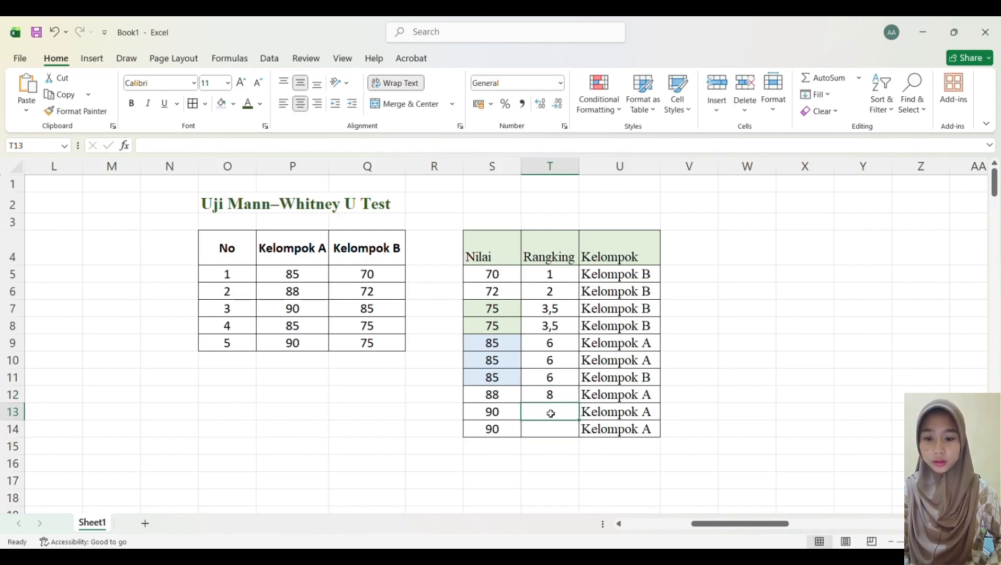
type("=(")
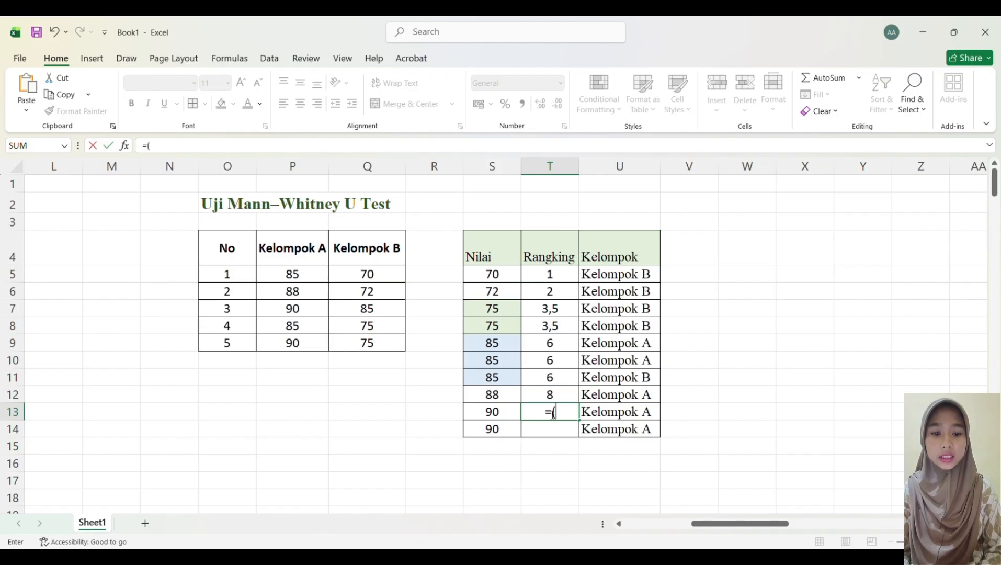
type("9+1")
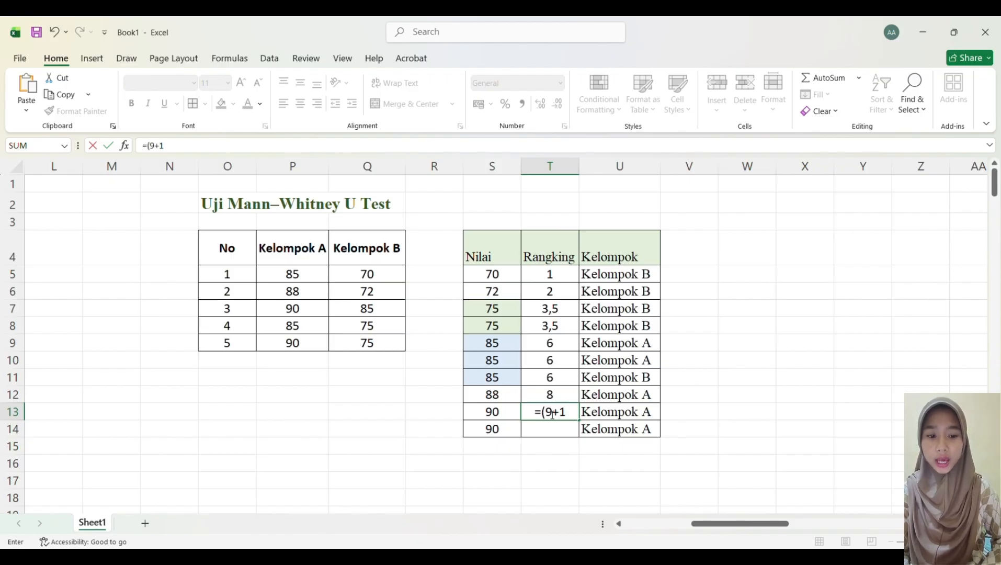
type("0)/")
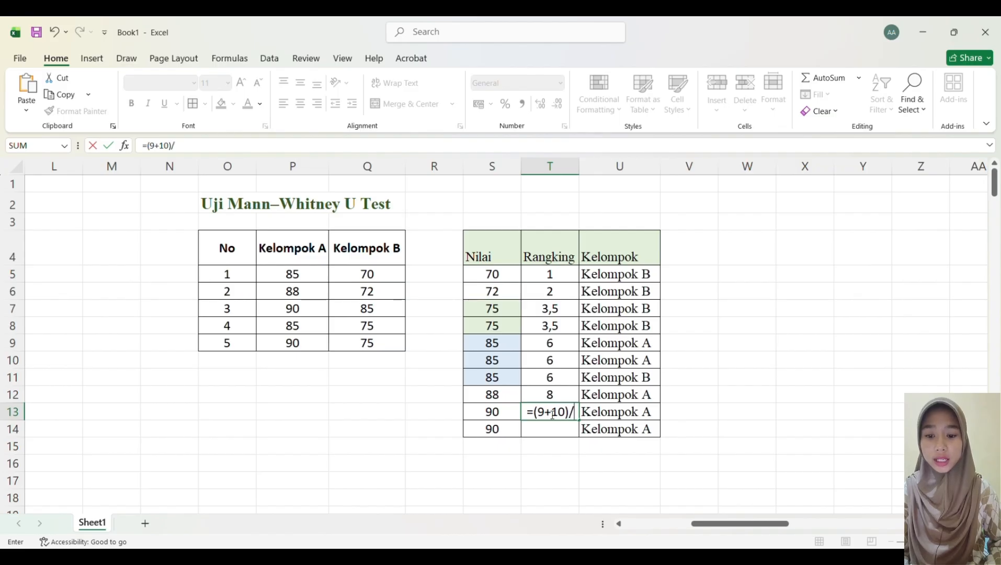
type("2")
key("Return")
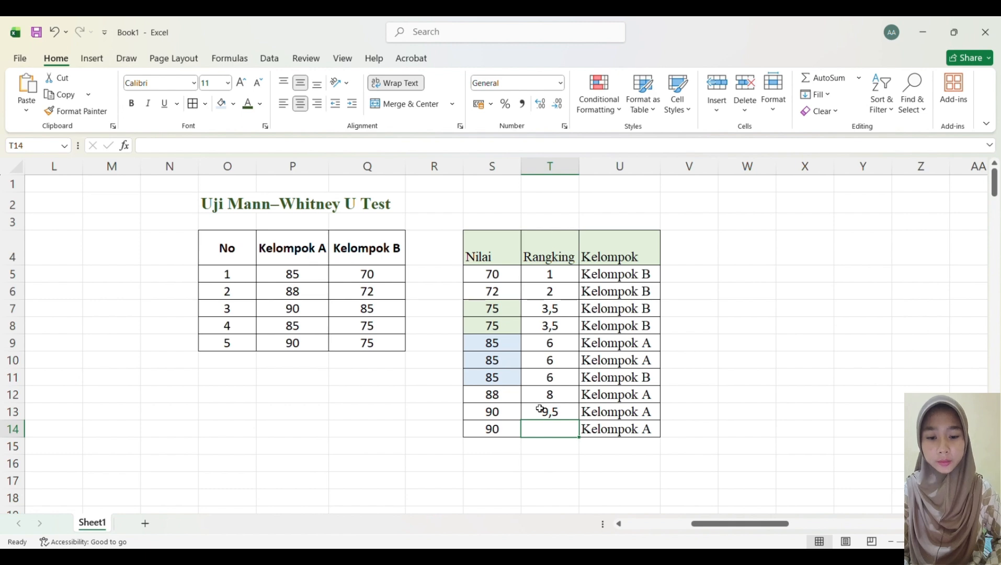
left_click(575, 418)
left_click_drag(580, 421, 581, 436)
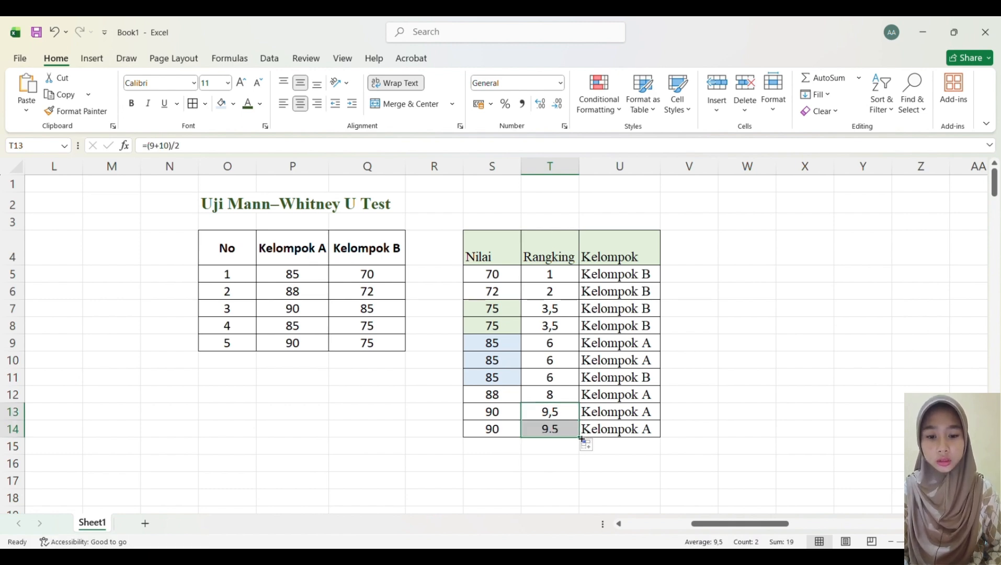
Step: Highlight the two tied 90 scores in S13:S14 with a yellow fill colour
left_click(485, 414)
left_click(480, 399)
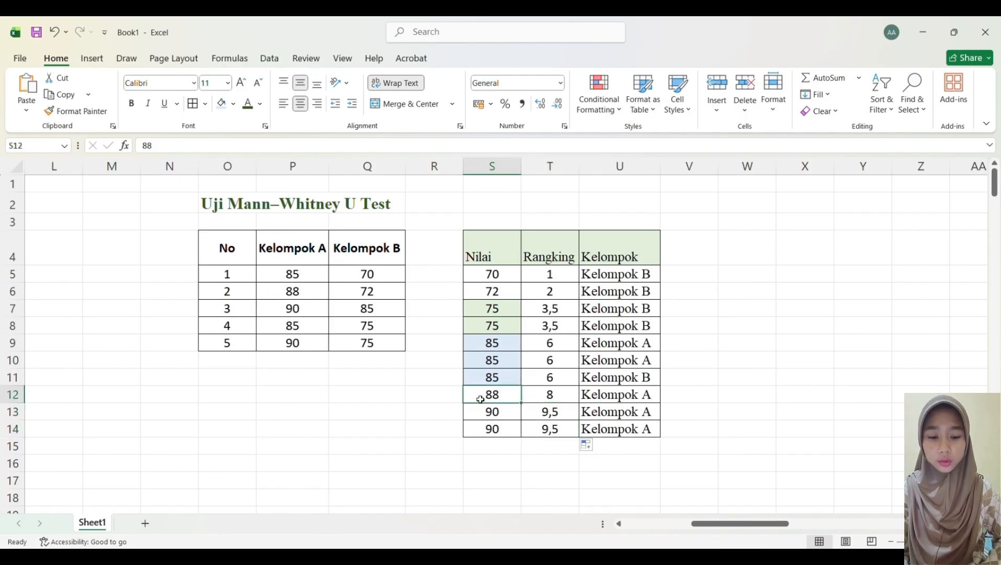
left_click(480, 417)
left_click_drag(480, 418, 491, 429)
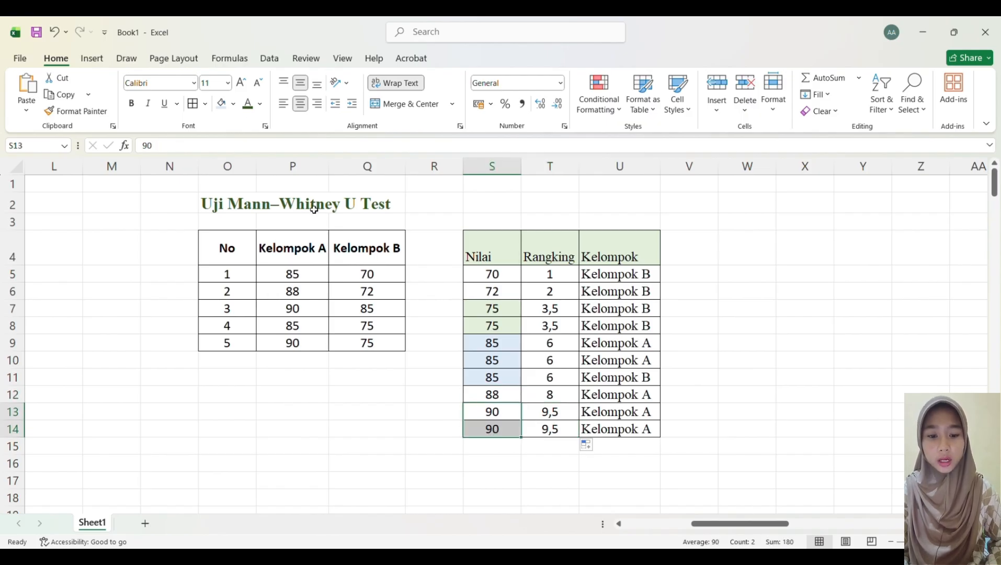
left_click(222, 104)
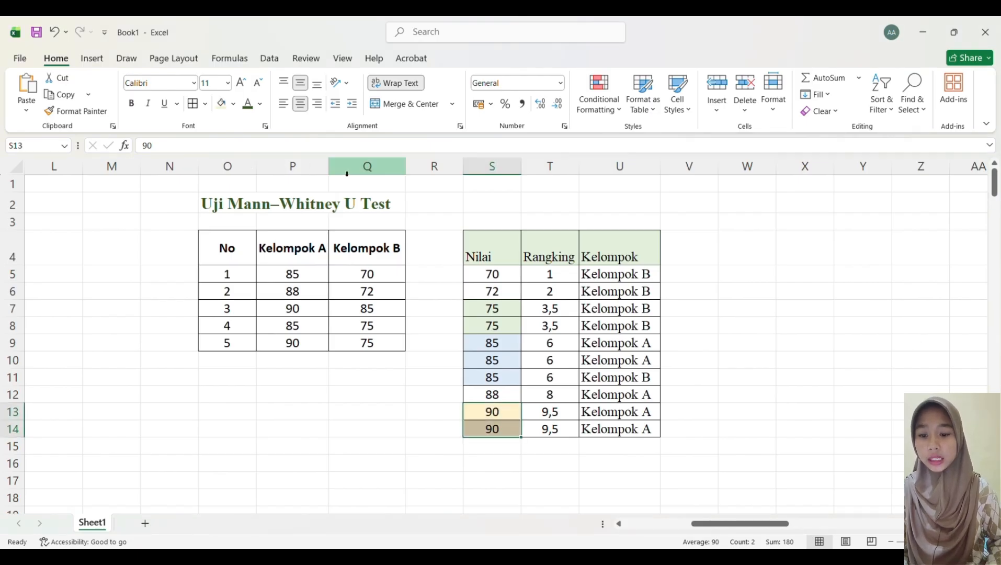
Step: Sort the combined score table by the Kelompok column so all Kelompok A rows come first
left_click_drag(620, 273, 626, 429)
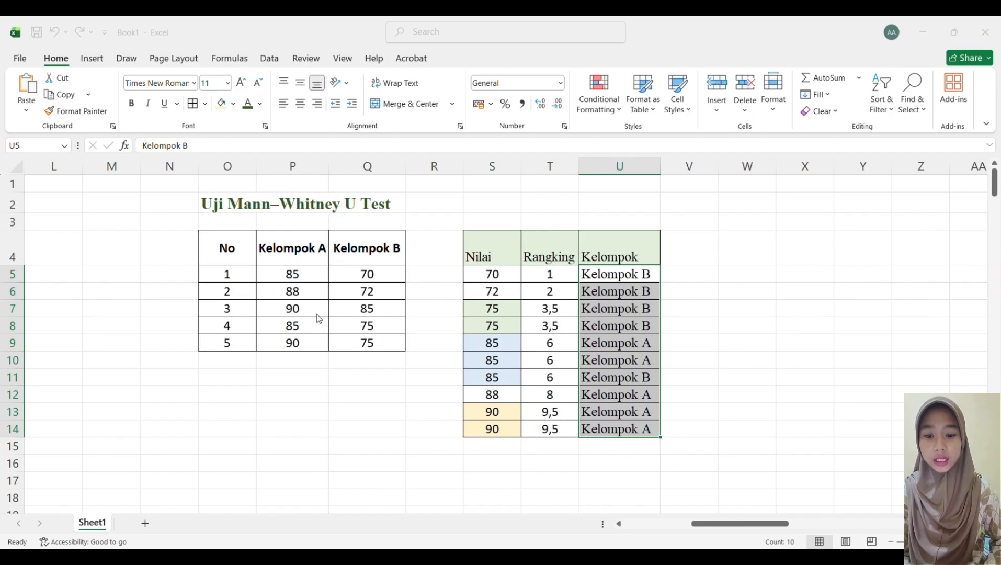
key("Return")
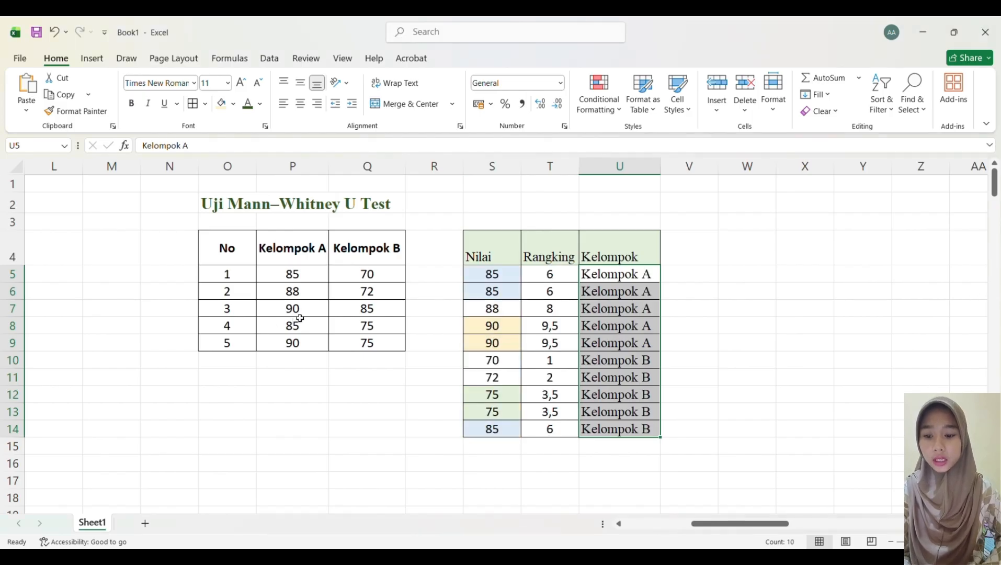
Step: Place a copy of the Kelompok A / Kelompok B score table beside the ranking table and insert an empty column between the two groups
left_click(719, 385)
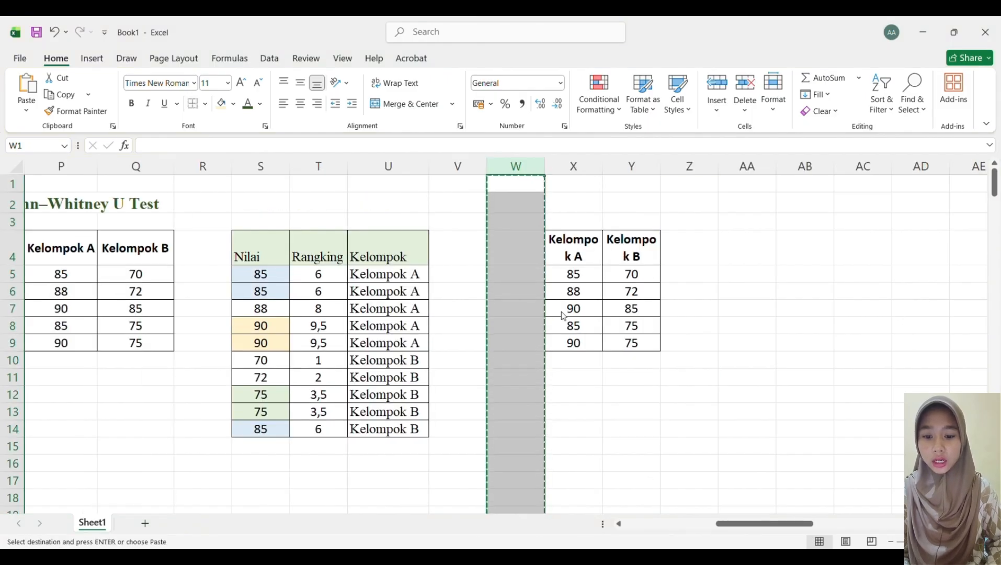
key("ctrl+minus")
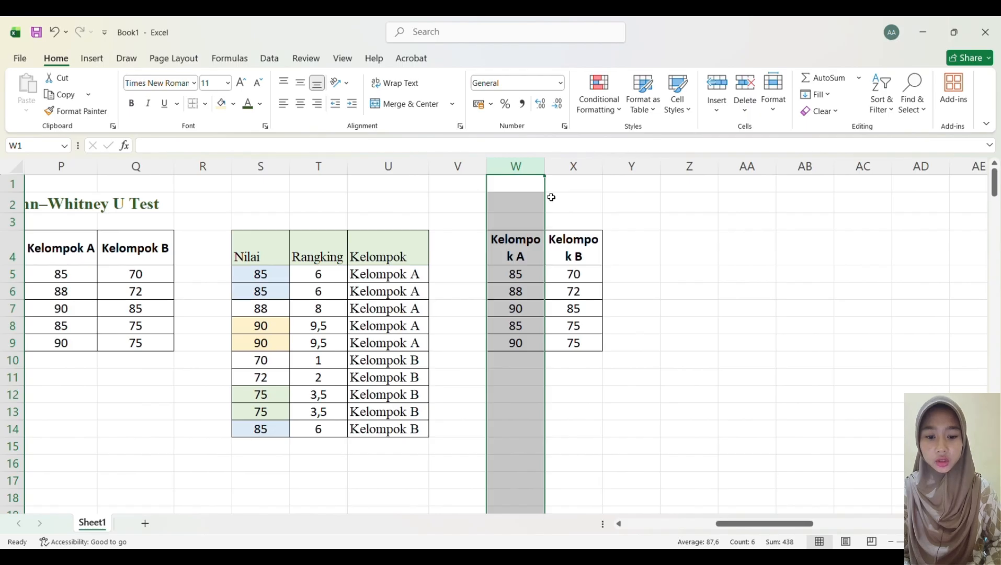
left_click(571, 178)
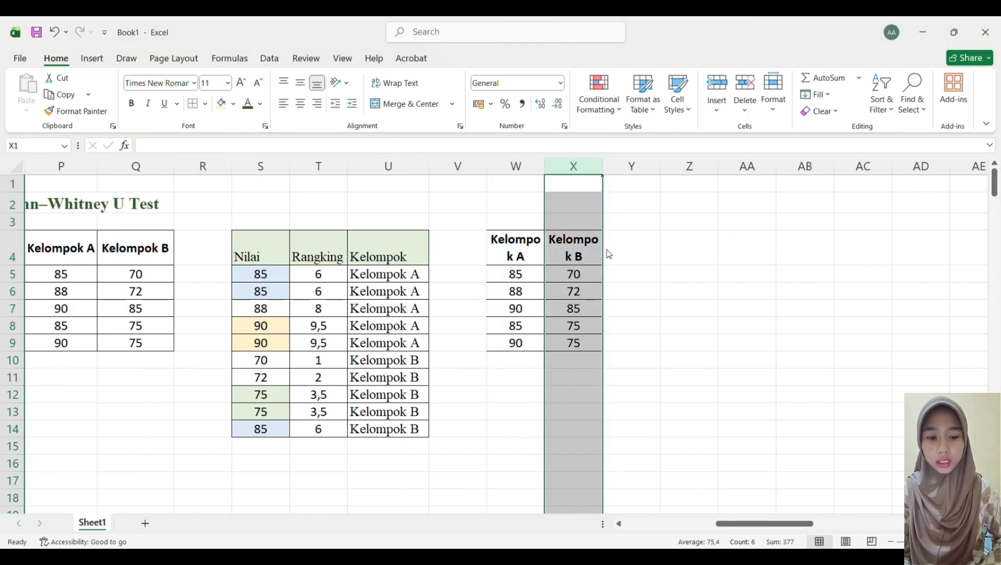
key("ctrl+plus")
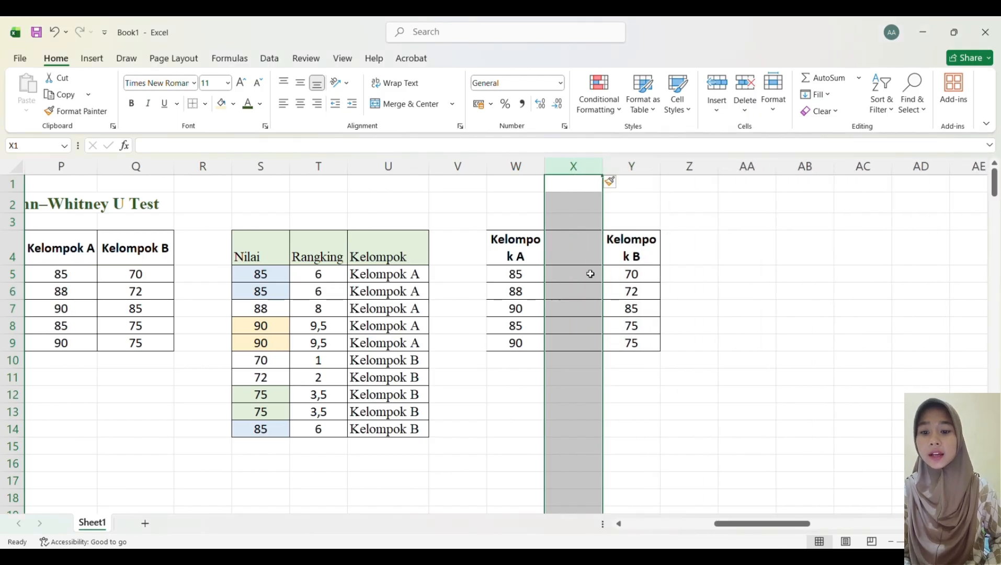
Step: Add the column headers "Rangking" next to Kelompok A and "rangking" next to Kelompok B
left_click(585, 258)
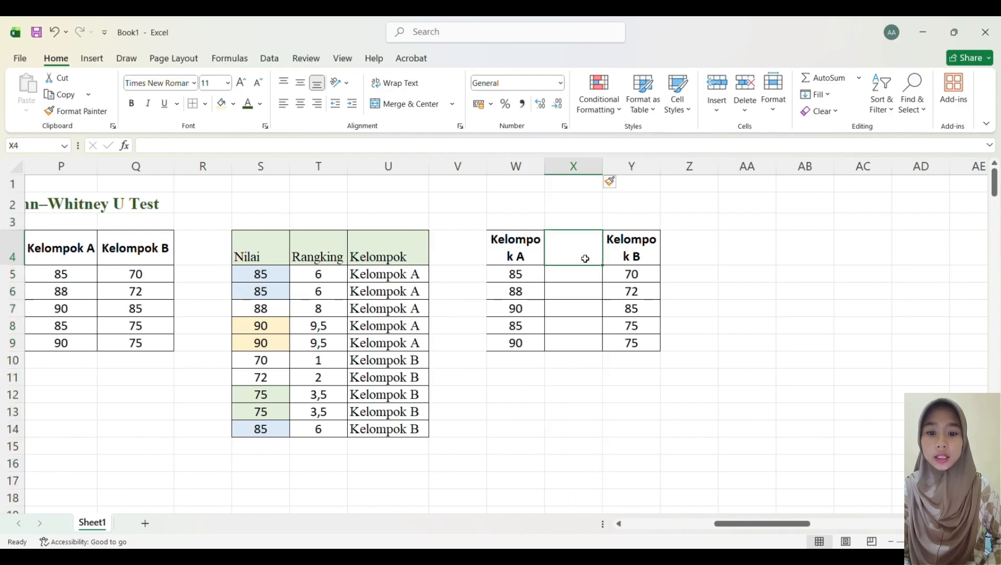
type("Rangking")
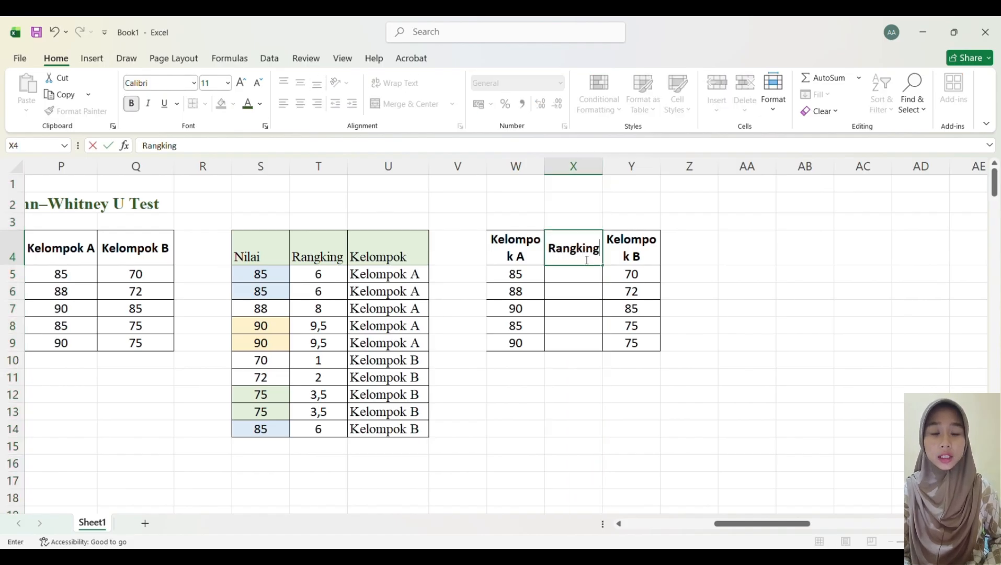
left_click(699, 259)
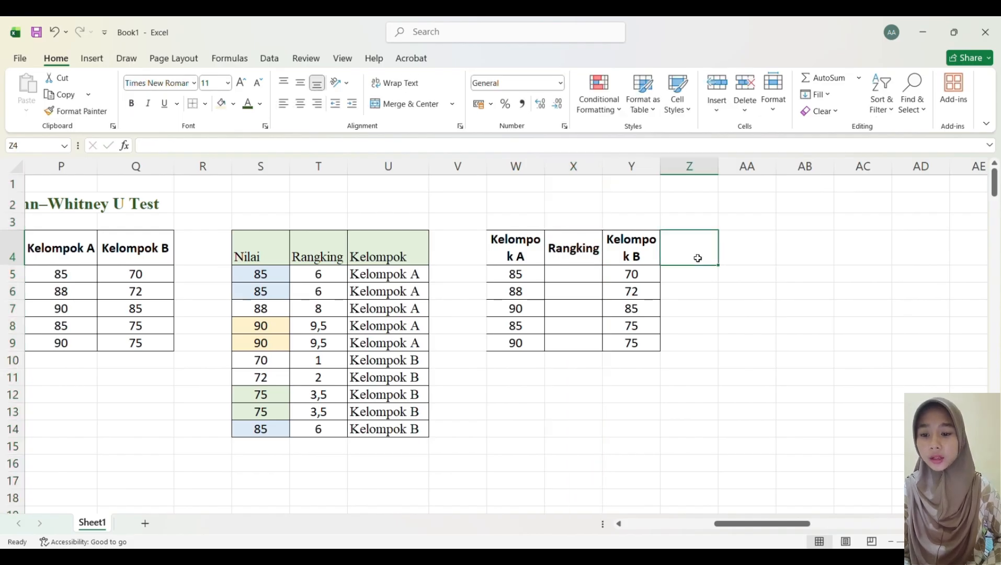
type("rangking")
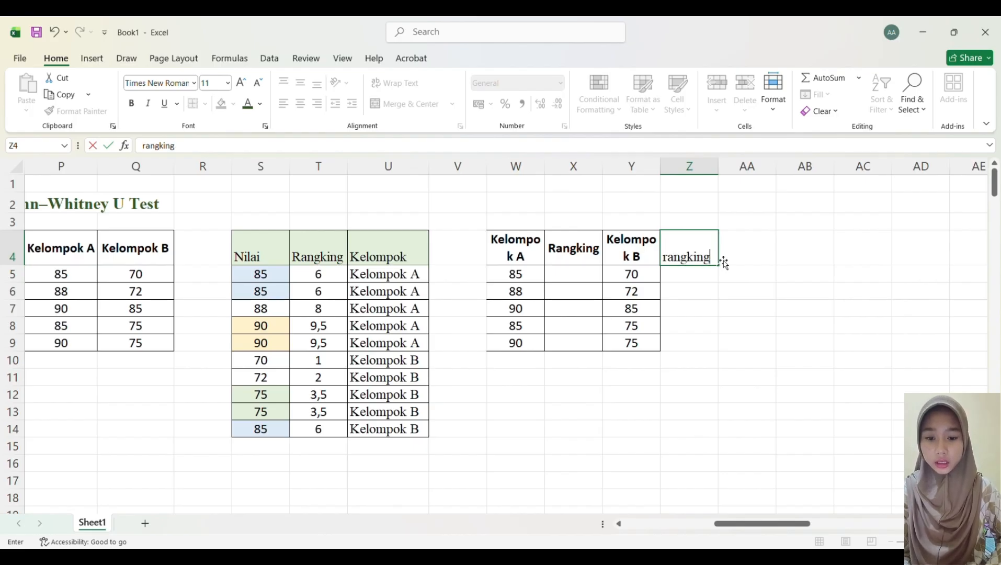
left_click_drag(724, 261, 669, 262)
double_click(668, 263)
double_click(668, 263)
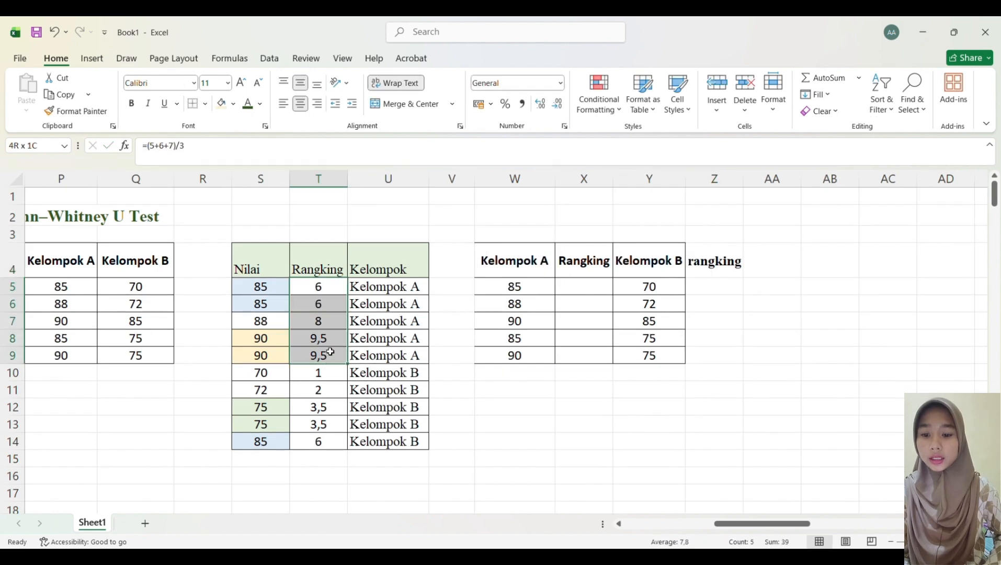
Step: Copy Kelompok A's ranks from T5:T9 into the new Rangking column beside the Kelompok A scores
left_click_drag(326, 351, 330, 359)
key("ctrl+c")
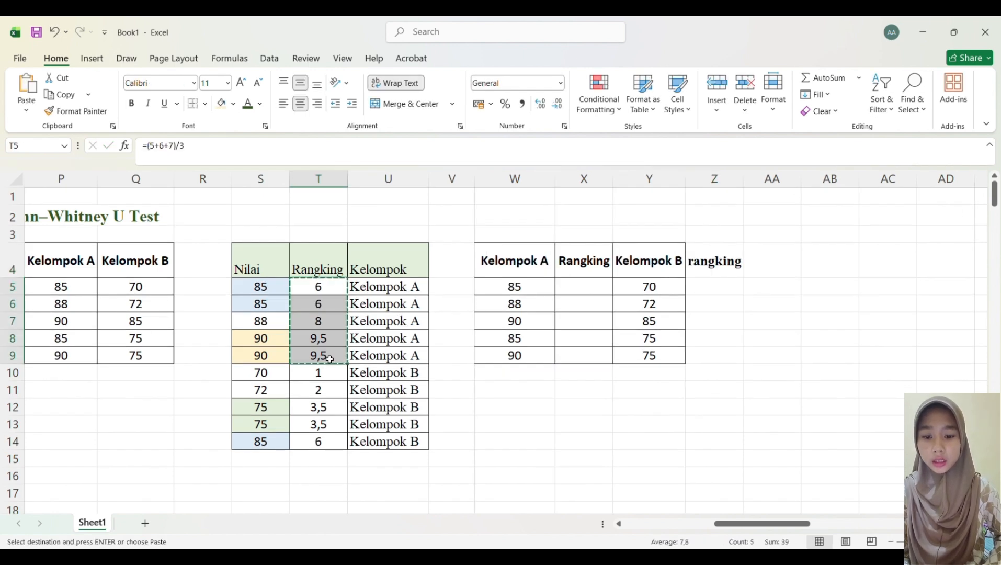
left_click(576, 291)
key("ctrl+v")
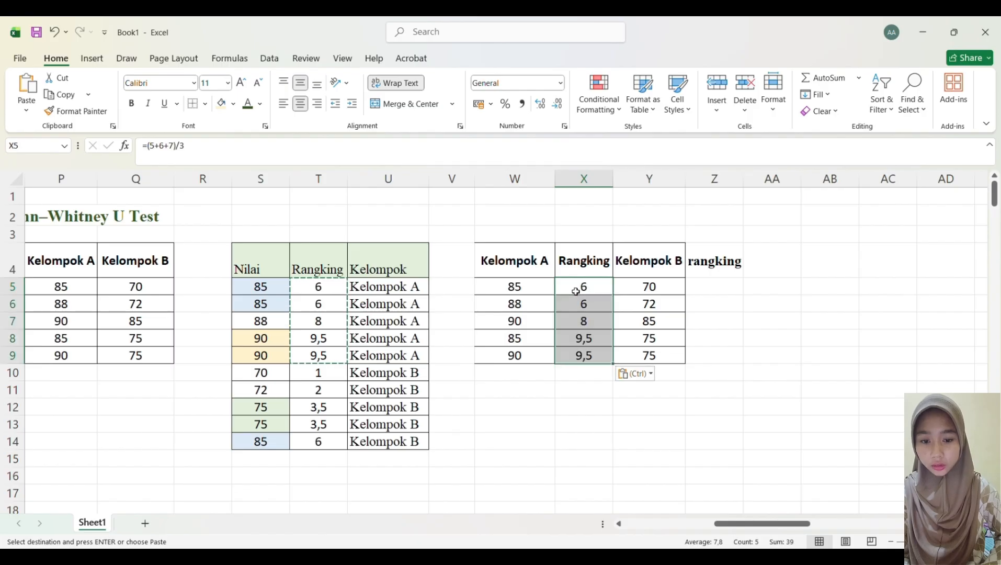
left_click(316, 378)
key("Escape")
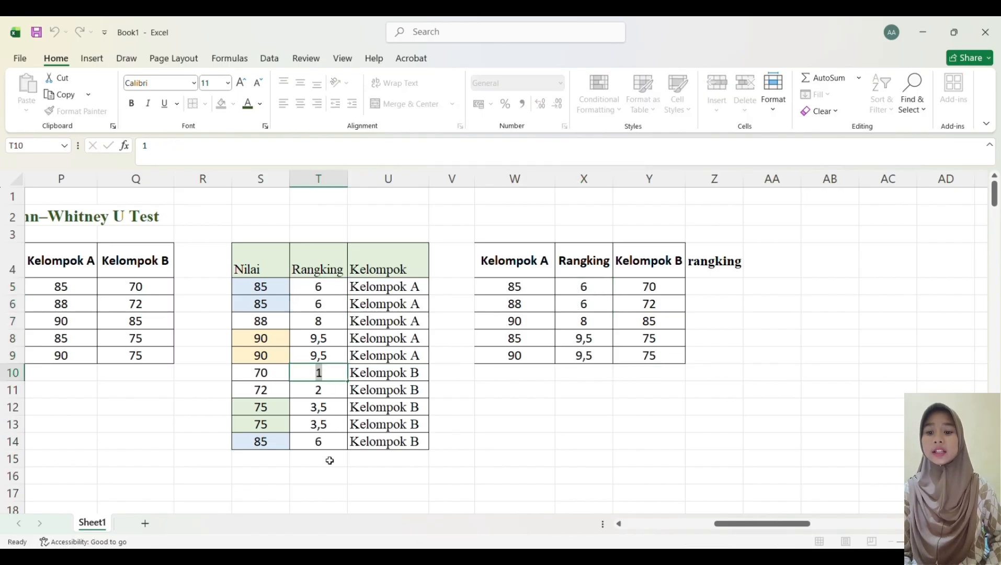
Step: Copy Kelompok B's ranks from T10:T14 into the rangking column beside the Kelompok B scores
left_click_drag(329, 459, 307, 393)
left_click(309, 391)
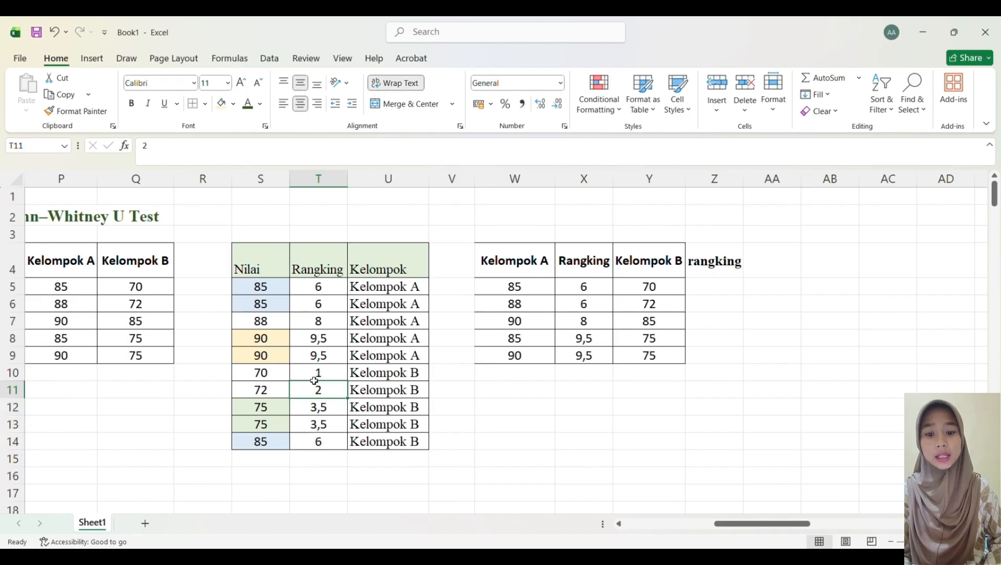
left_click(315, 359)
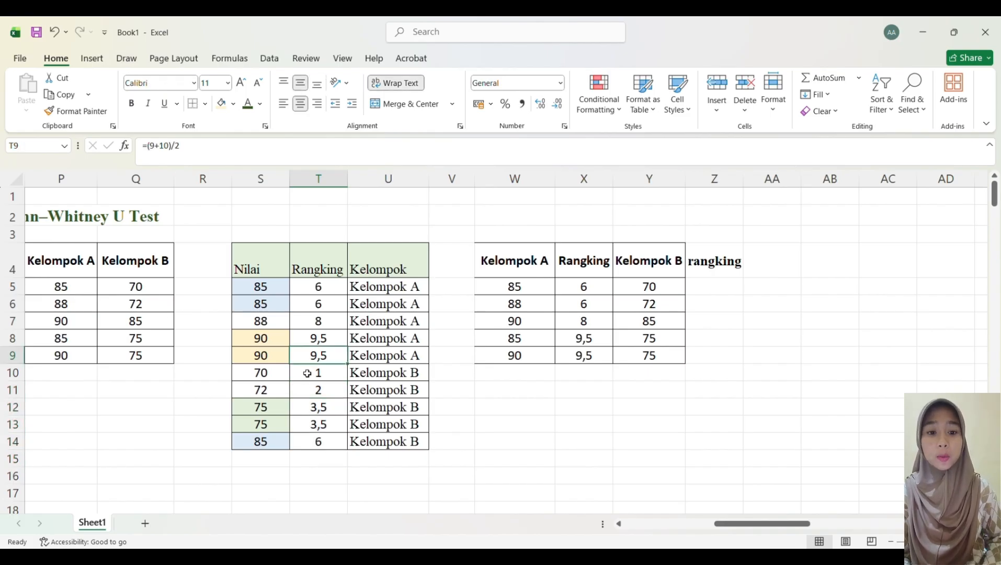
left_click_drag(307, 374, 324, 440)
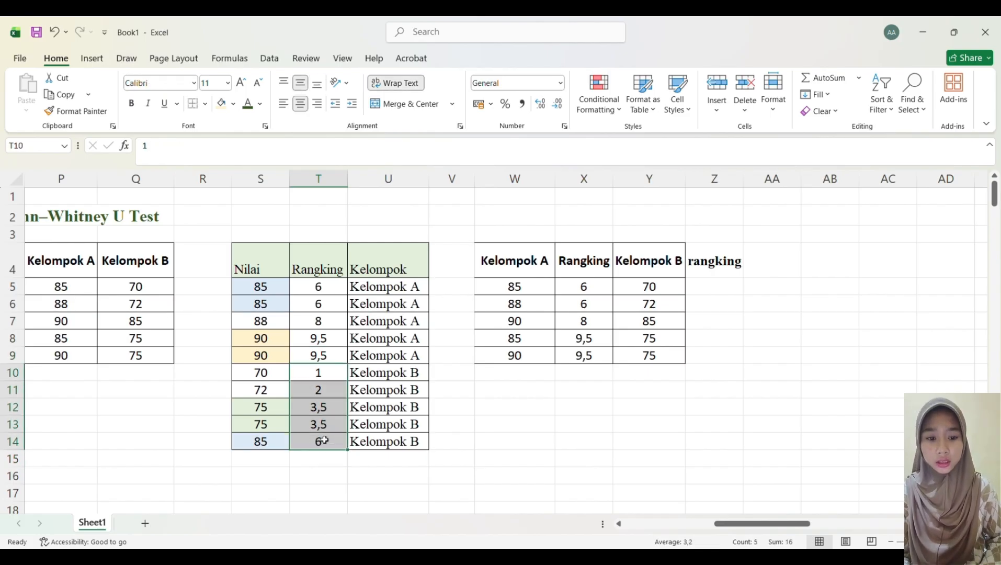
key("ctrl+c")
left_click(707, 291)
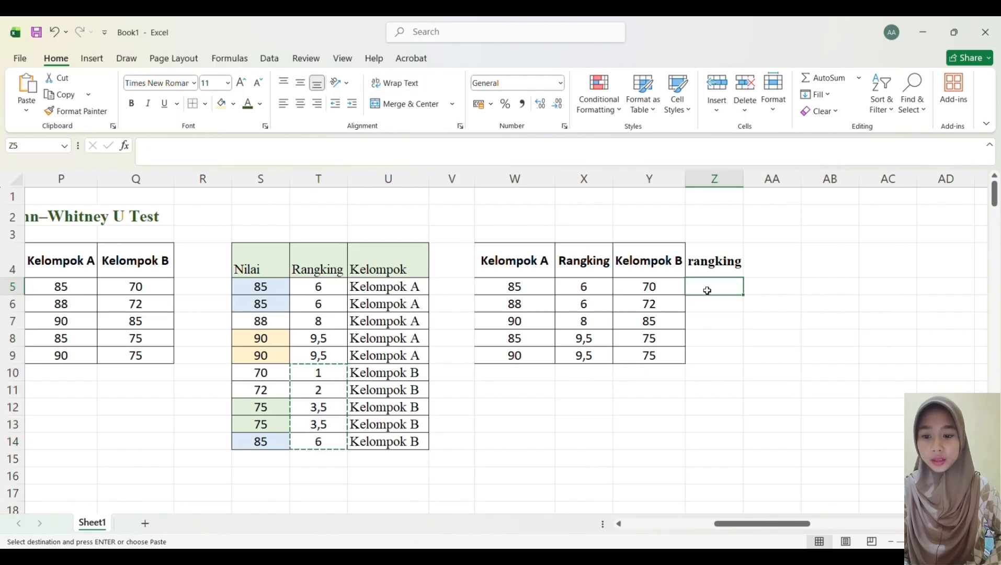
key("ctrl+v")
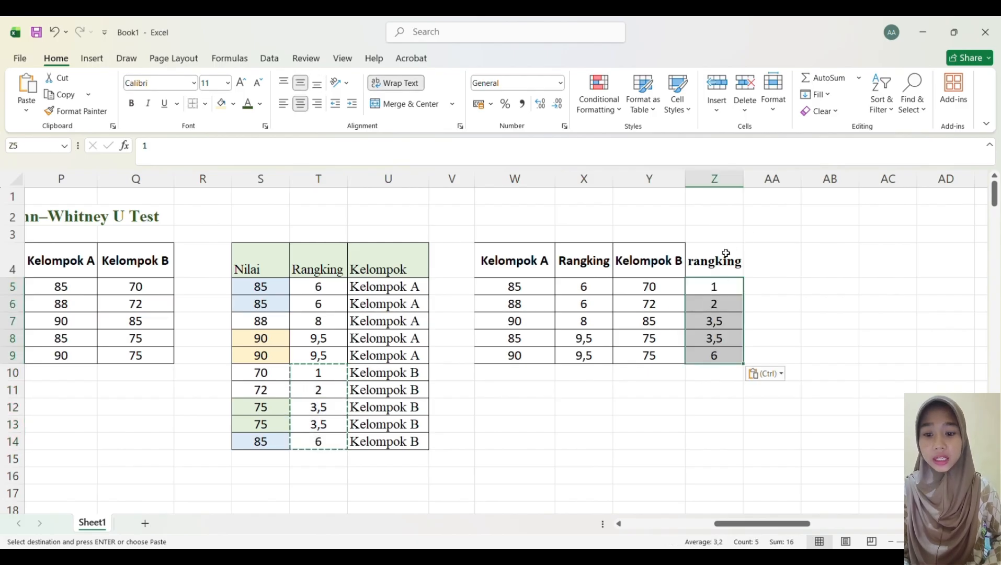
Step: Label cell W10 as "R1 (jmlh rangking)"
left_click(538, 378)
type("R1")
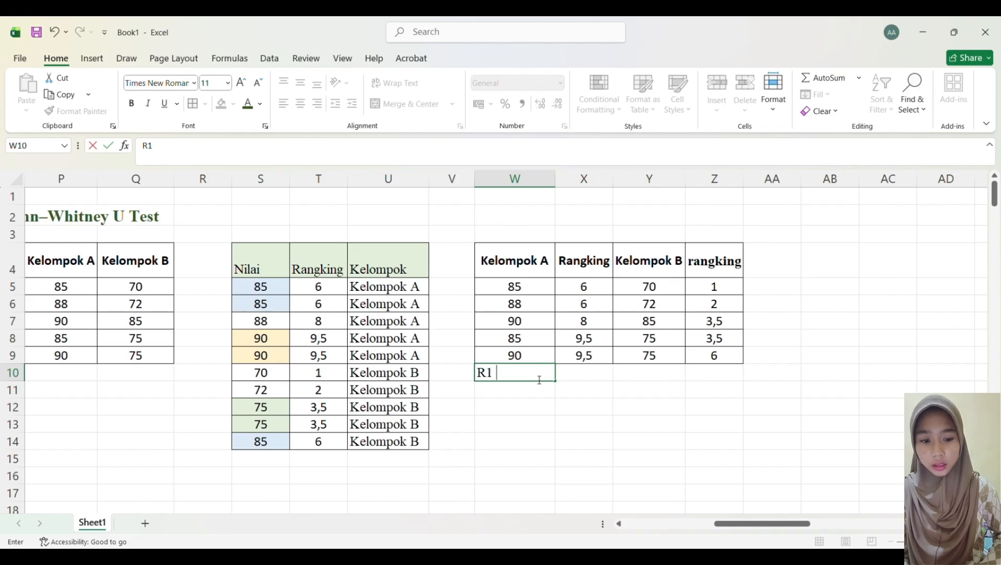
type("(jml")
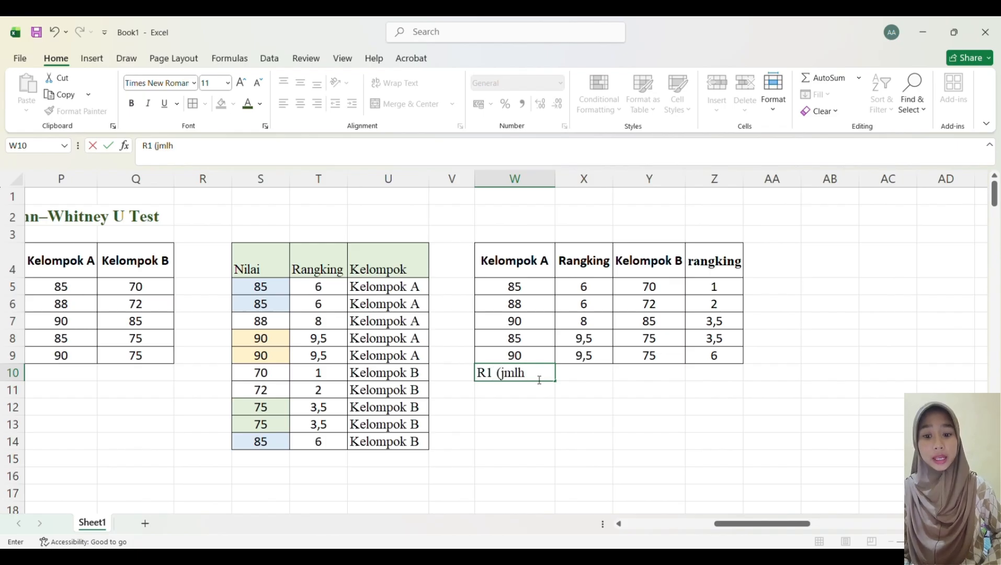
type("h")
type("rangking)")
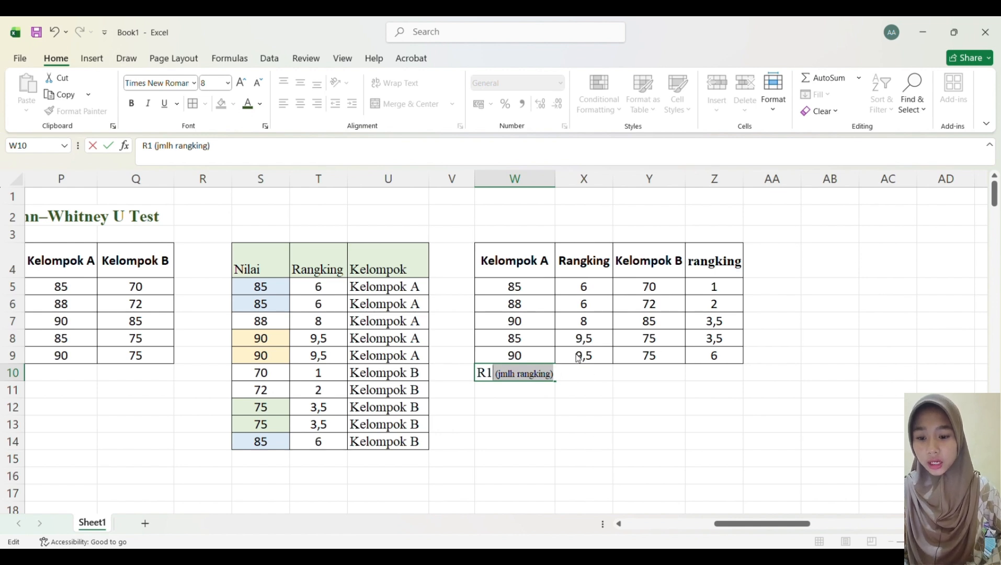
Step: Enter the formula =sum(X5:X9) in X10 to total Kelompok A's ranks
left_click(582, 382)
type("=")
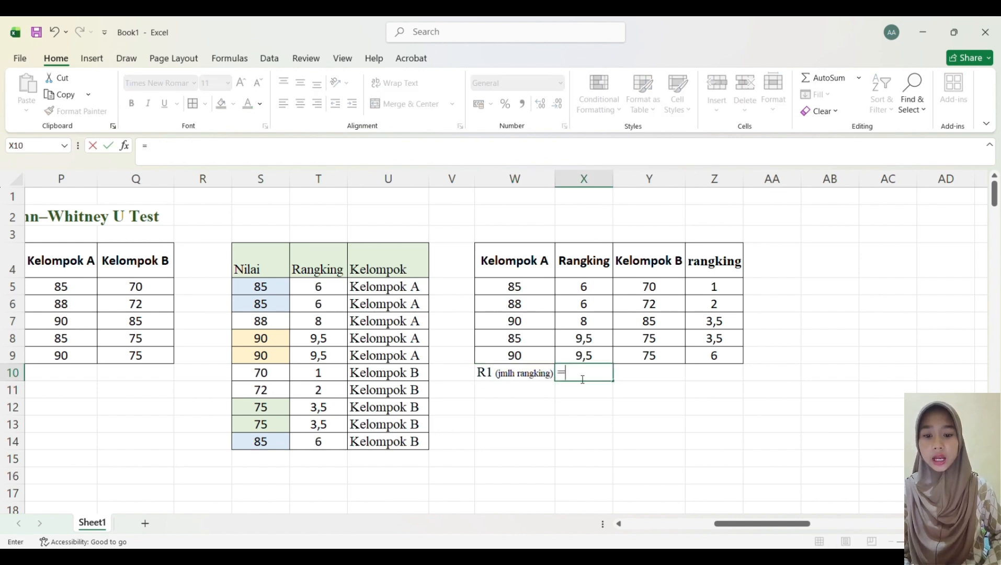
type("sum(")
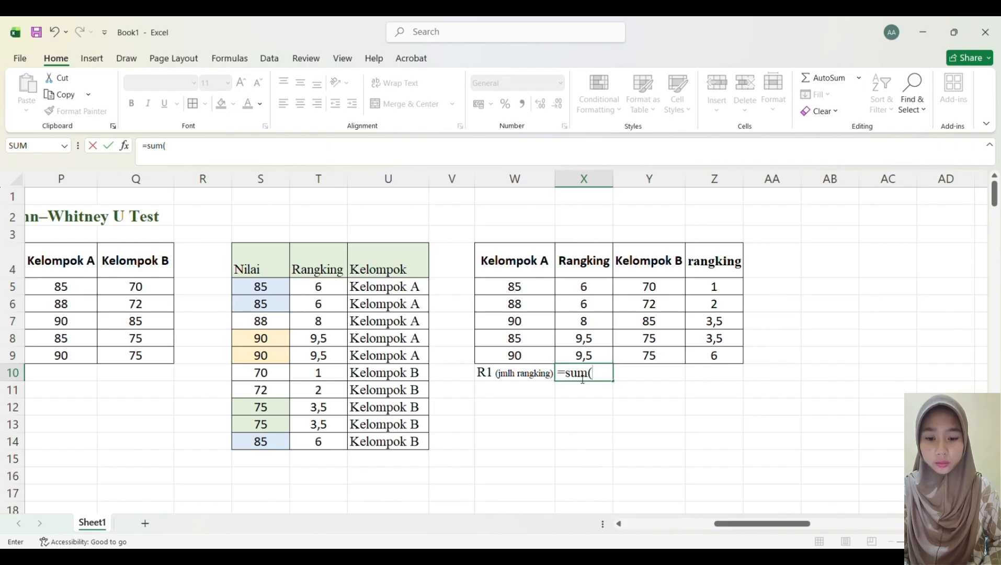
left_click(584, 287)
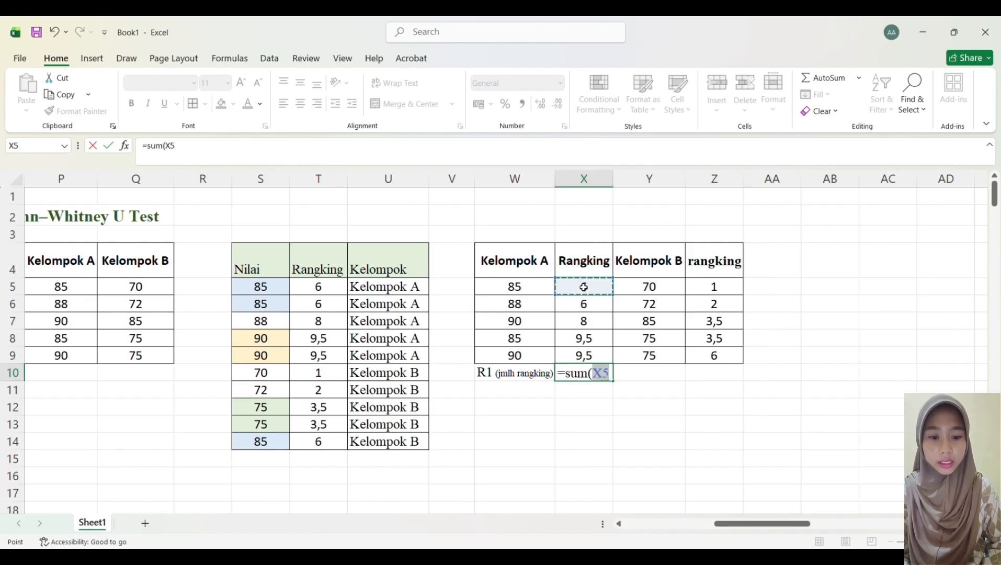
left_click(582, 356, "shift")
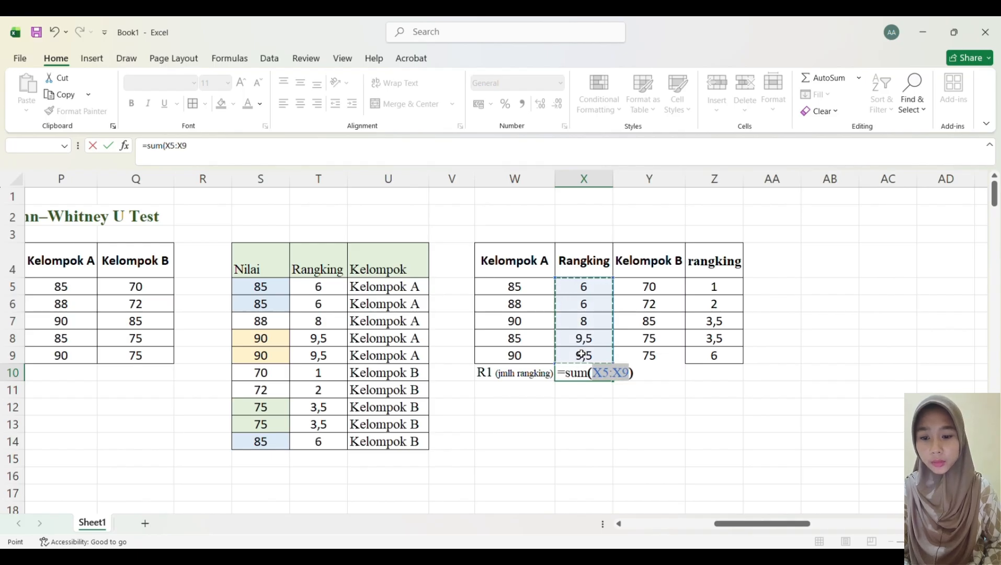
key("Return")
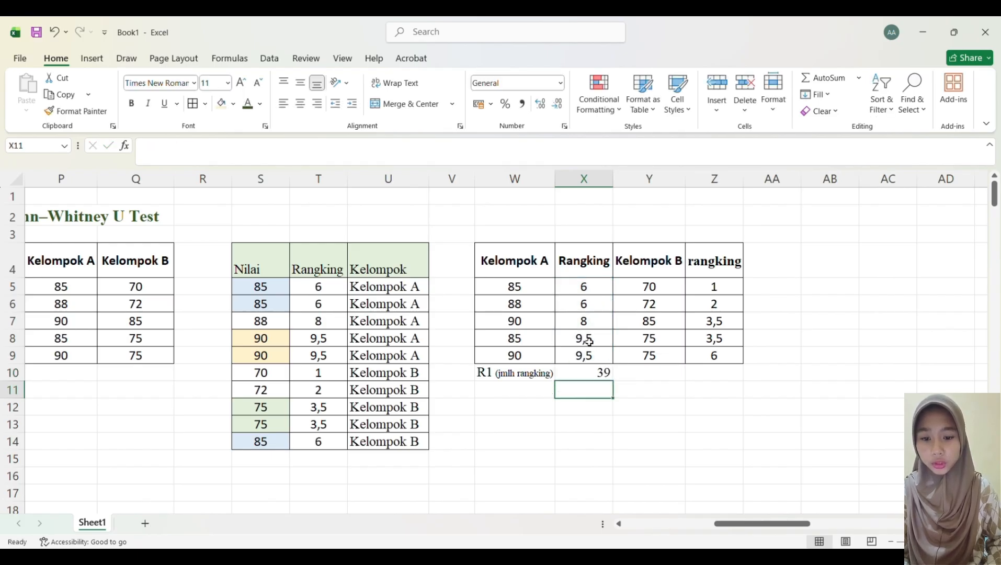
Step: Label cell Y10 as "R2(jmlh rangking)"
left_click(651, 378)
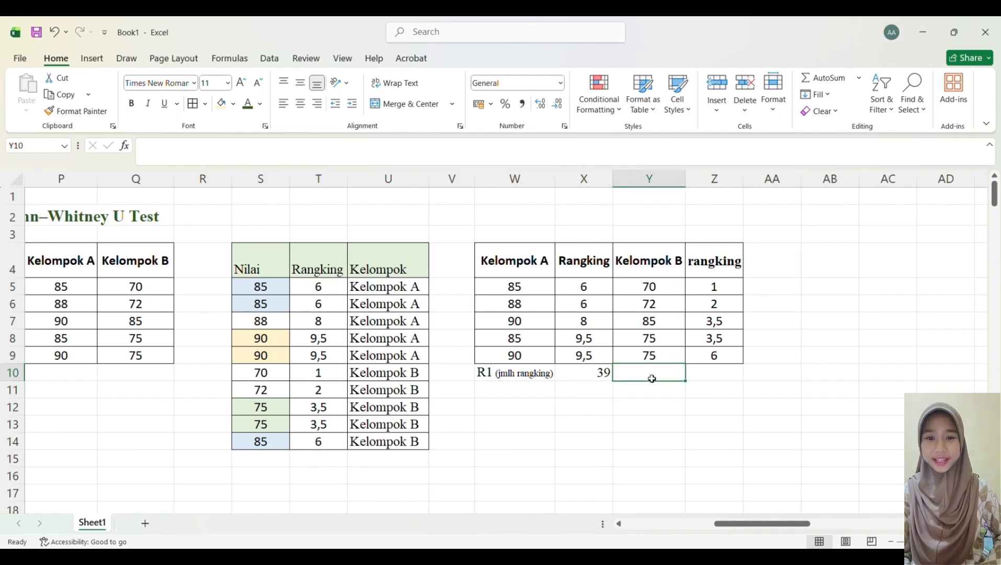
type("R")
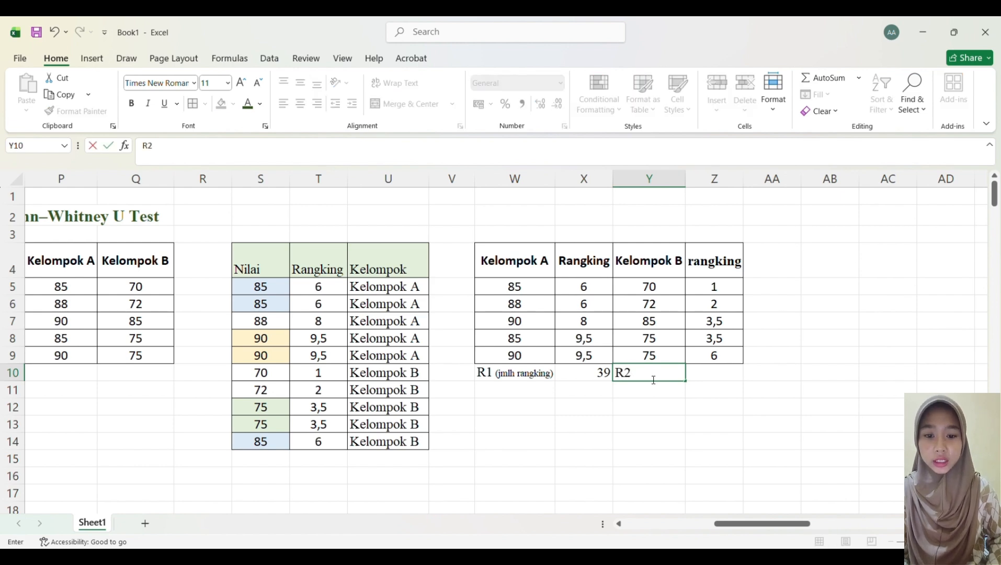
type("2")
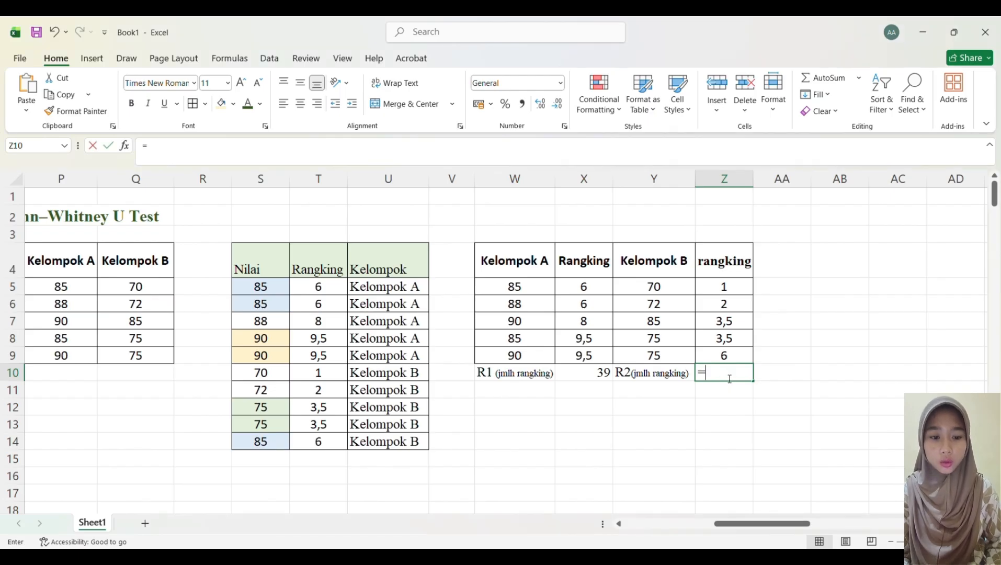
Step: Enter the formula =sum(Z5:Z9) in Z10 to total Kelompok B's ranks
type("=sum(")
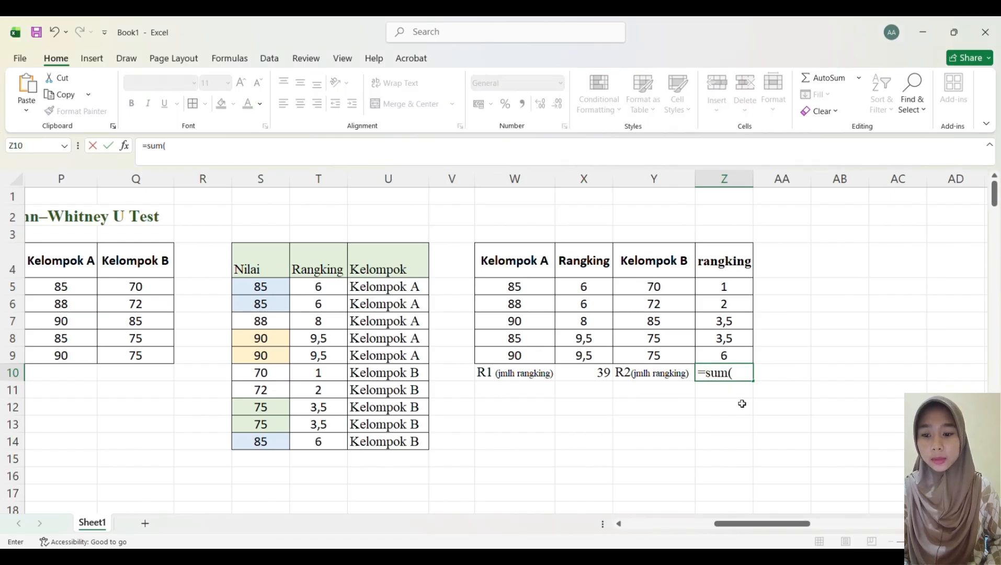
left_click(726, 286)
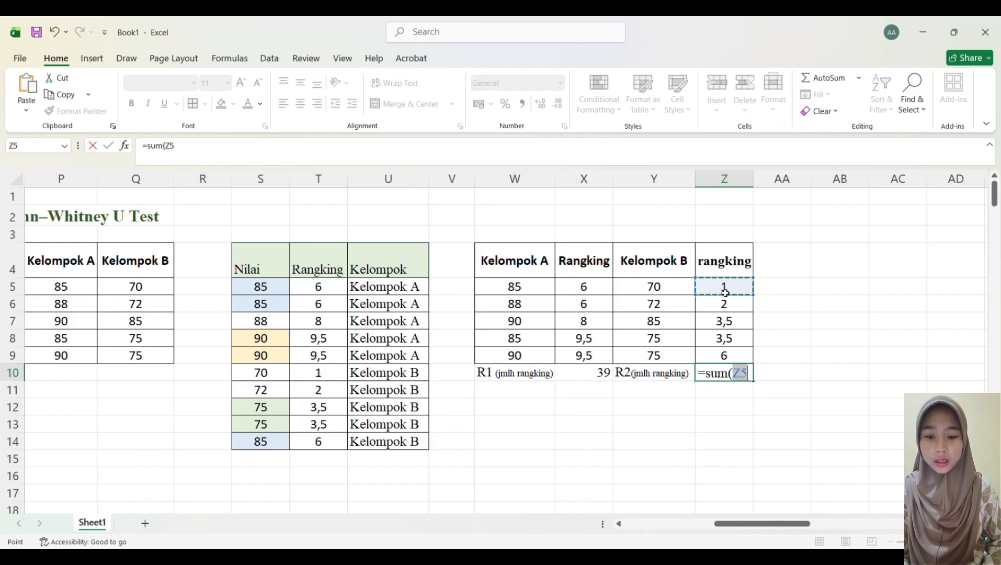
left_click_drag(730, 303, 730, 356)
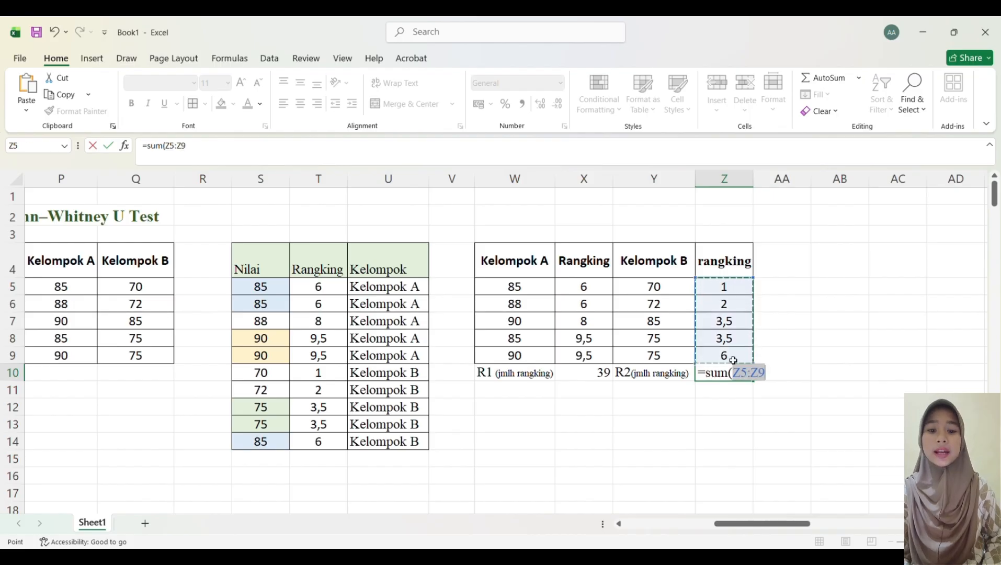
key("Return")
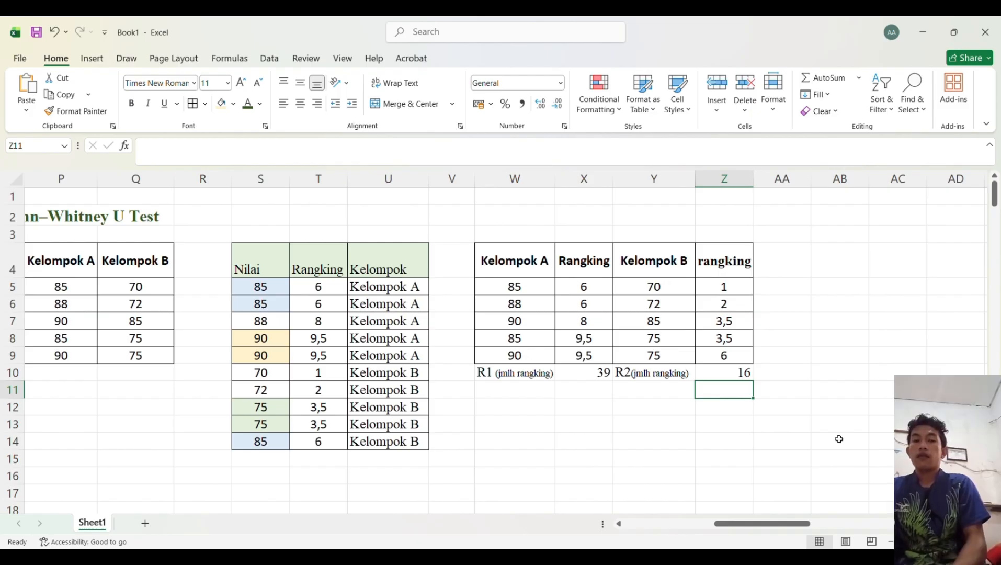
Step: Label cells W12 and W13 as "U1" and "U2"
left_click(530, 411)
type("U1")
key("Return")
type("U2")
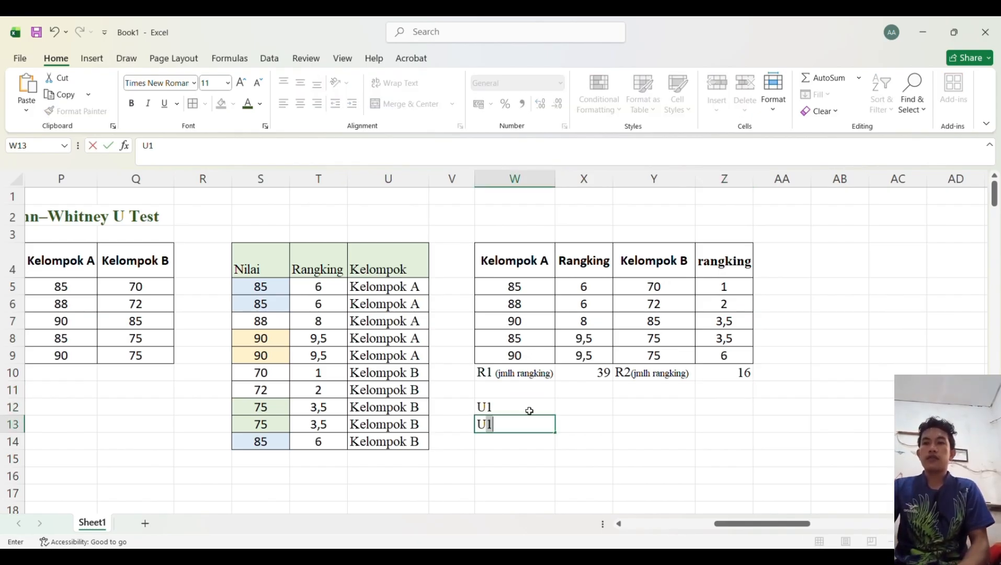
Step: Label cells W15 and W16 as "n1" and "n2"
left_click(506, 465)
type("n1")
key("Return")
type("n1")
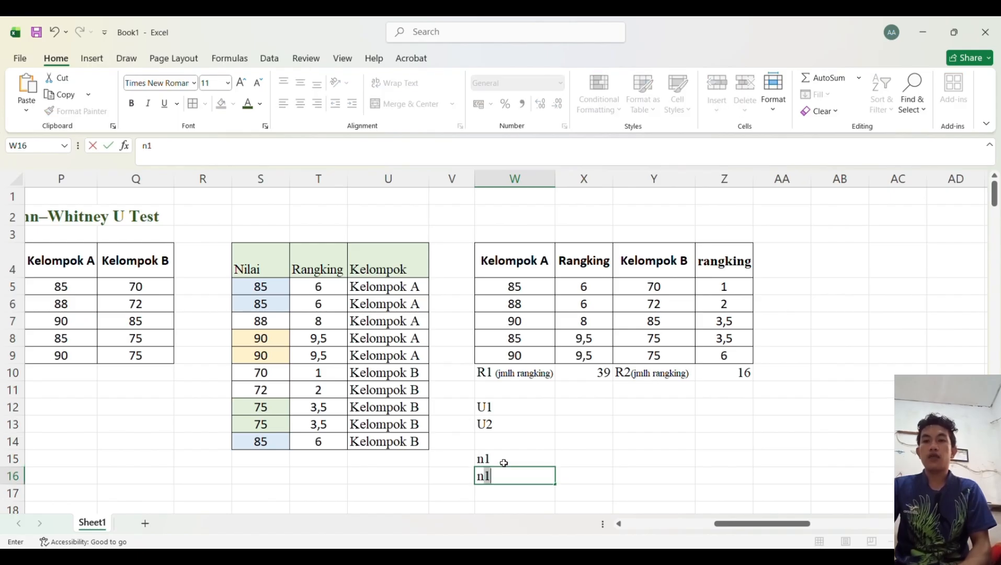
left_click(552, 506)
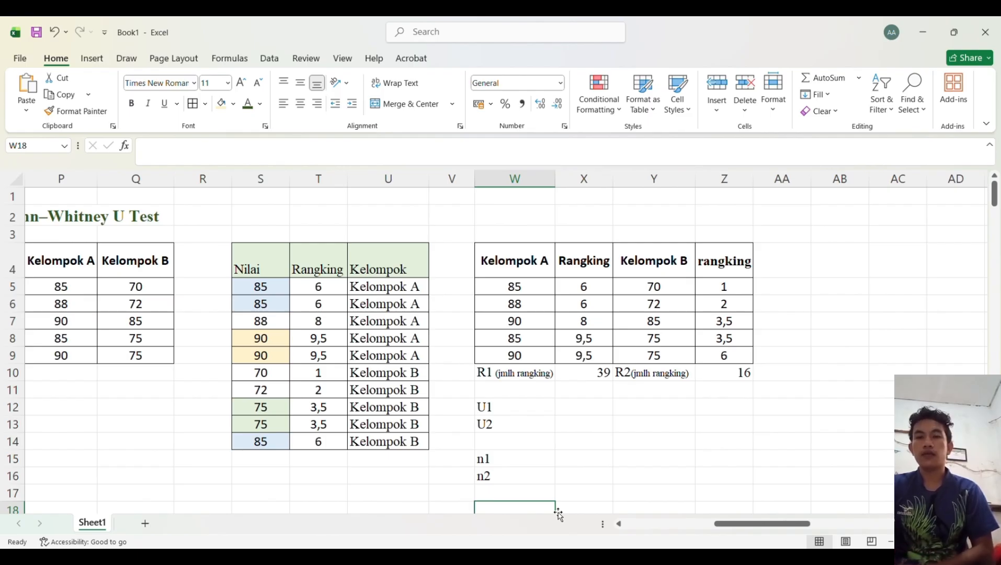
Step: Extend the labels to "n1 (kel.A)" in W15 and "n2 (kel.B)" in W16
left_click(524, 466)
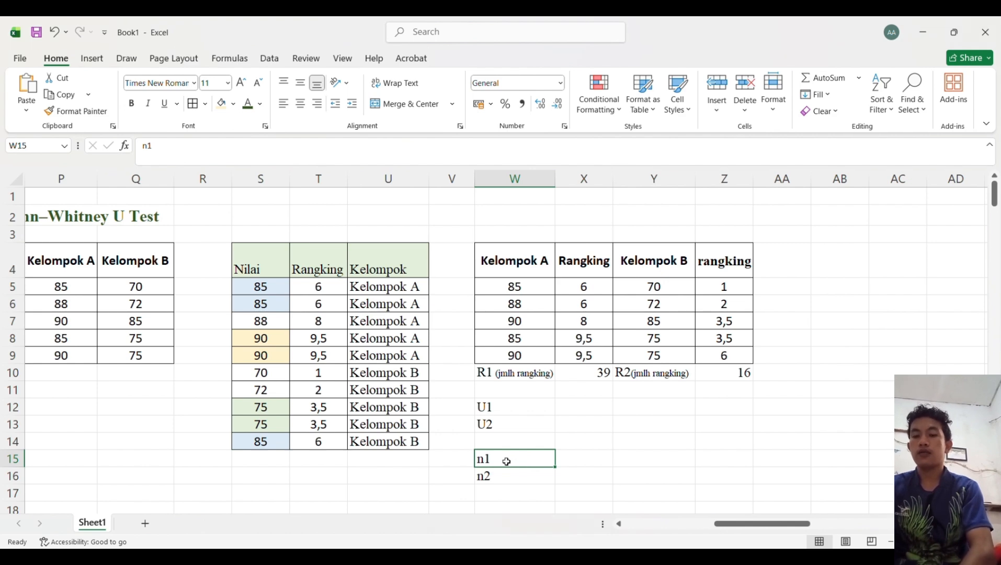
double_click(506, 461)
type("(kel.A")
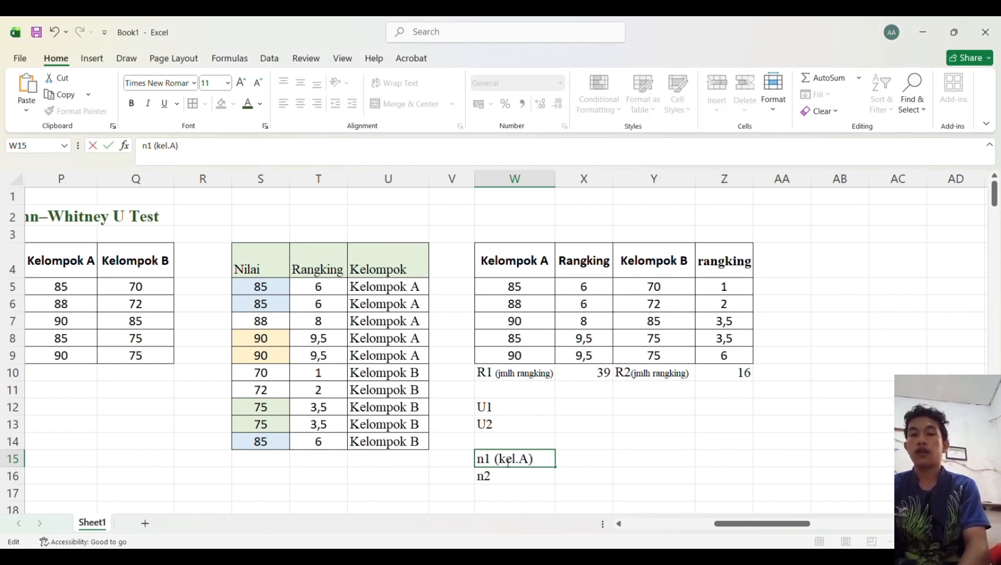
double_click(522, 483)
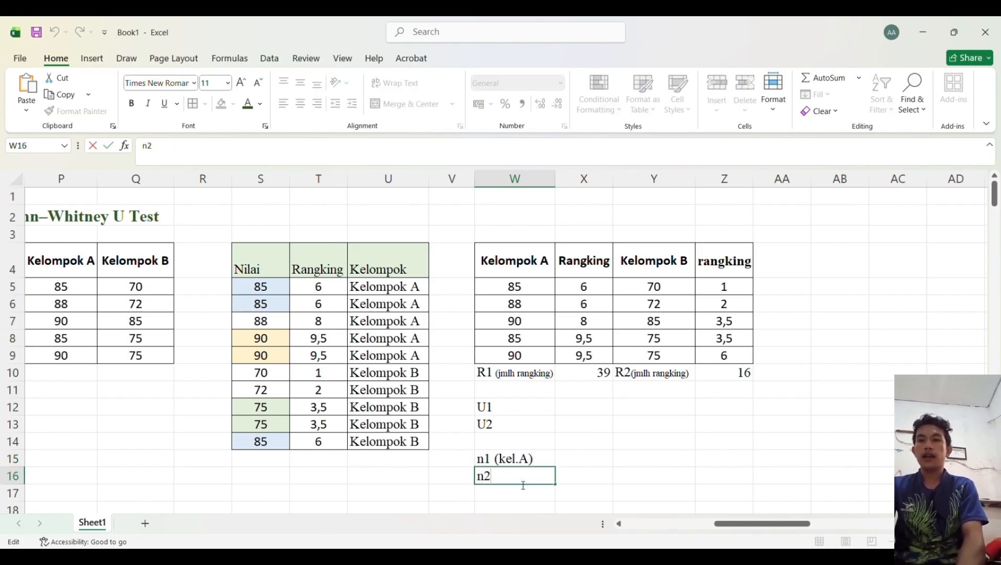
type("(k")
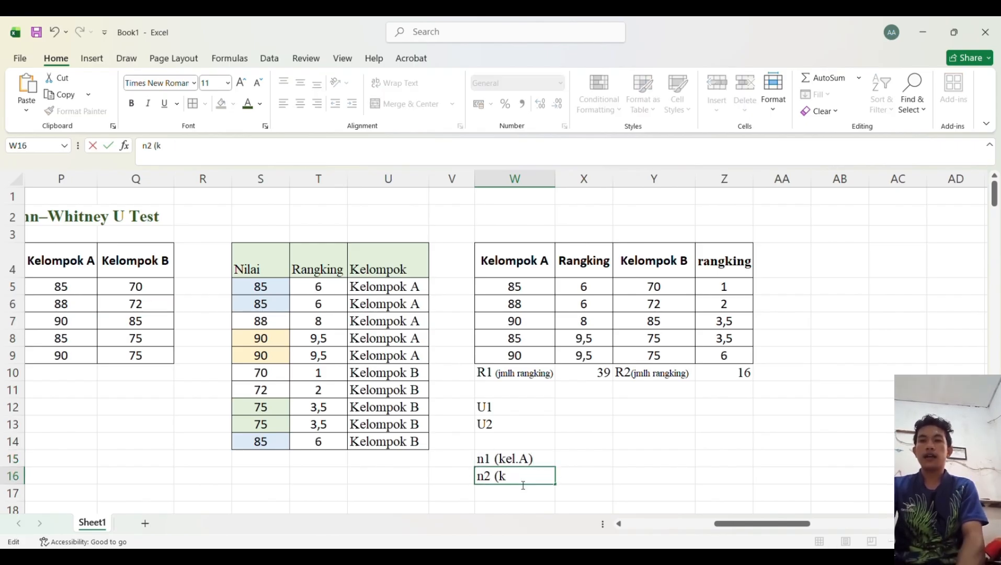
type("el.B")
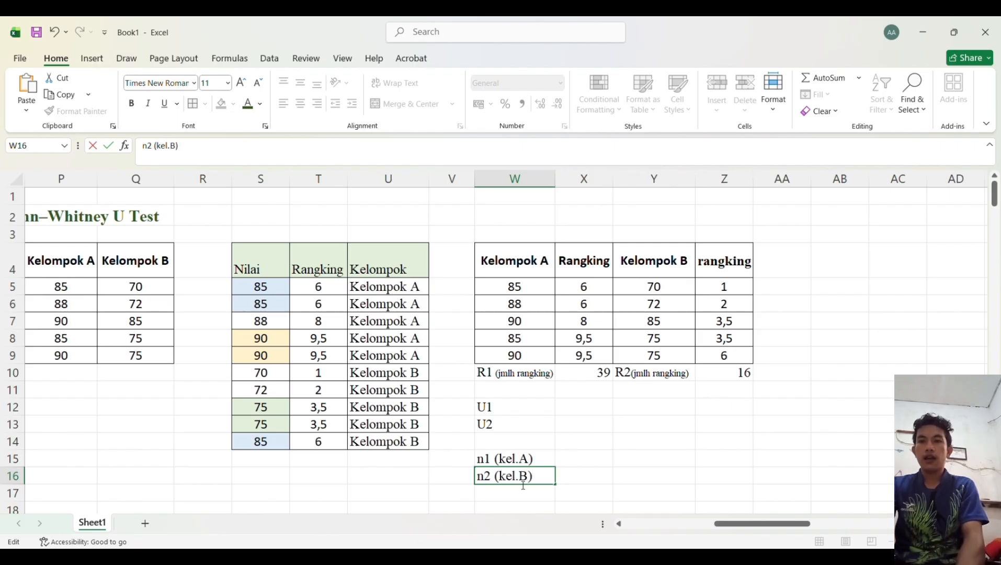
type(")")
Step: Enter the sample sizes 5 in X15 and 5 in X16
left_click(582, 458)
scroll(123, 406, "left", 2)
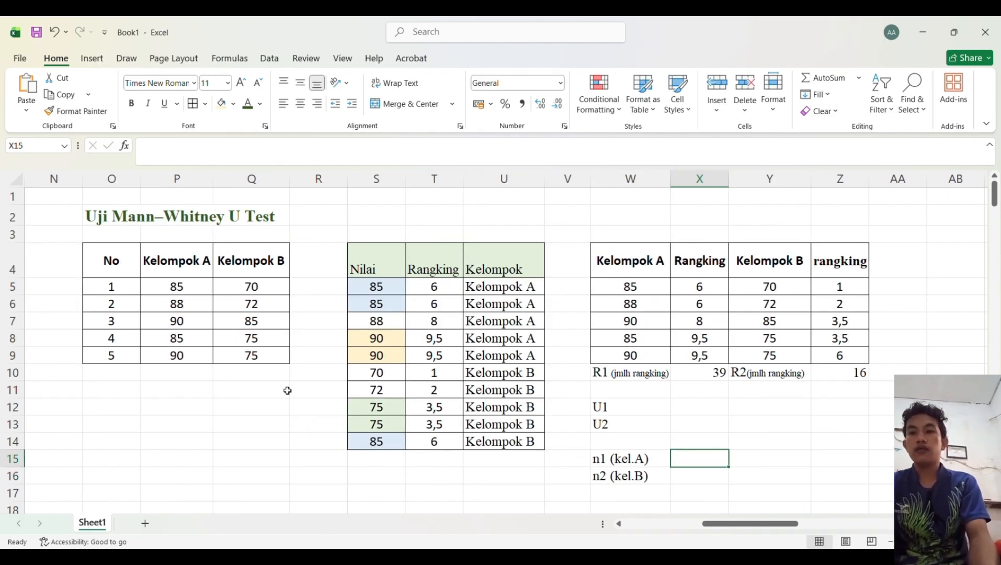
scroll(287, 391, "right", 4)
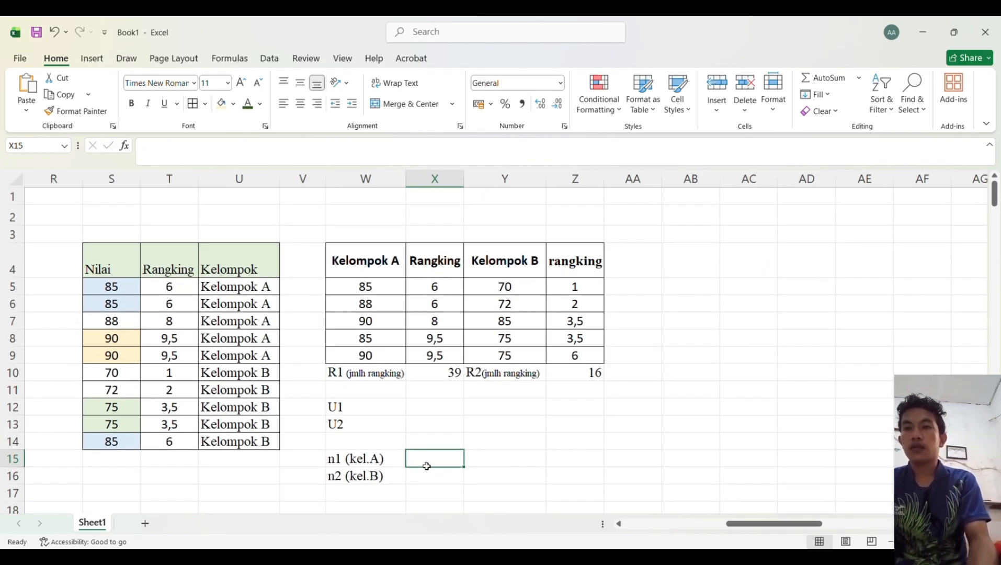
type("5")
key("Return")
type("5")
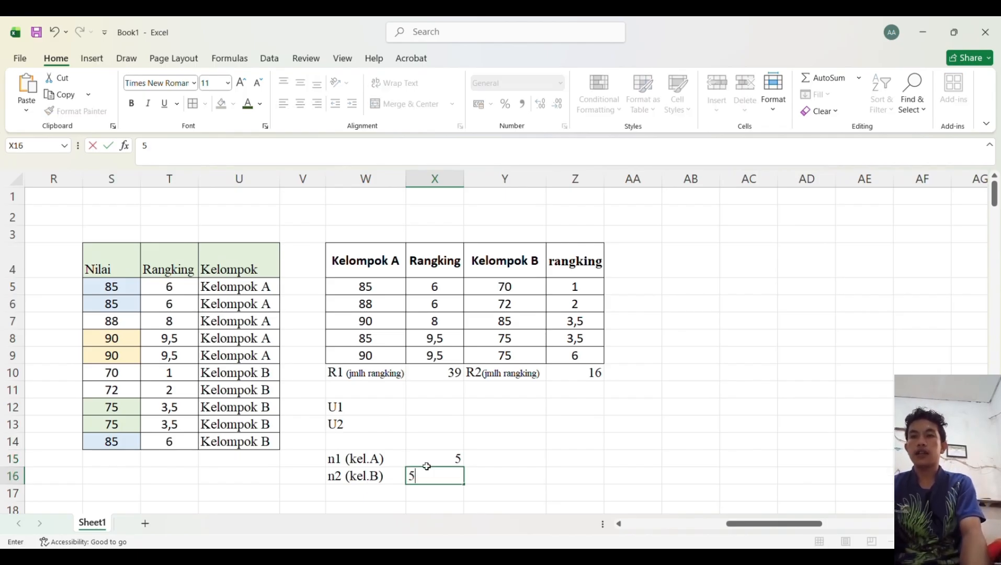
left_click(508, 491)
Step: Write the formula notes "U1 = (n1*n2)+(n1*(n1+1)/2)-R1" in W18 and "U2 = (n1*n2)+(n2*(n2+1)/2)-R2" in W19
left_click(543, 457)
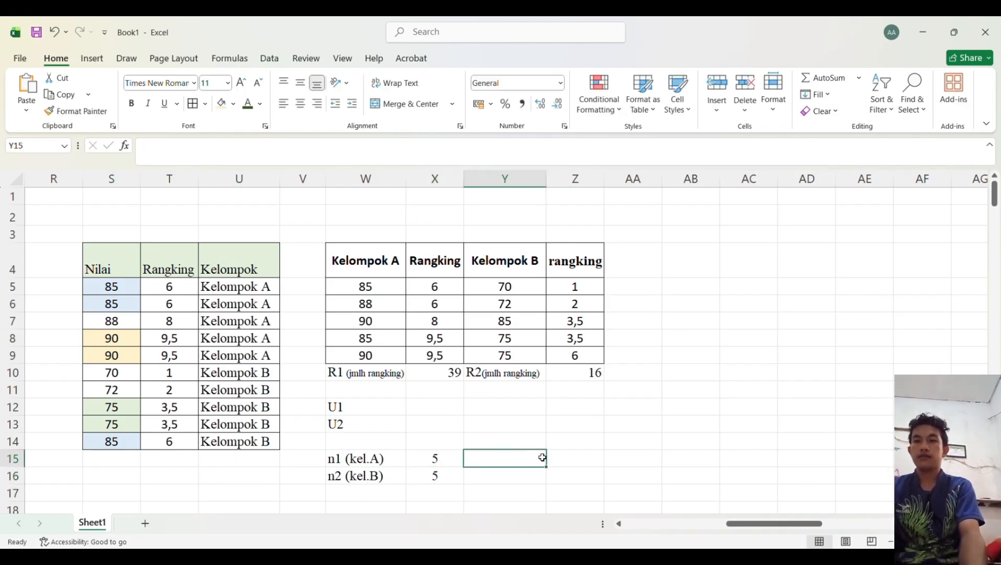
scroll(471, 419, "down", 1)
left_click(391, 388)
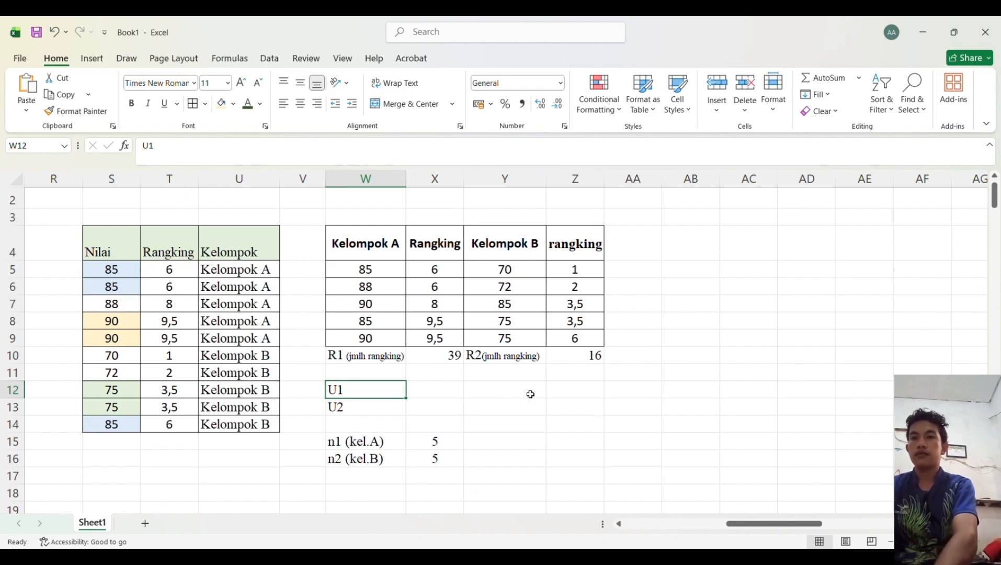
scroll(531, 395, "down", 1)
left_click(387, 479)
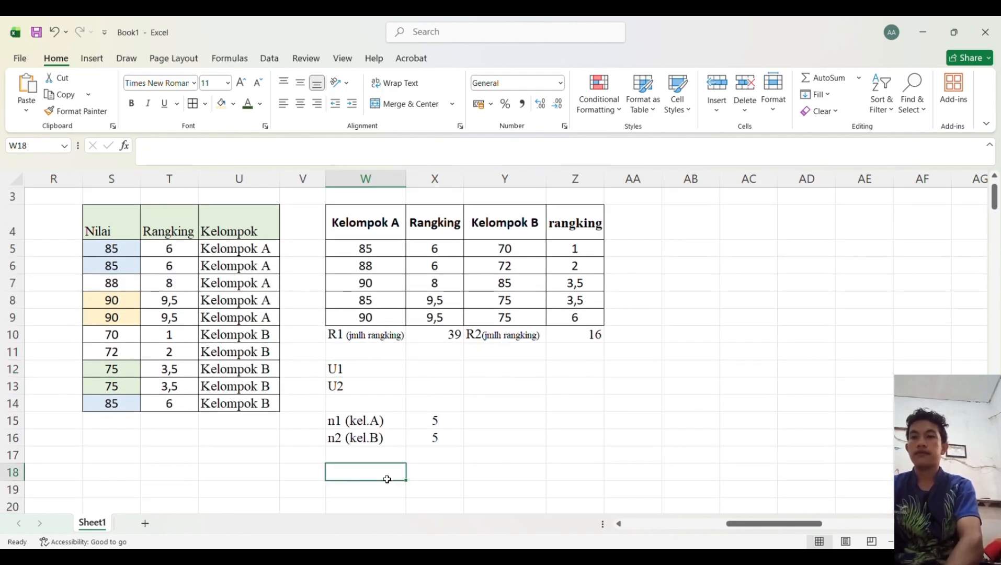
type("U")
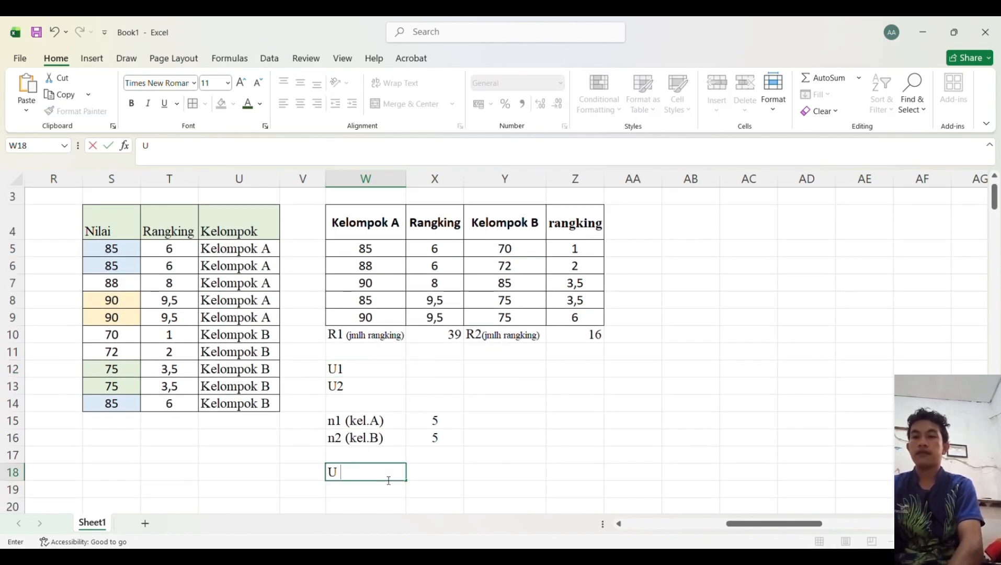
type(" =")
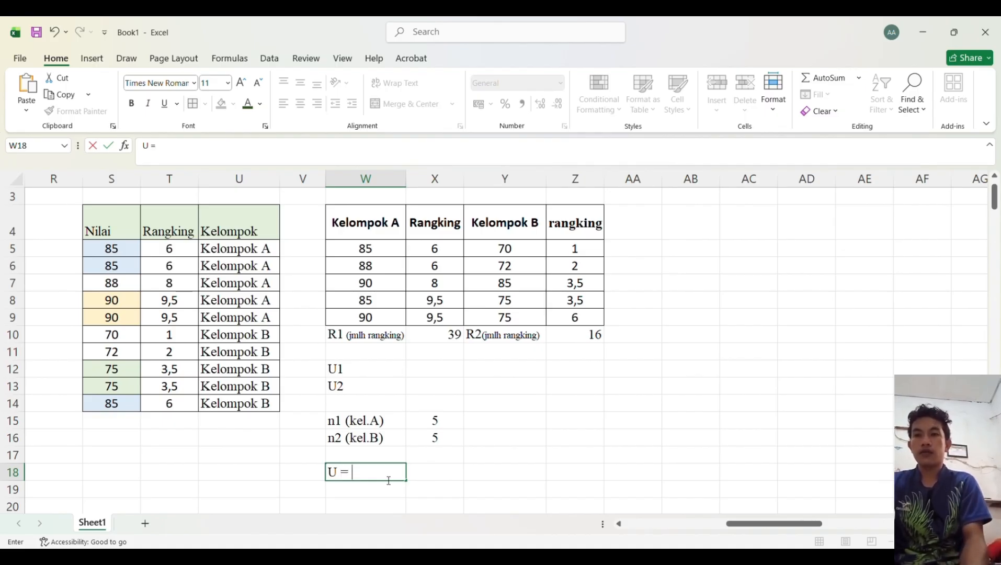
type(" (n1*")
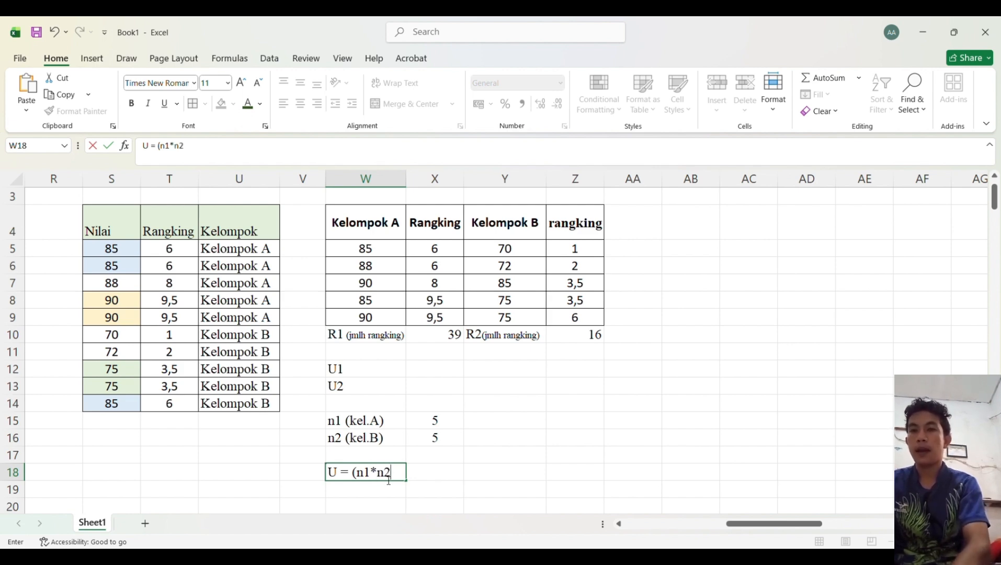
type("n2")
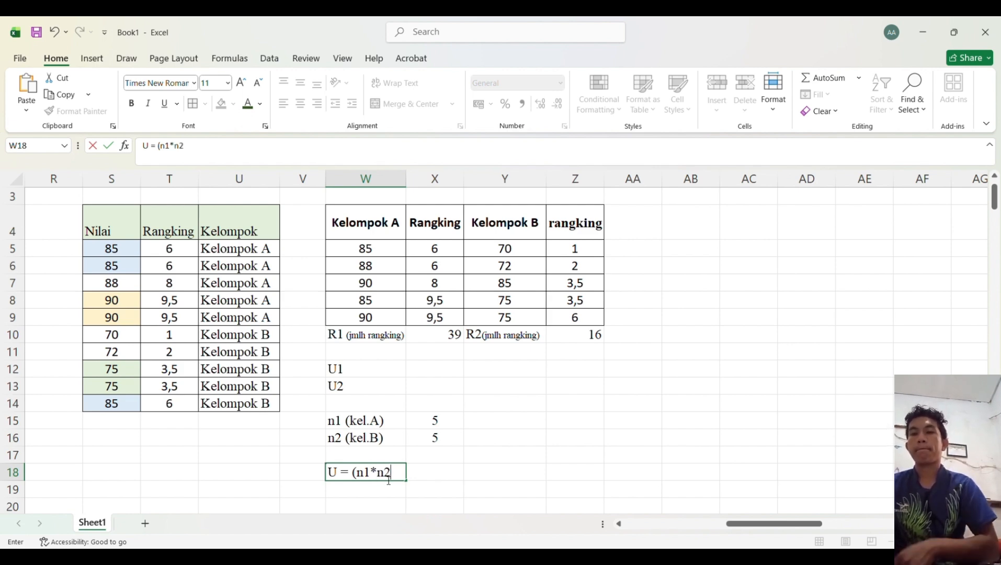
type(")+")
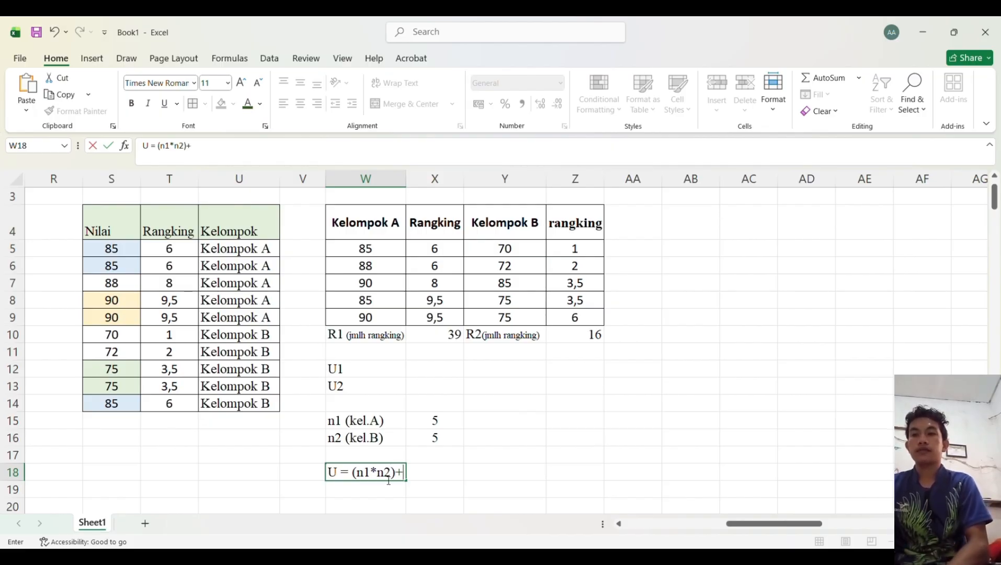
type("(")
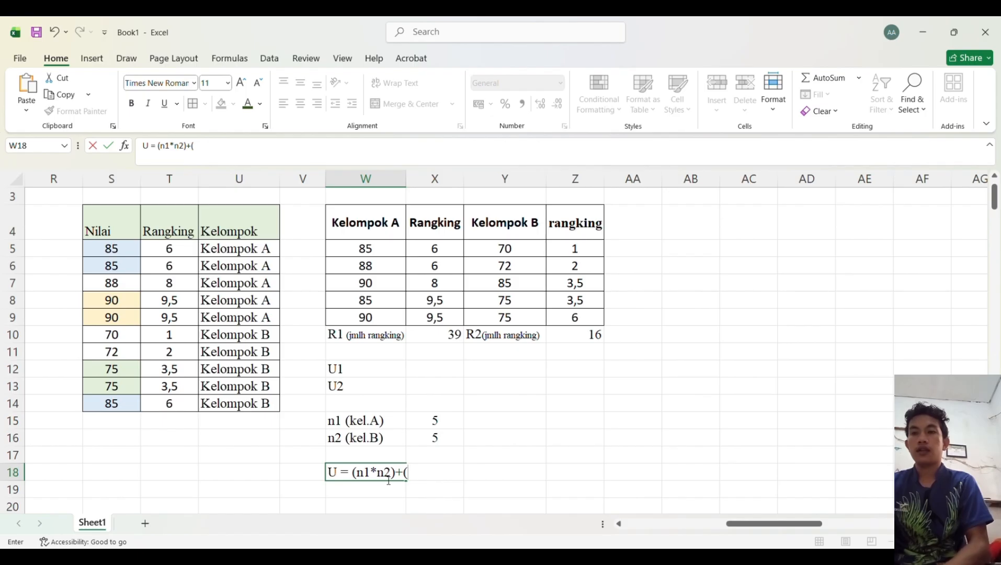
type("n1")
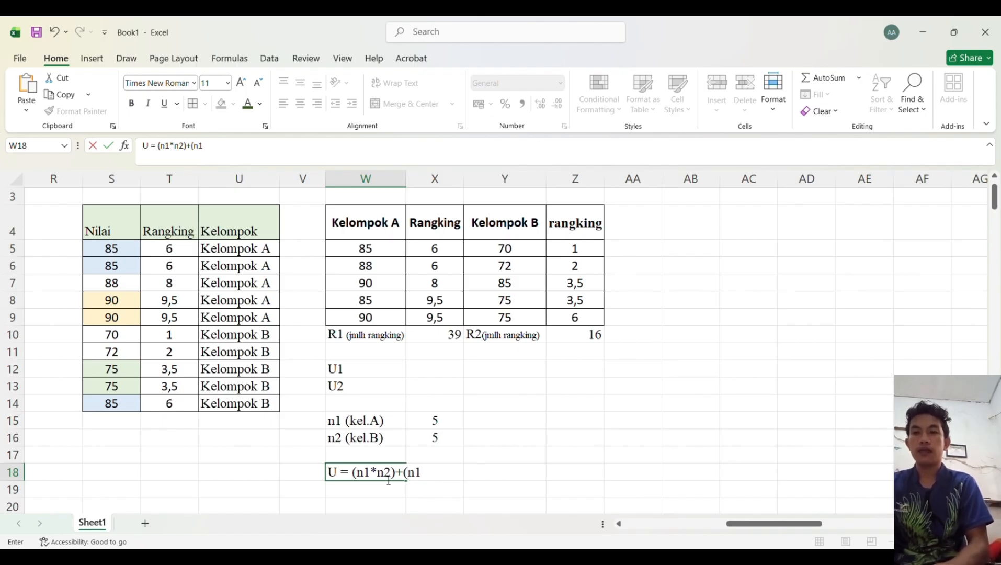
type("*(")
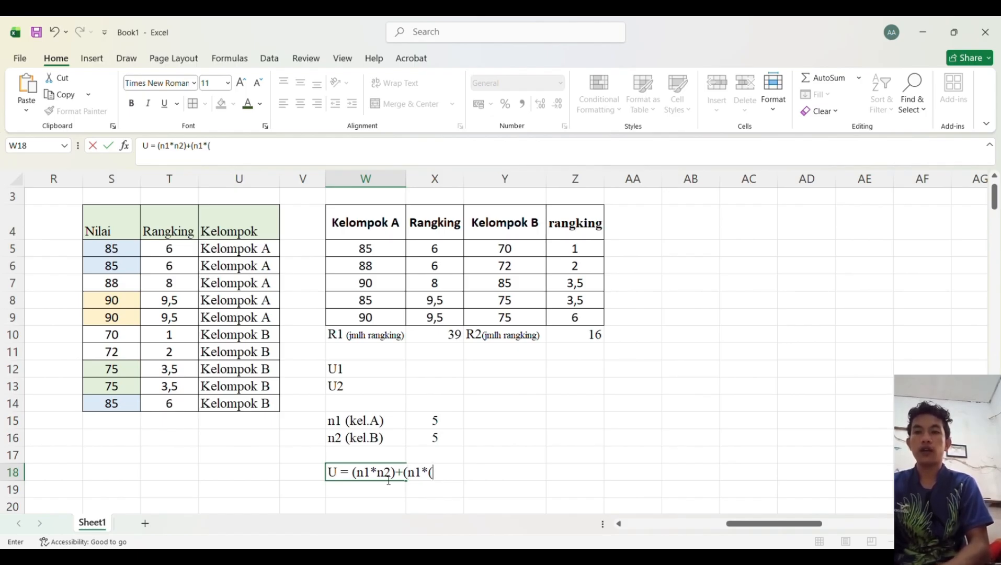
type("n1+1")
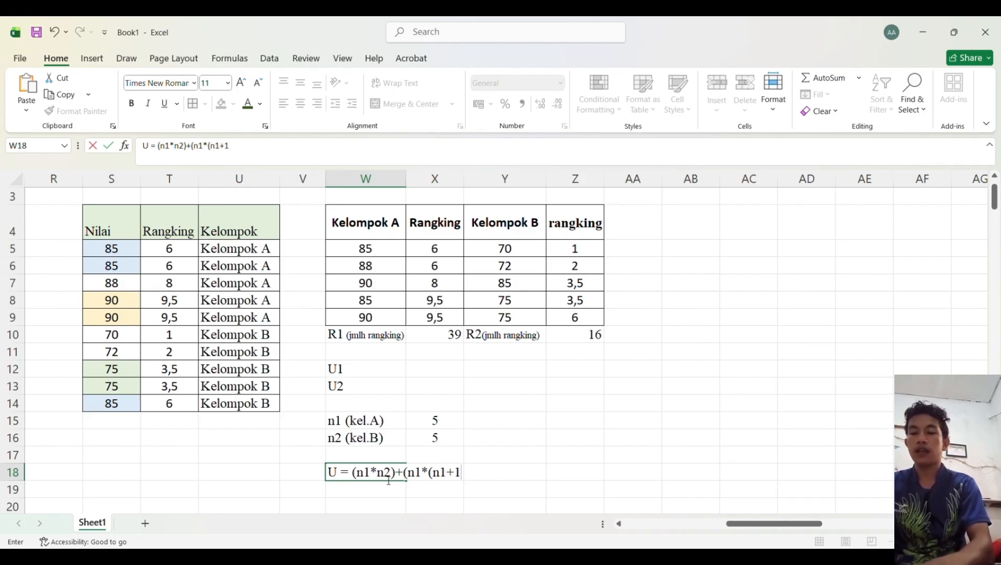
type(")")
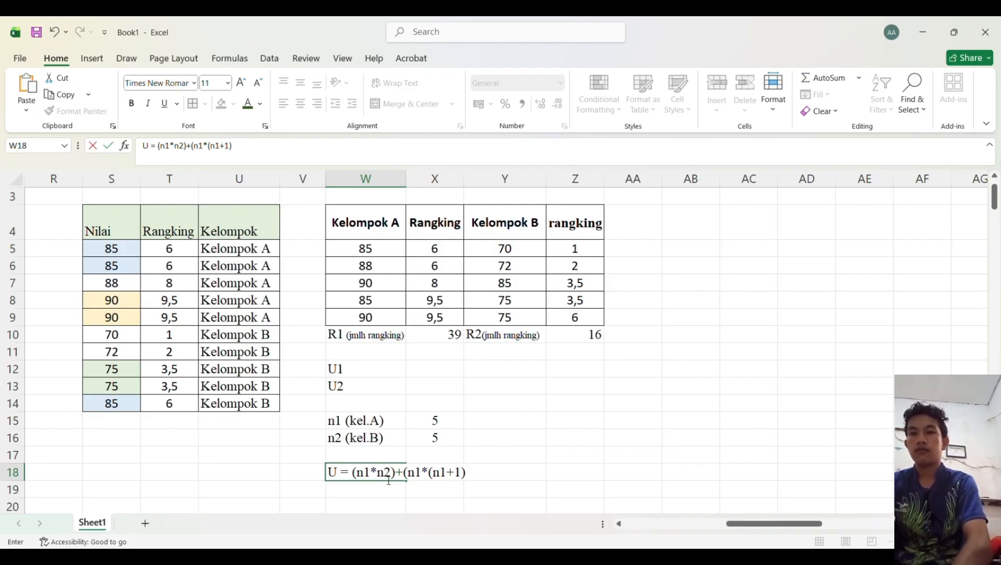
type("/2)-R1")
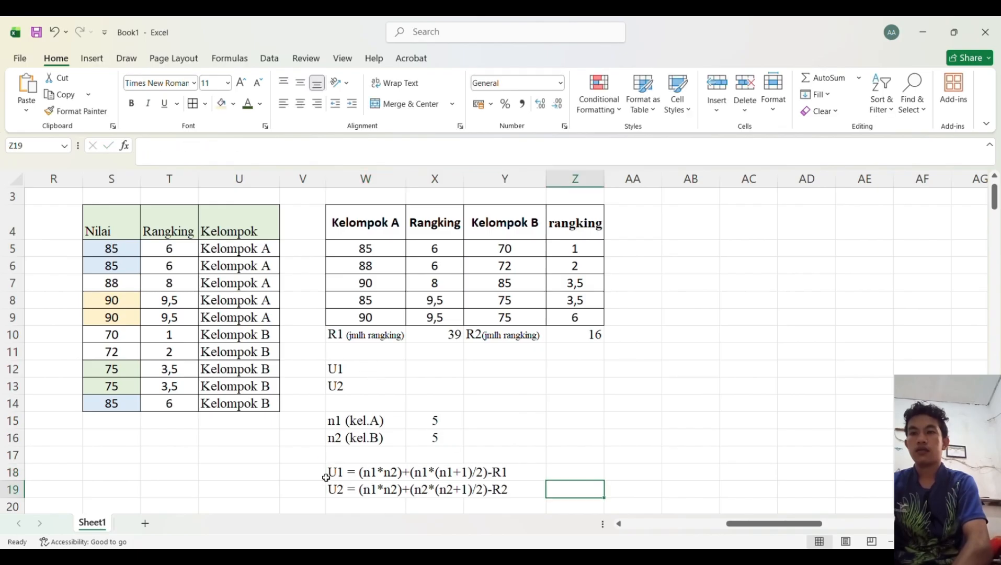
Step: Enter the formula =(X15*X16)+(X15*(X15+1)/2)-X10 in X12 to compute U1
left_click(387, 369)
left_click(443, 368)
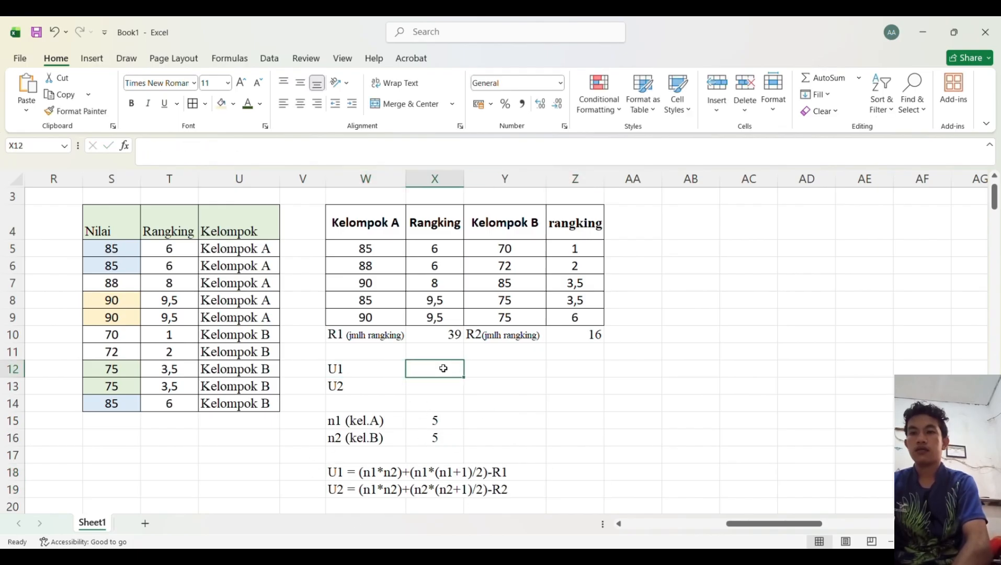
type("=")
left_click(445, 418)
key("BackSpace")
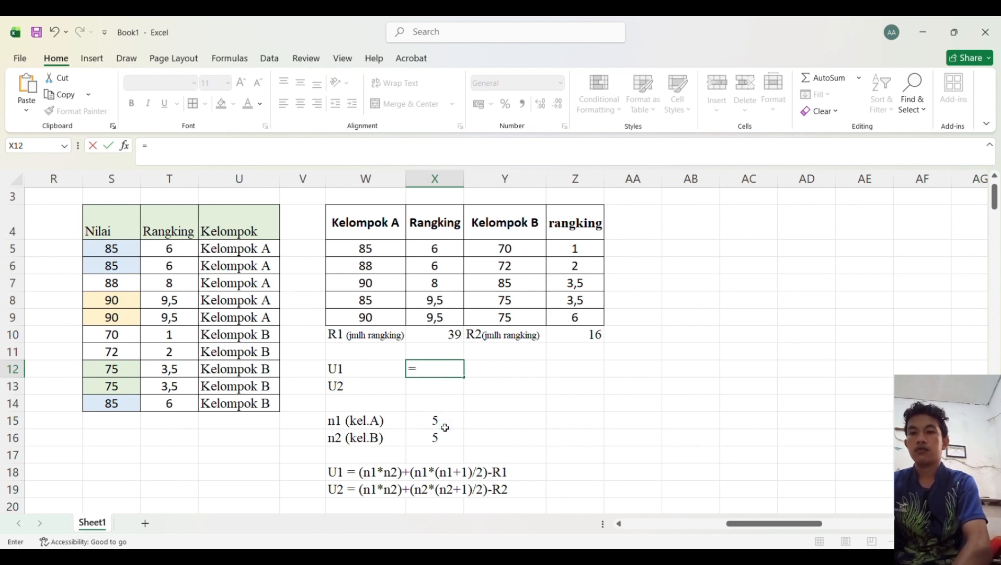
type("(")
left_click(444, 426)
type("*")
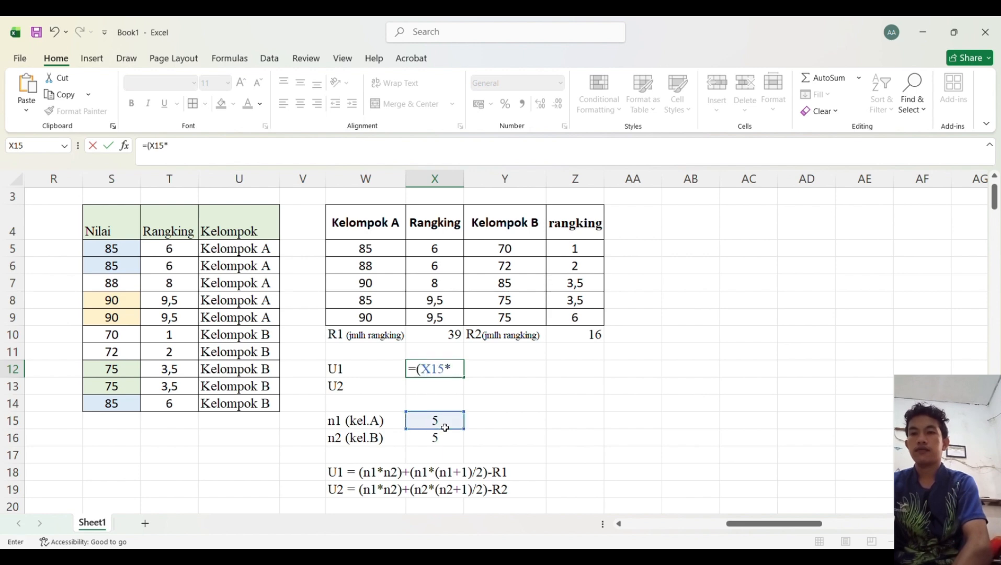
left_click(443, 437)
type(")+")
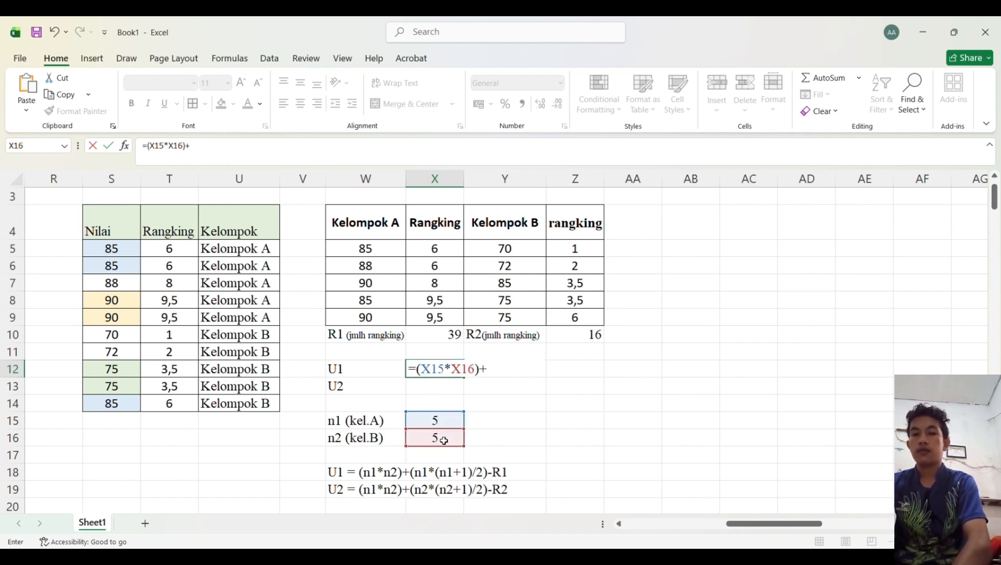
type("(")
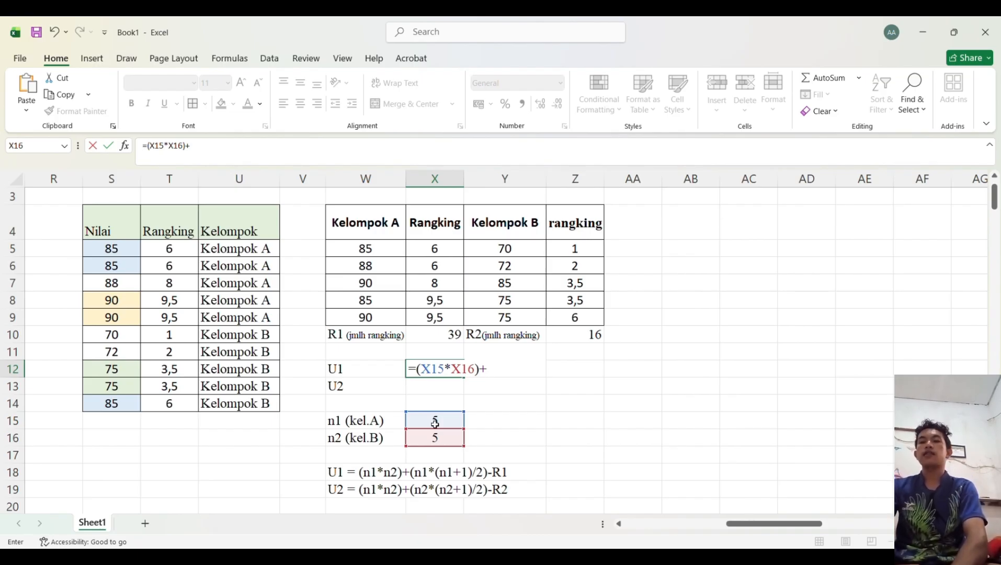
left_click(435, 422)
type("*(")
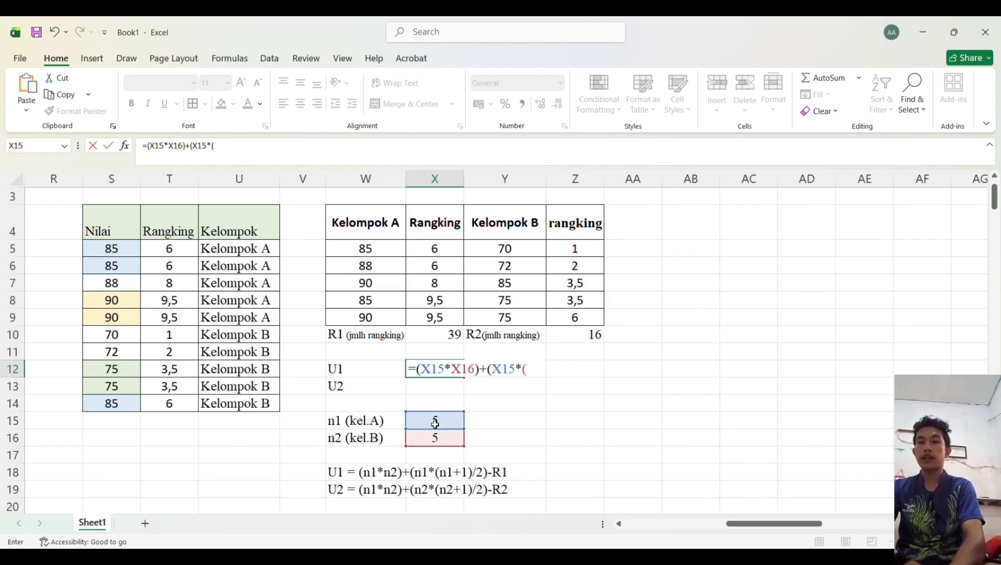
left_click(441, 423)
type("+1)")
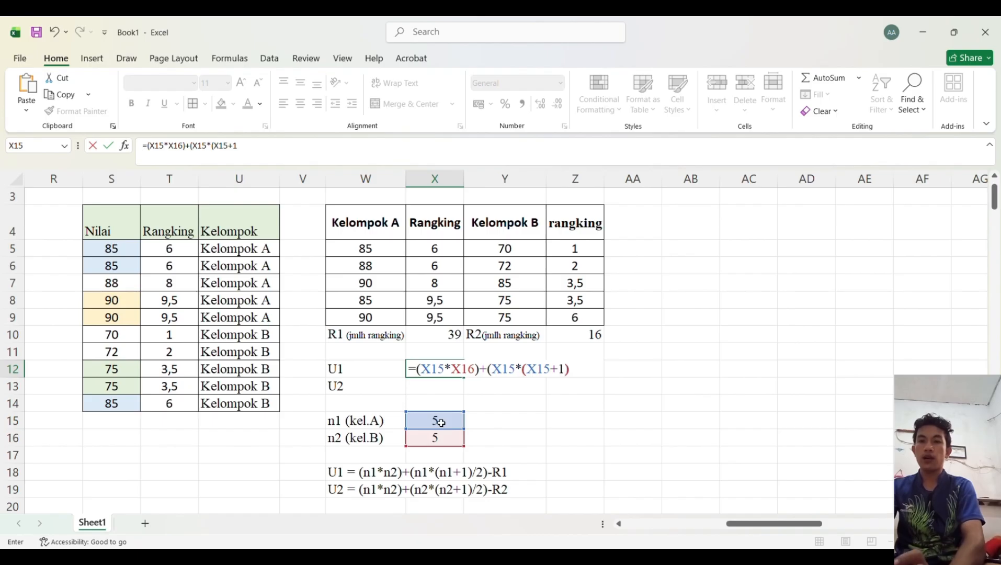
type("/2)-")
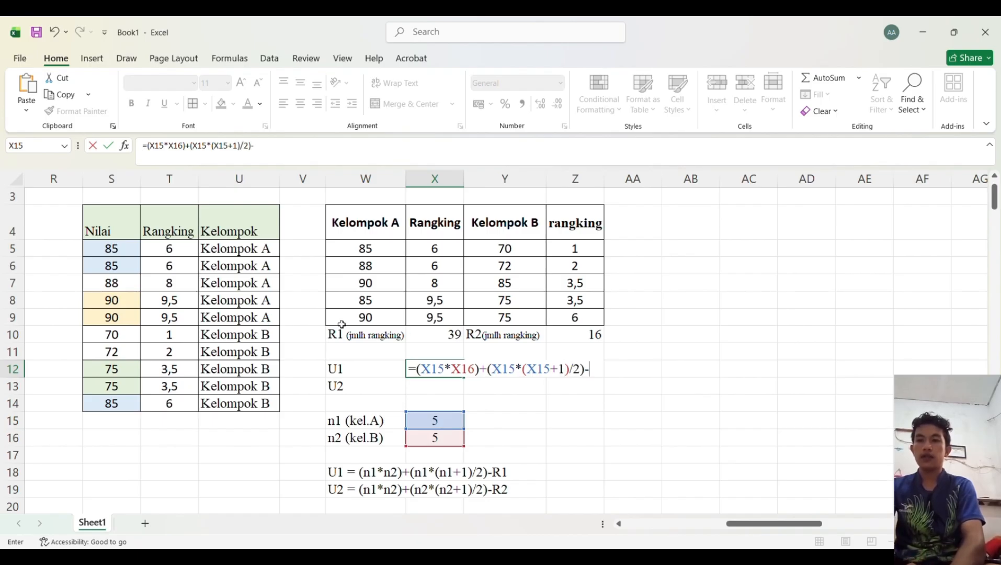
left_click(444, 338)
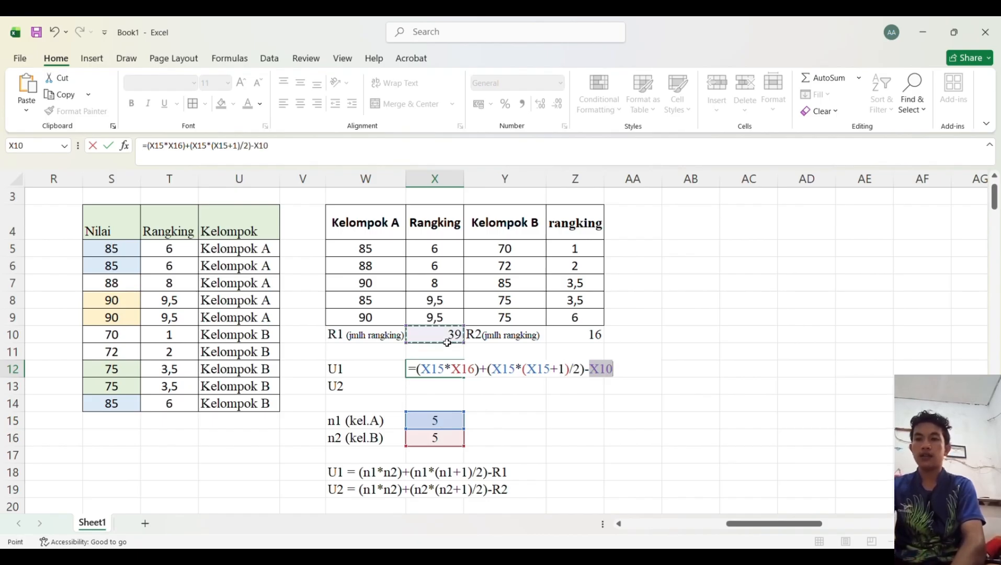
key("Return")
Step: Enter the formula =(X15*X16)+(X16*(X16+1)/2)-Z10 in X13 to compute U2
type("=(")
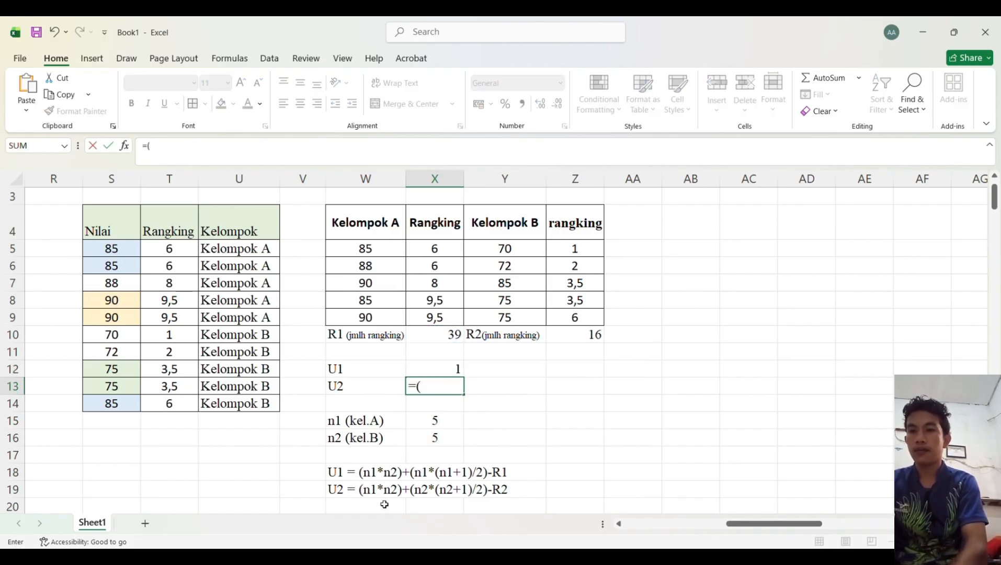
left_click(434, 418)
type("*")
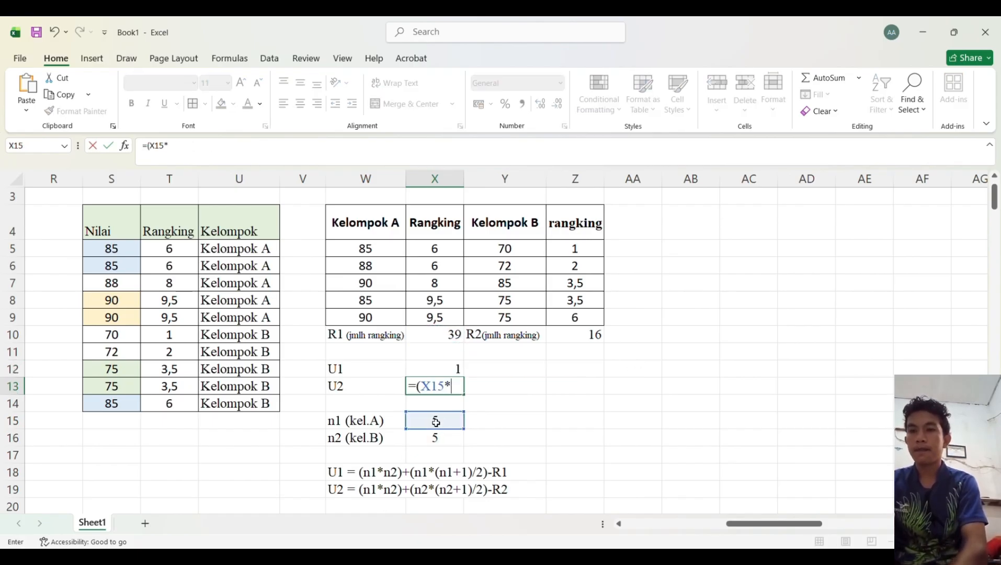
left_click(442, 444)
type(")+(")
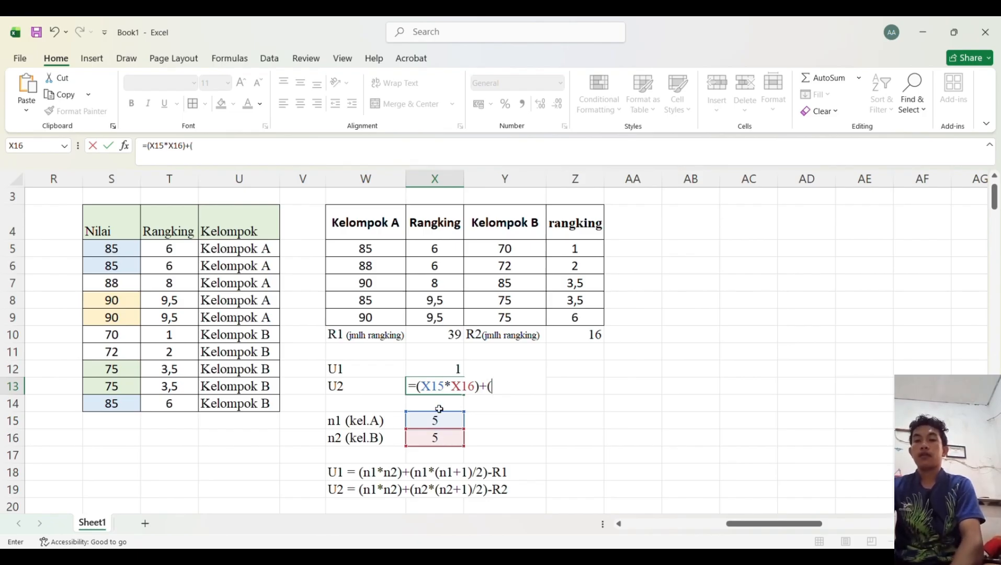
left_click(441, 442)
type("*")
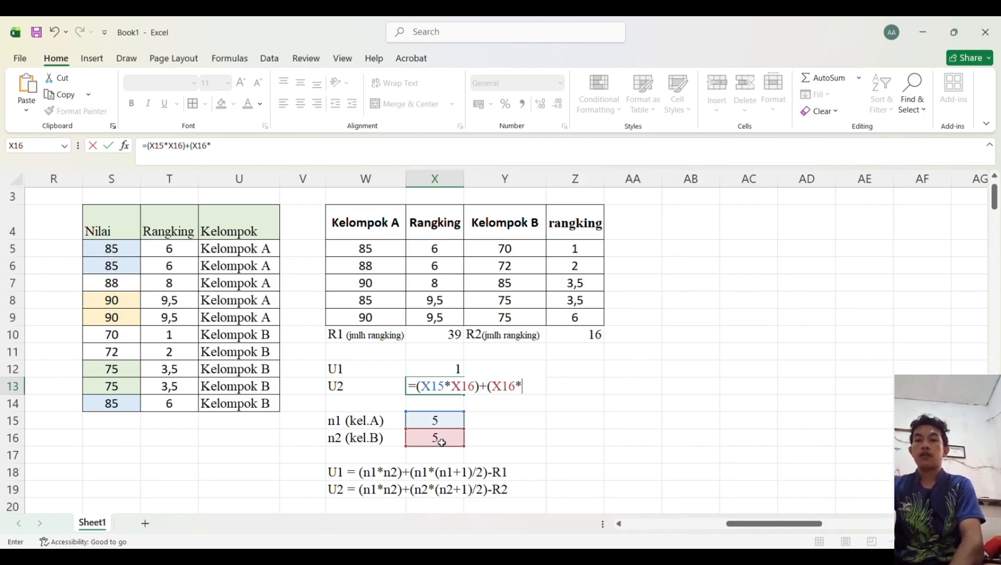
type("(")
left_click(441, 445)
type("+1")
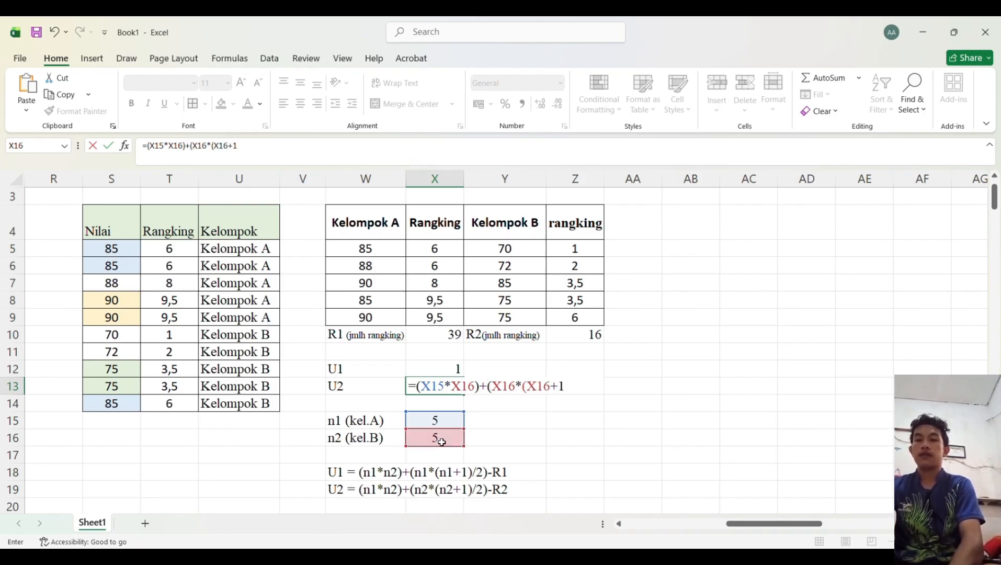
type(")/2)")
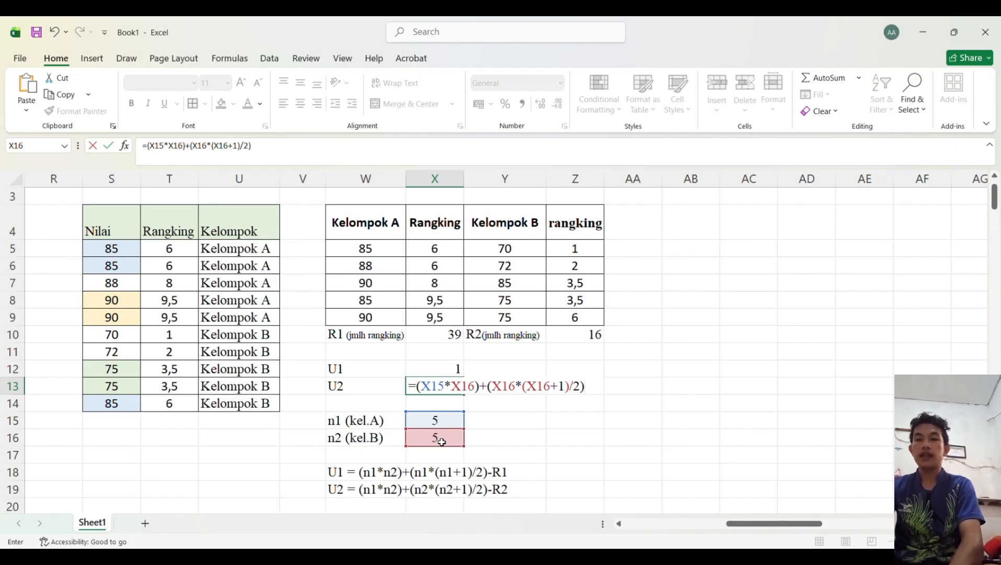
type("-")
left_click(595, 335)
key("Return")
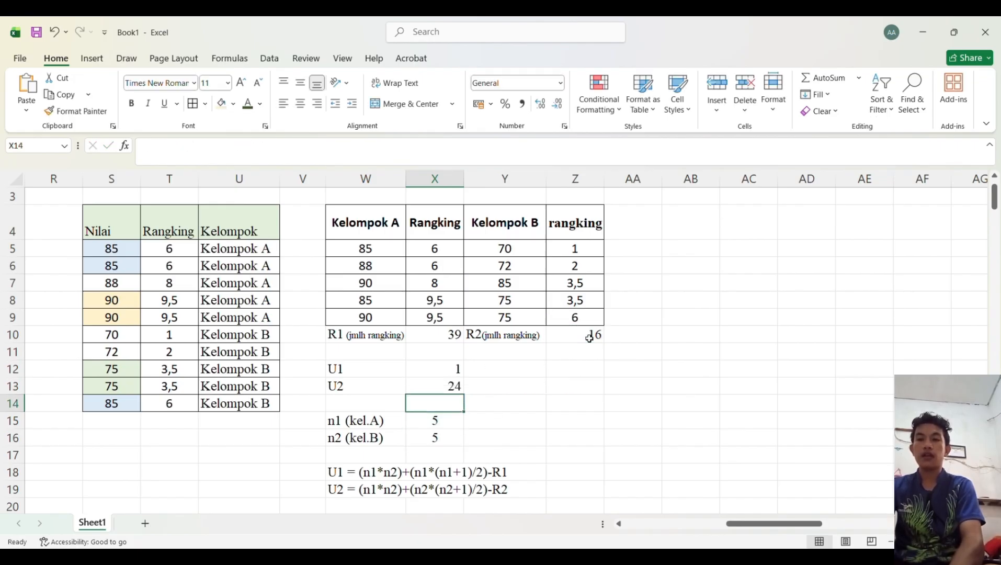
Step: Center the U1, U2, n1 and n2 block in W12:X16 and give it a light green fill with borders
left_click(448, 371)
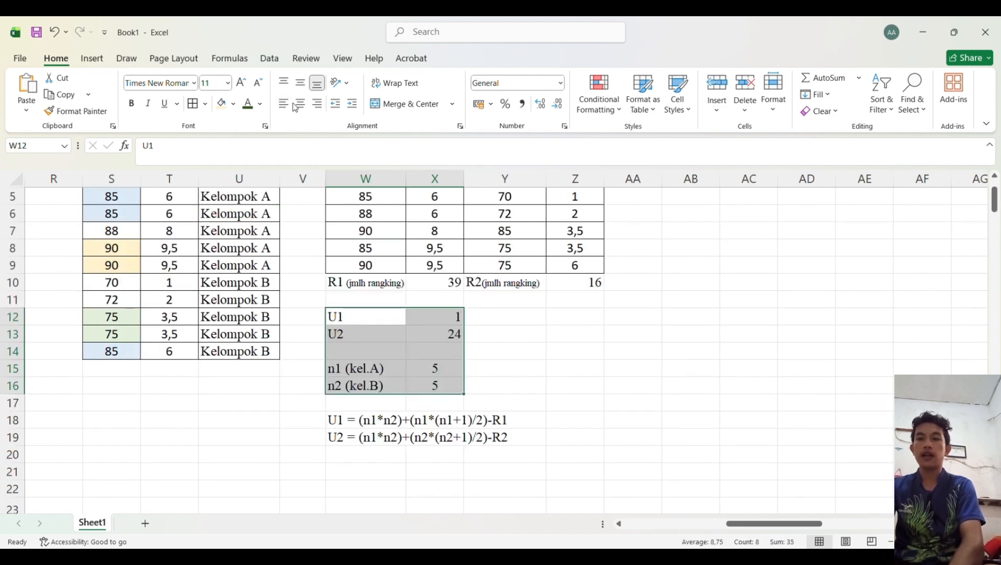
left_click(296, 106)
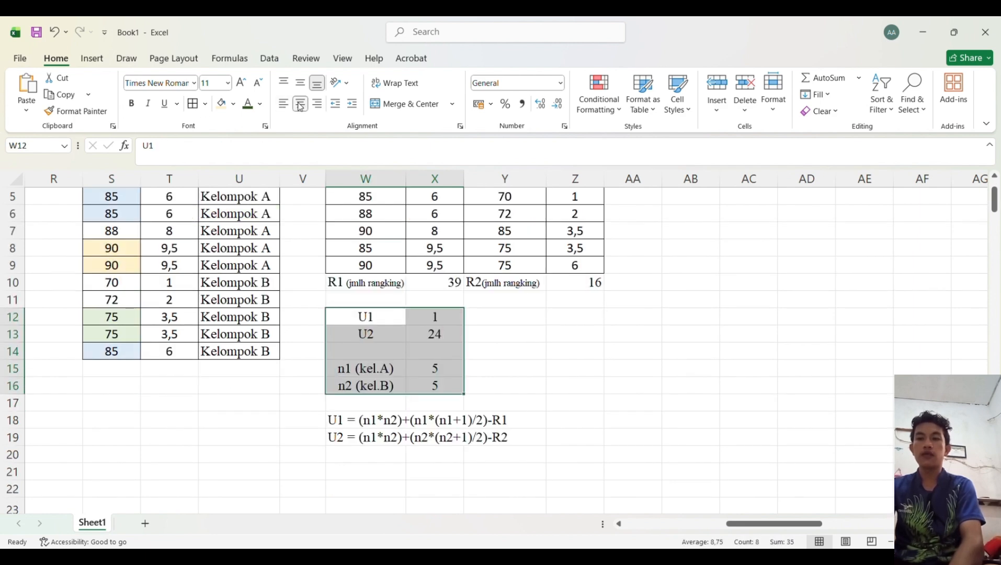
left_click(235, 104)
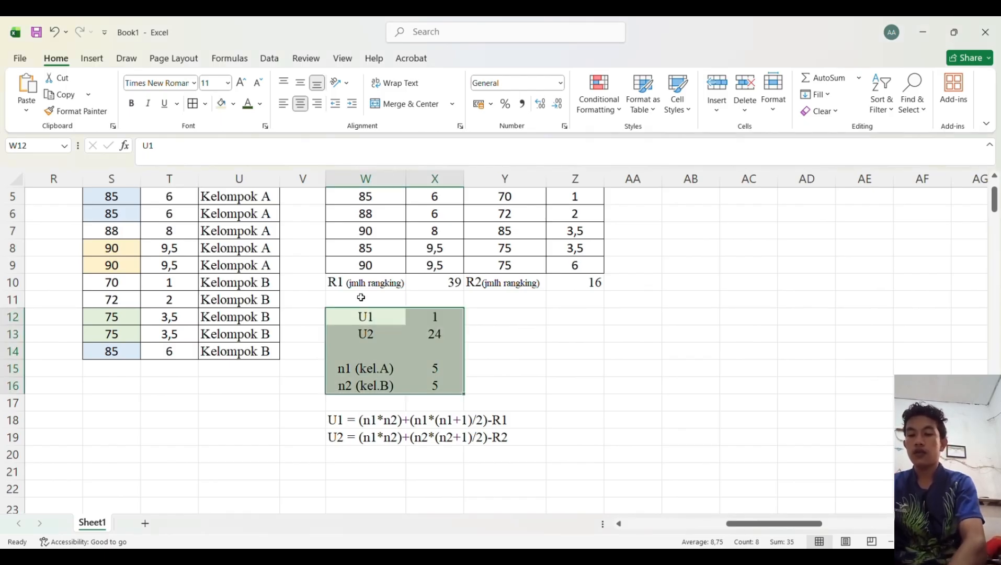
left_click(194, 103)
left_click(516, 330)
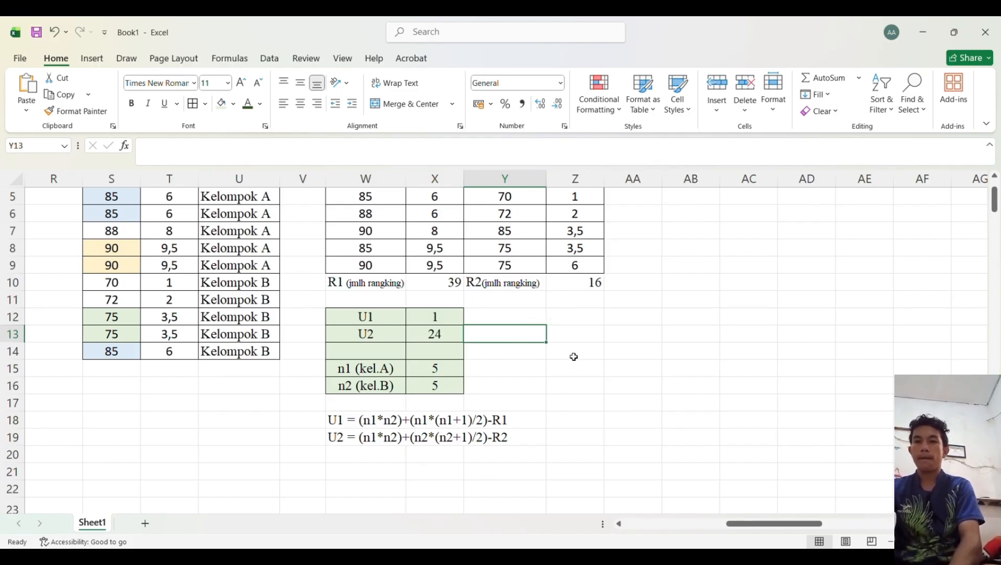
Step: Label Z12 as "U tabel:"
left_click(560, 322)
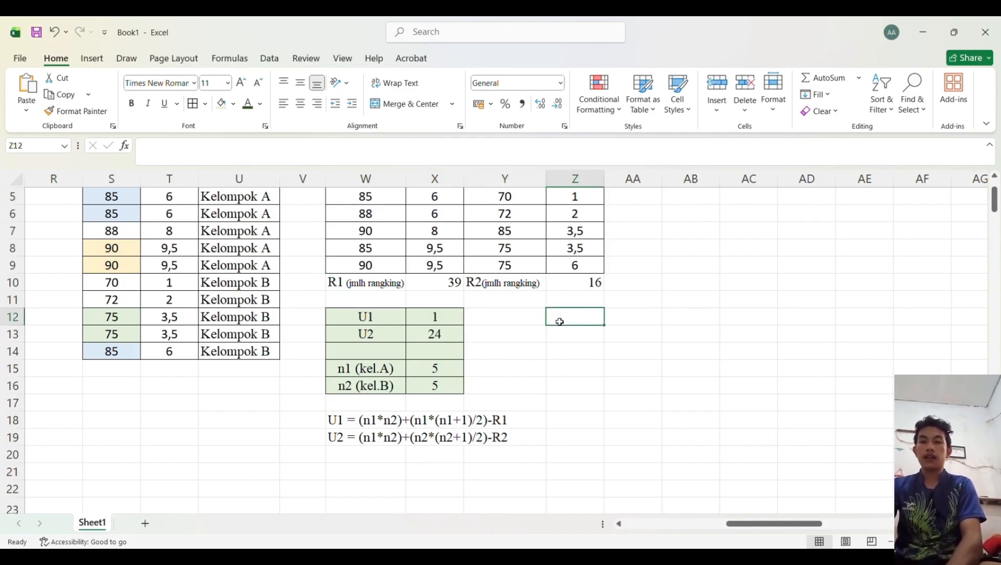
type("U tabel:")
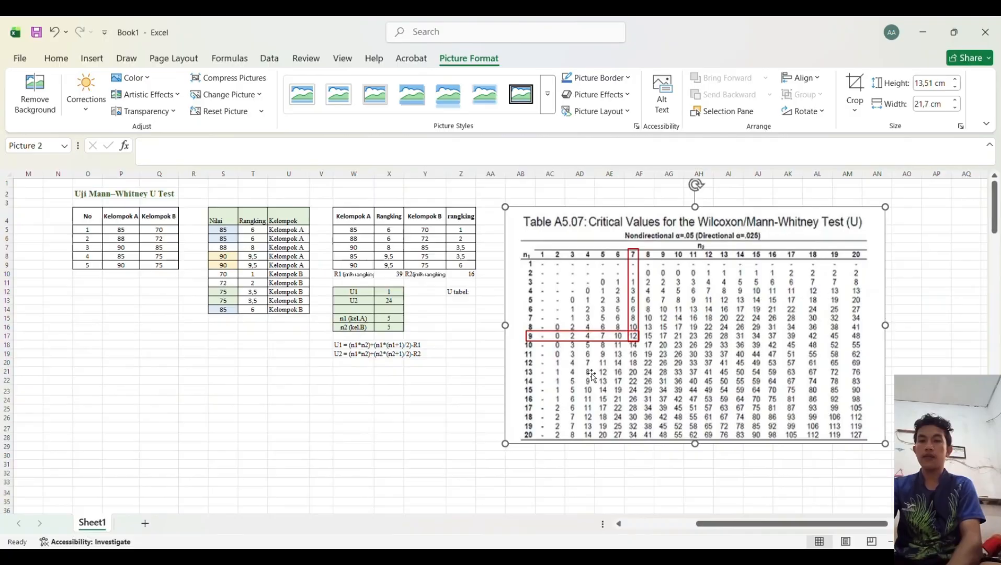
Step: Shrink the inserted Mann–Whitney critical values table picture to sit beside the data
scroll(591, 375, "up", 1)
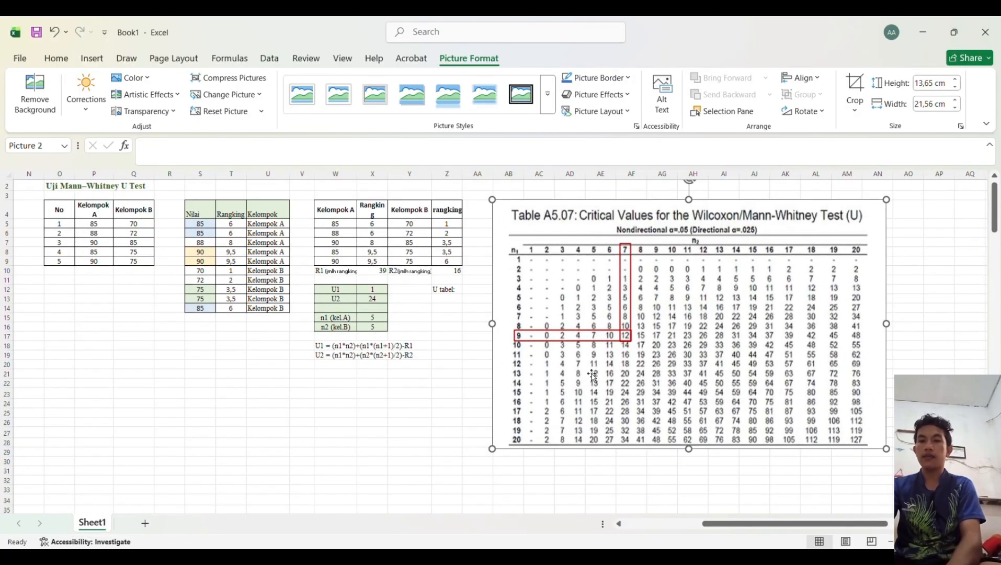
left_click_drag(887, 451, 727, 350)
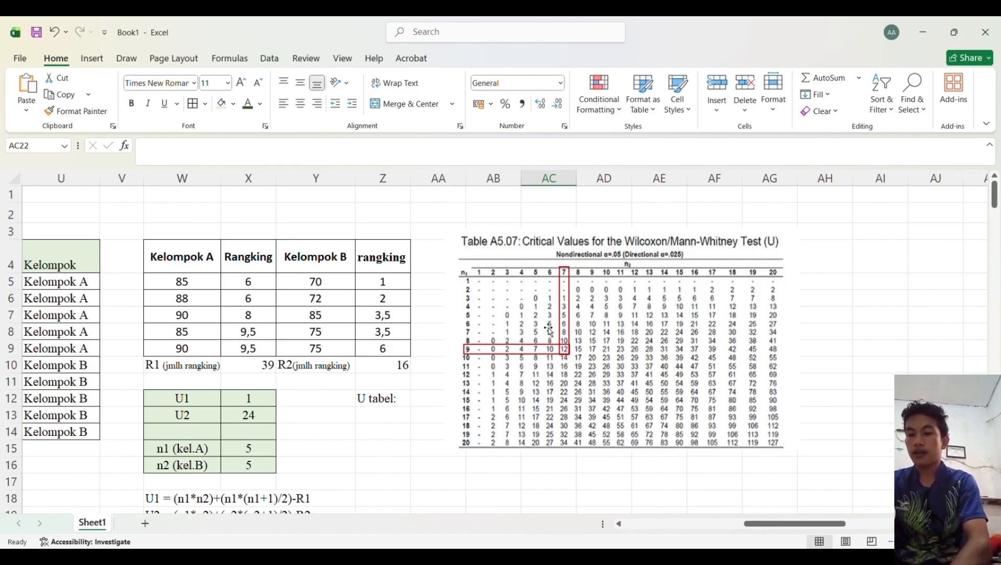
Step: Enter the table critical value 2 in AA12 next to the "U tabel:" label
scroll(547, 330, "down", 1)
left_click(420, 349)
type("2")
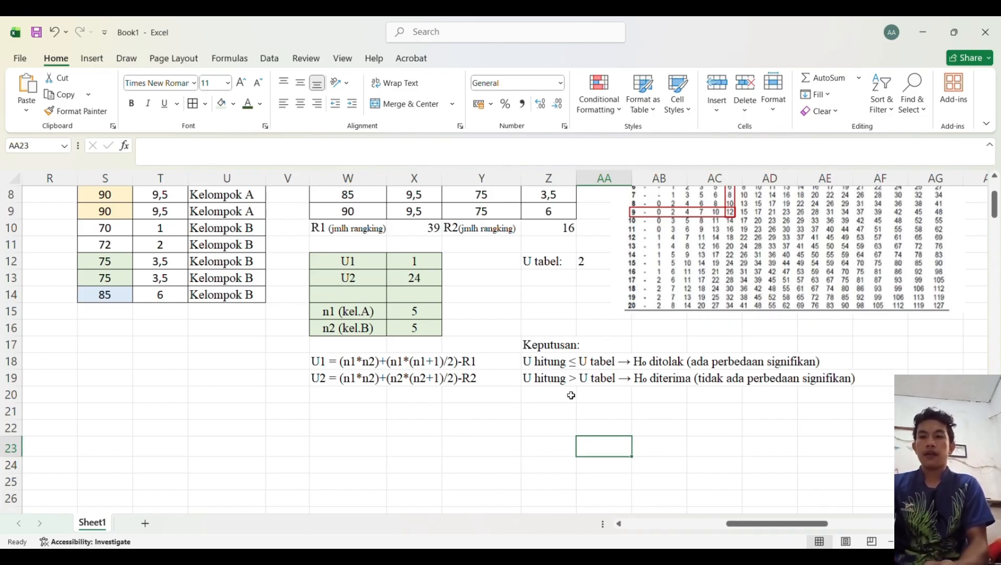
Step: Write "U hitung 1 < U tabel 2" in Z21 and paste the conclusion paragraph starting below it in Z22
scroll(571, 396, "up", 1)
left_click(551, 461)
type("U hitun")
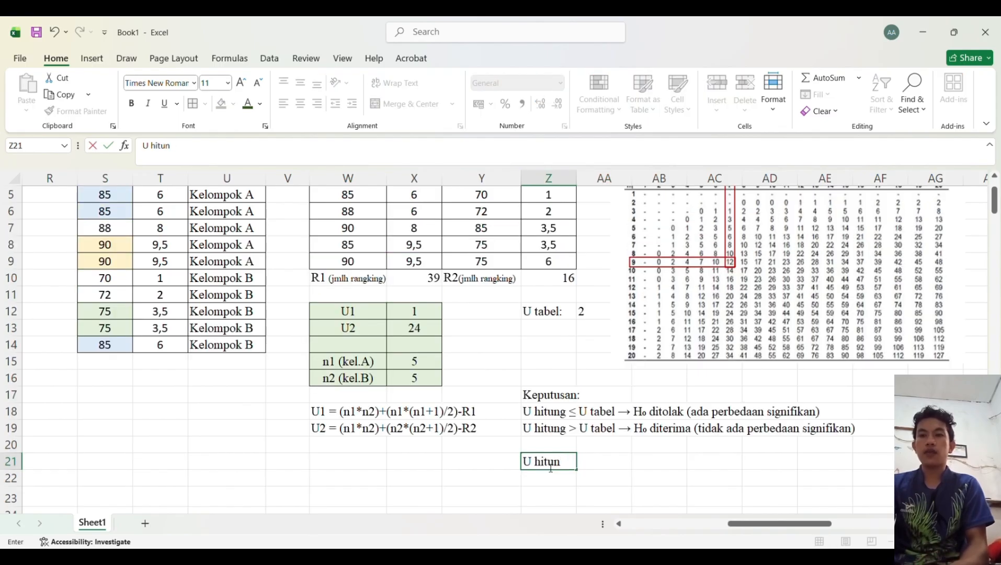
type("g")
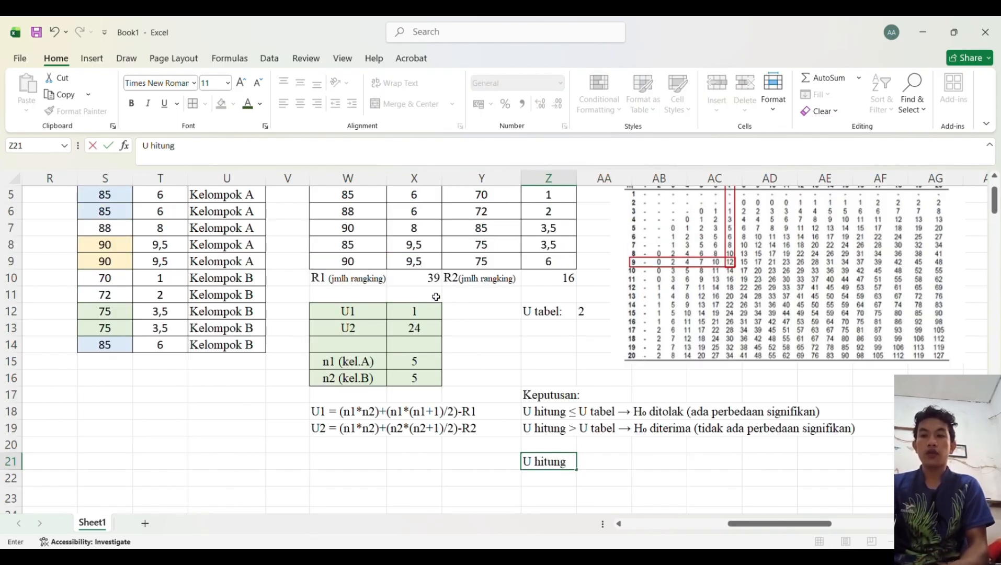
type(" 1")
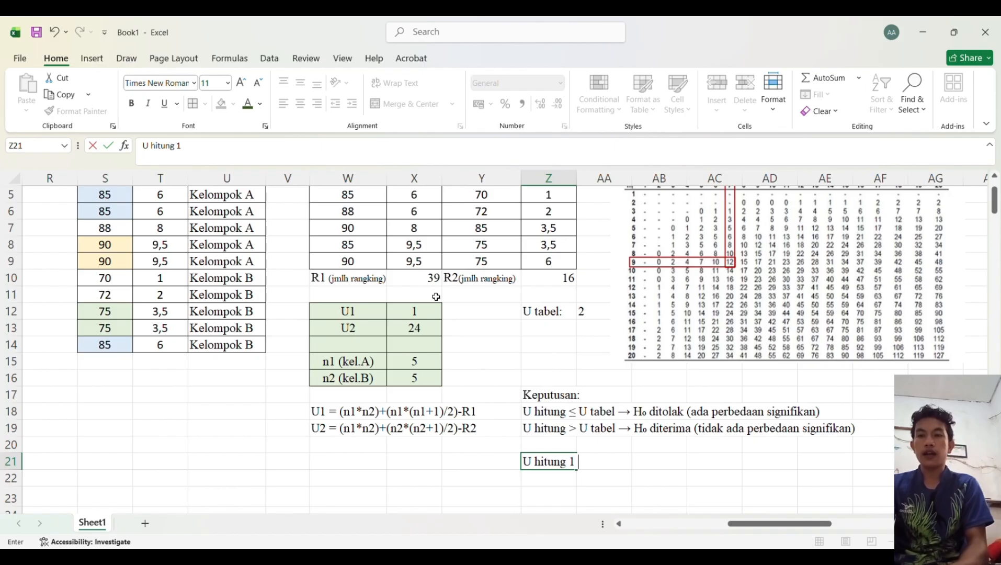
type(" <")
type(" U")
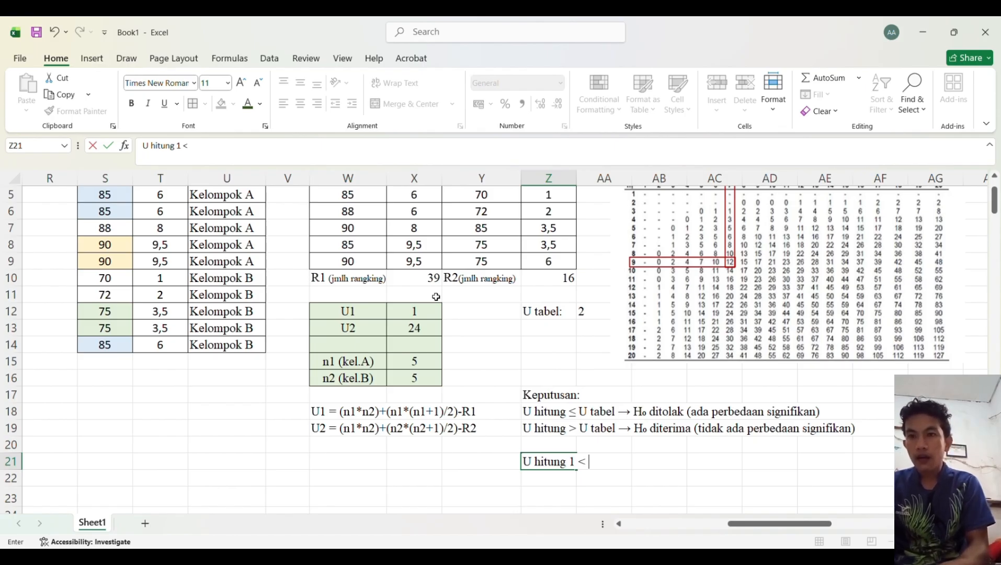
type(" tabel 2")
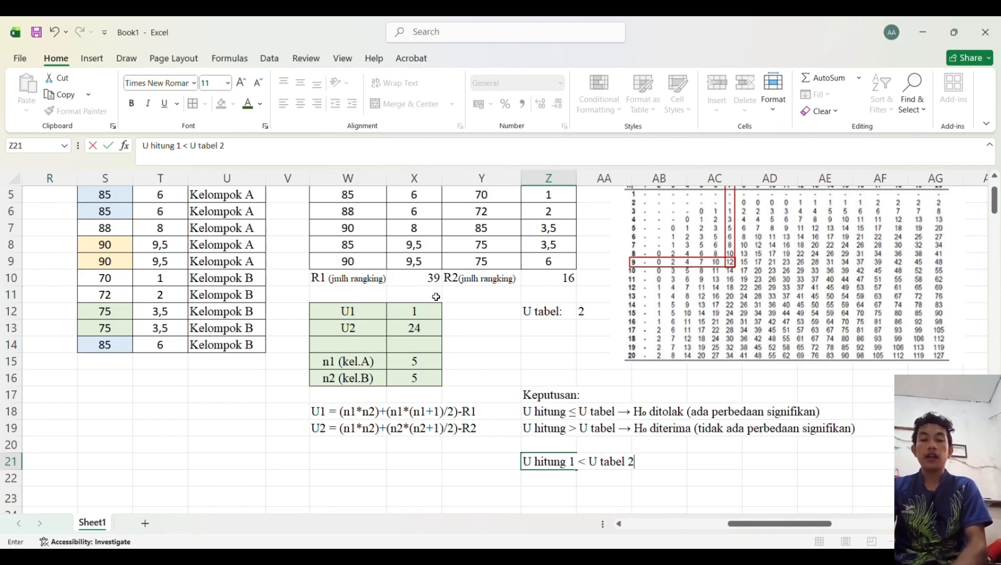
key("Return")
type("maka, Berdasarkan hasil perhitungan uji Mann–Whitney U  diperoleh nilai U hitung sebesar 1. Nilai tersebut lebih kecil dari U tabel sebesar 2 pada taraf signifikansi 0,05, sehingga H₀ ditolak. Dengan demikian, terdapat perbedaan yang signifikan antara kedua kelompok yang diteliti.")
scroll(380, 409, "down", 2)
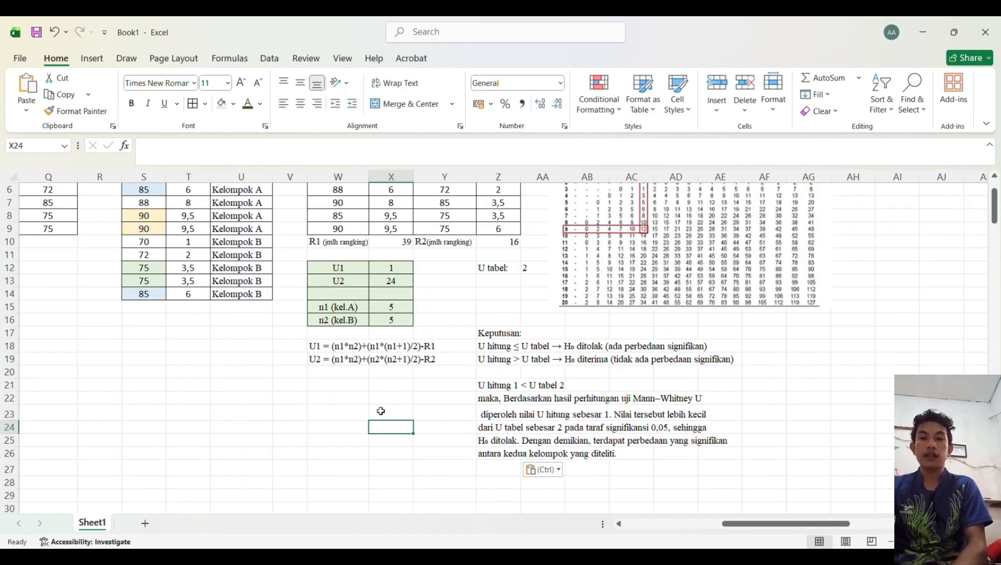
Step: Add the note "U hitung yg diambil" in W21 and "adalah yang nilainya terkecil" in W22
left_click(338, 390)
type("U tab")
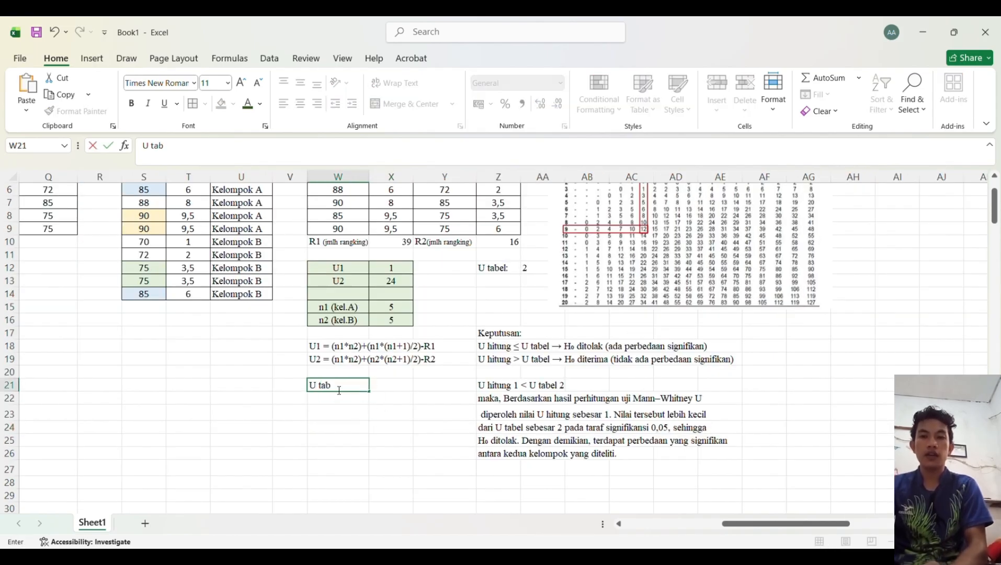
type("el yg diambil")
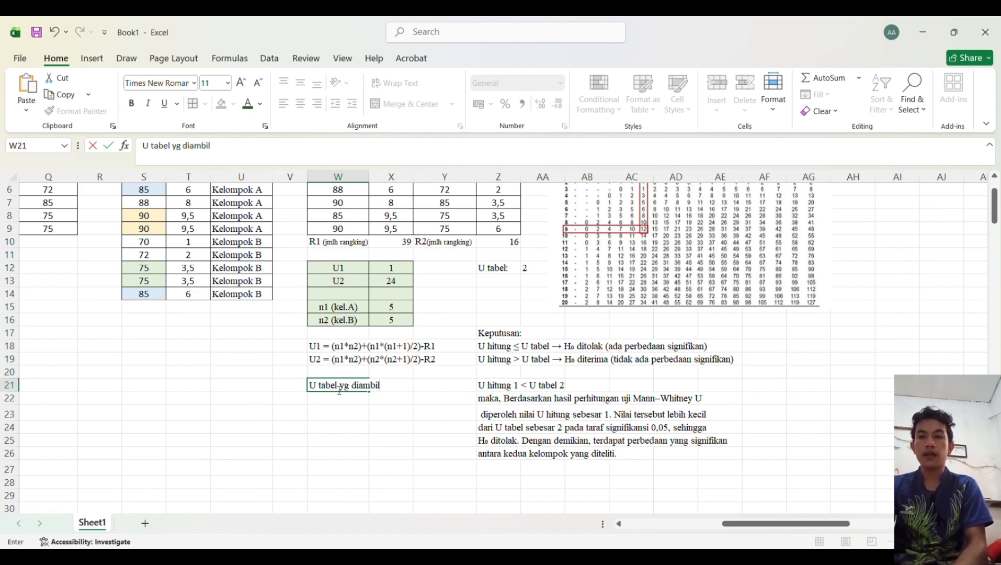
key("Return")
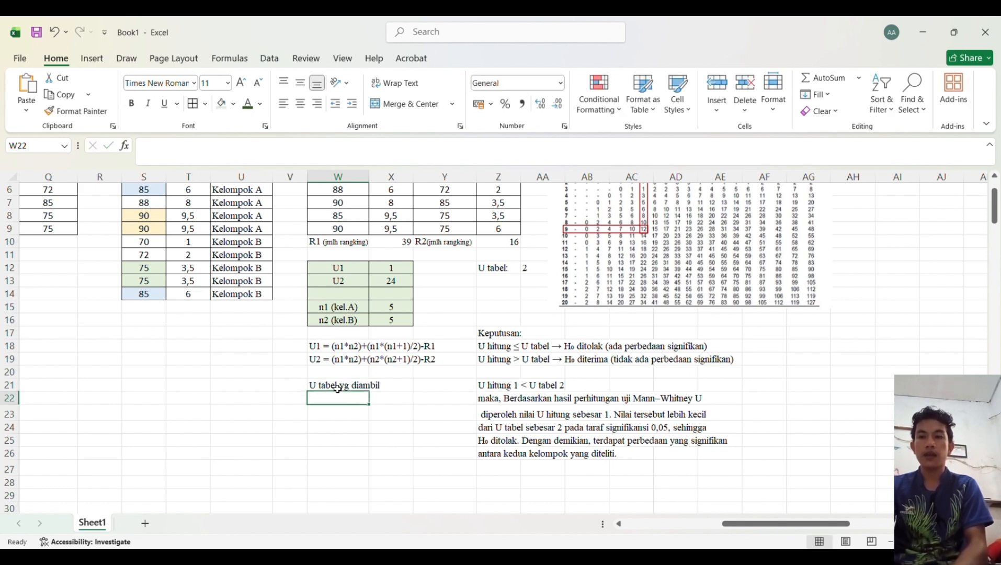
type("adalah")
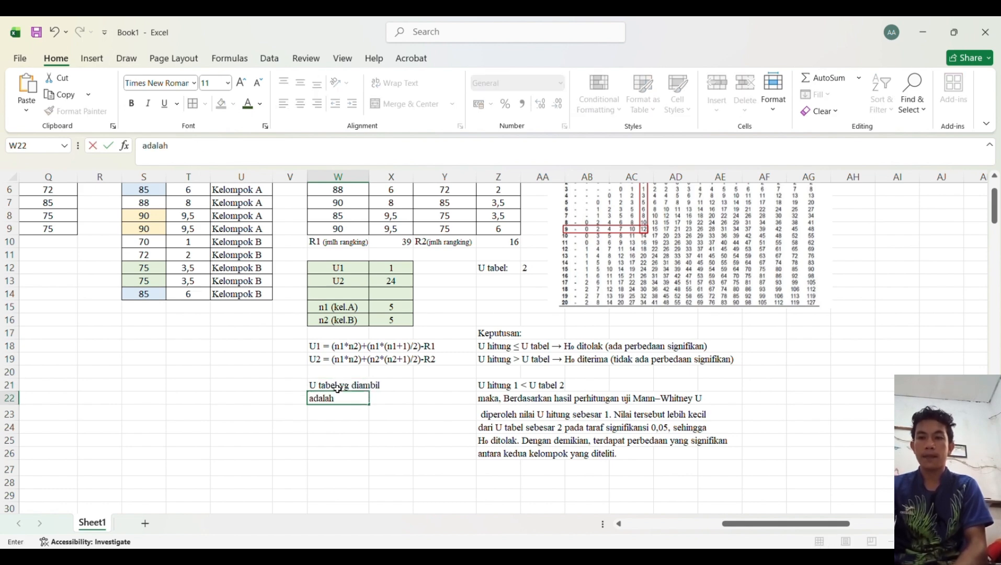
type(" yang")
type("nilainya terkecil")
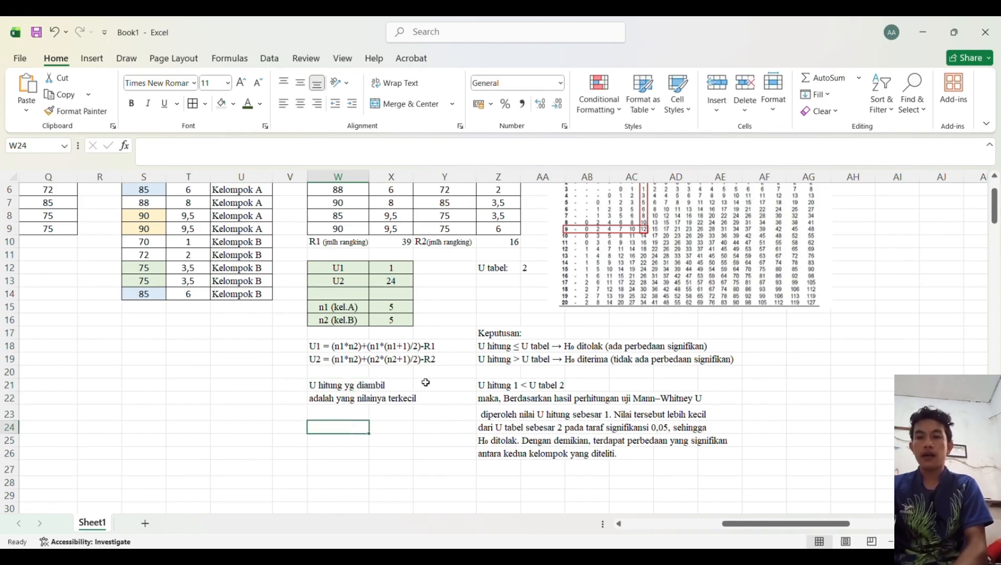
Step: Highlight the U tabel cells Z12:AA12 with a light green fill
left_click(547, 274)
left_click_drag(539, 273, 508, 273)
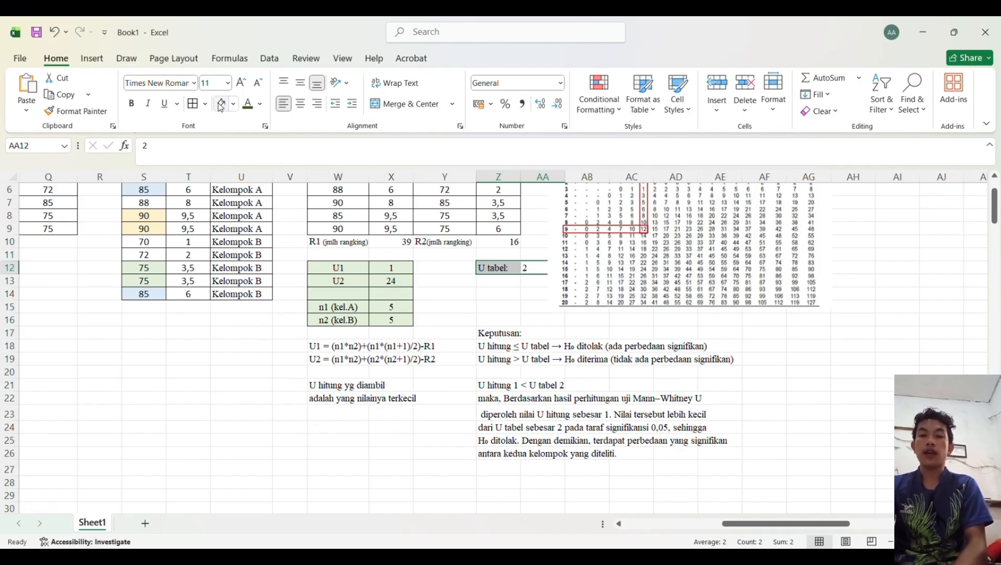
Step: Resize the critical values table picture slightly smaller from its lower-left corner
left_click(609, 281)
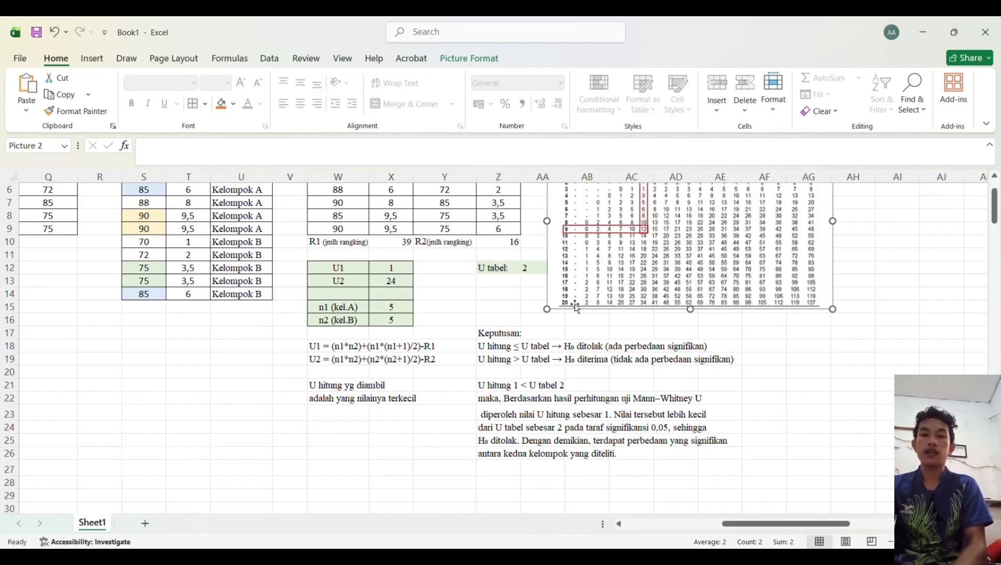
left_click_drag(546, 309, 578, 305)
left_click(537, 307)
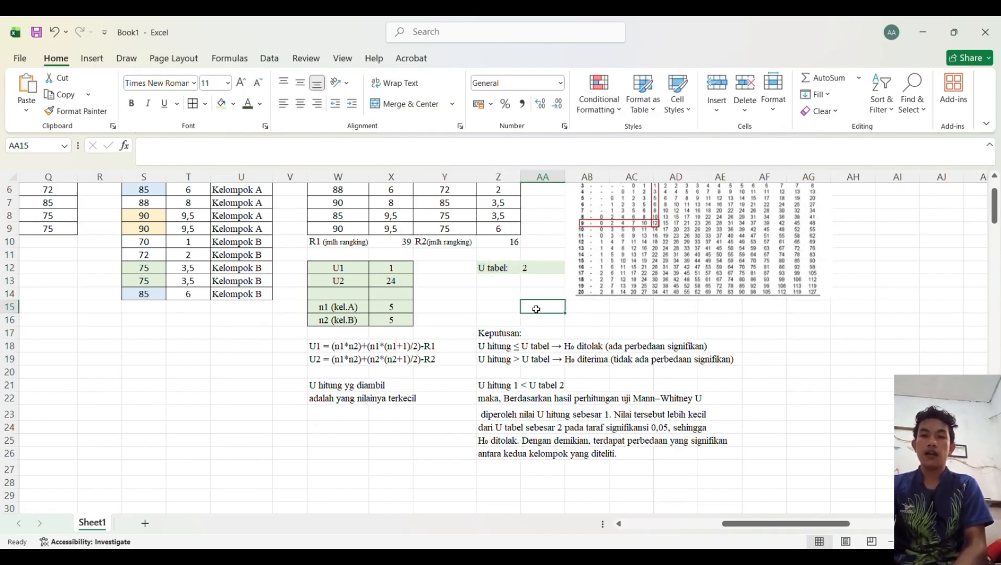
Step: Highlight the comparison cells Z21:AA21 with a light green fill
scroll(534, 308, "down", 2)
left_click(488, 309)
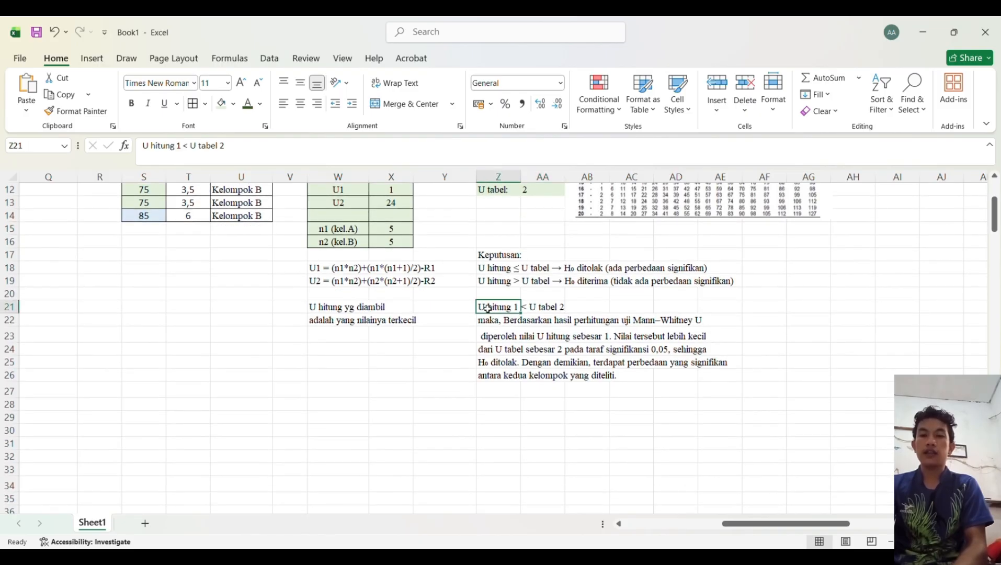
left_click_drag(491, 307, 554, 308)
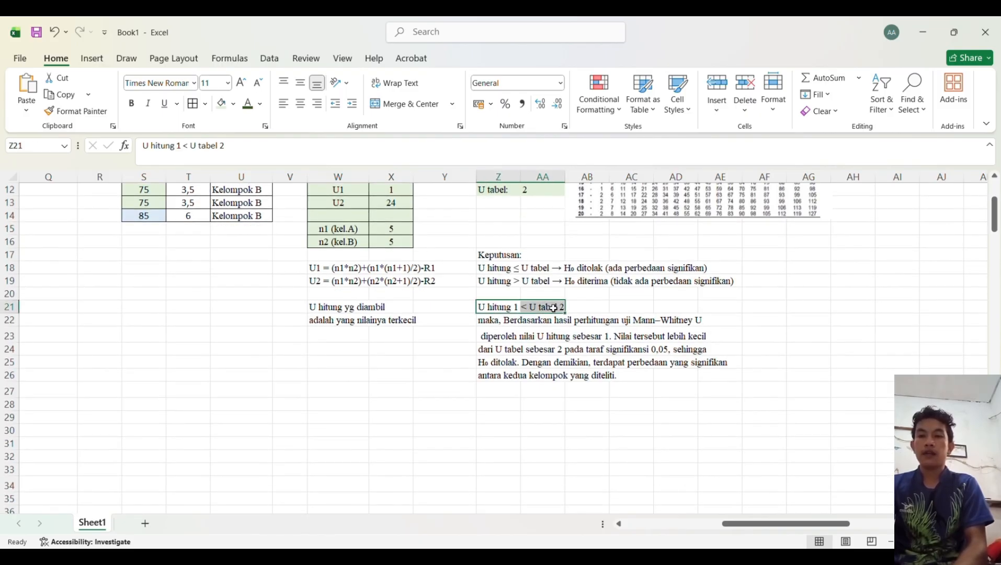
left_click(221, 107)
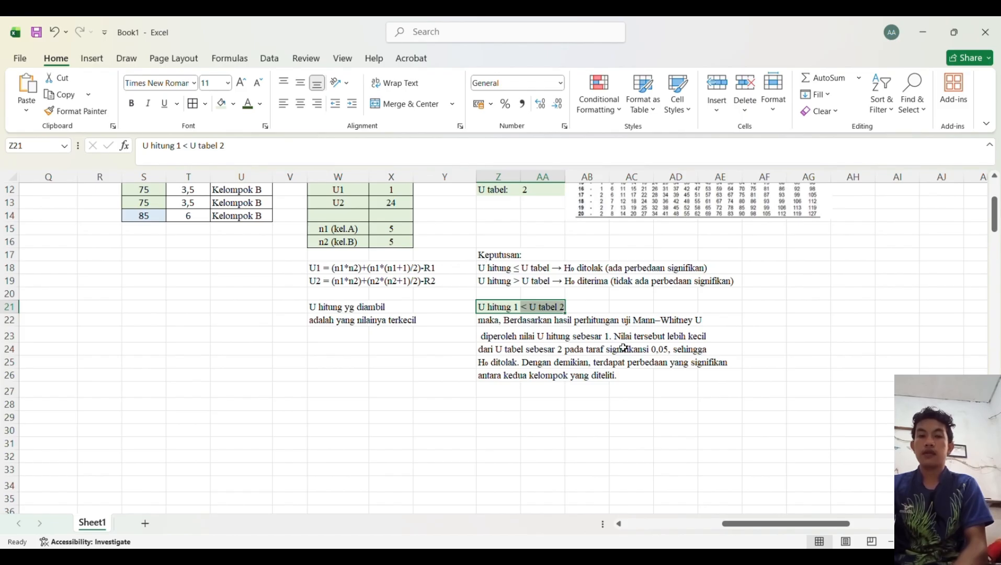
Step: Emphasize "H₀ ditolak." in the conclusion paragraph as bold, underlined green text
left_click(553, 349)
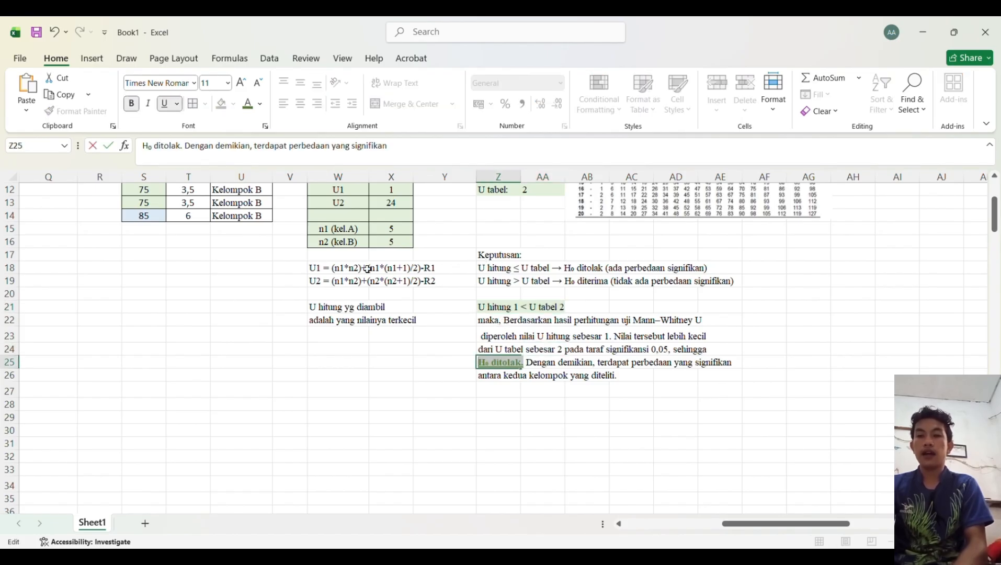
left_click(398, 332)
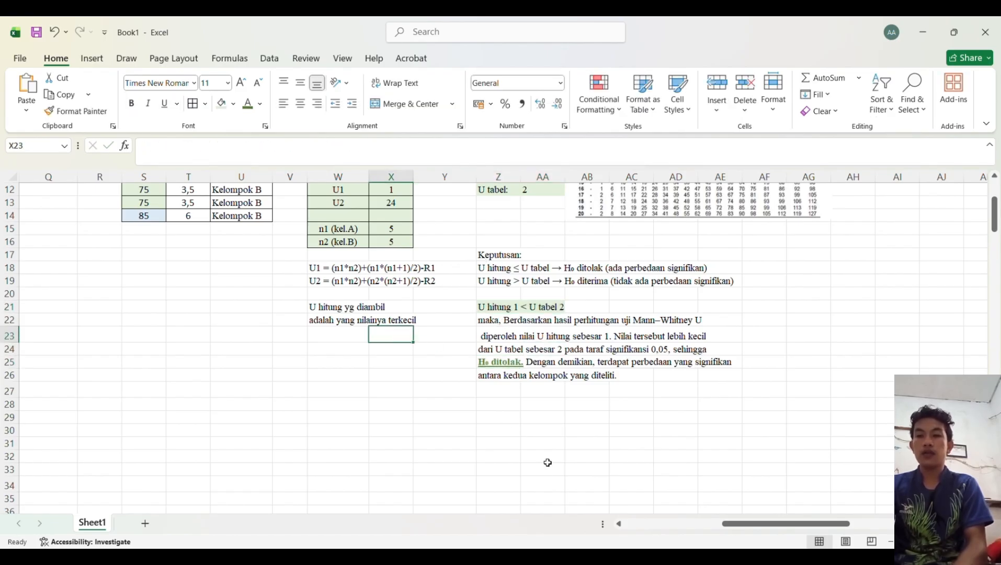
left_click(547, 460)
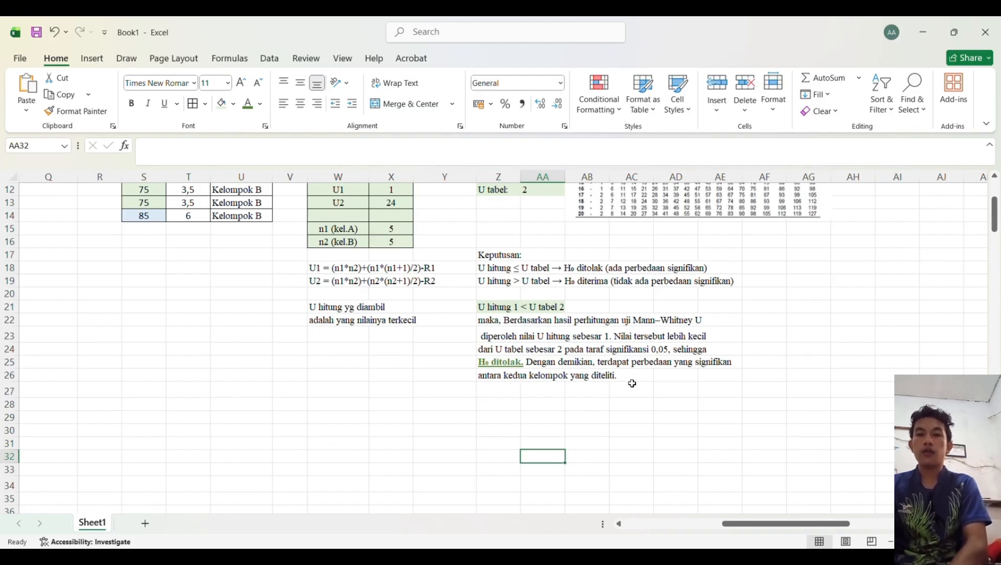
Step: Review the completed Mann–Whitney worksheet, from the ranking tables to the conclusion and the theory notes
left_click(616, 393)
scroll(569, 391, "up", 4)
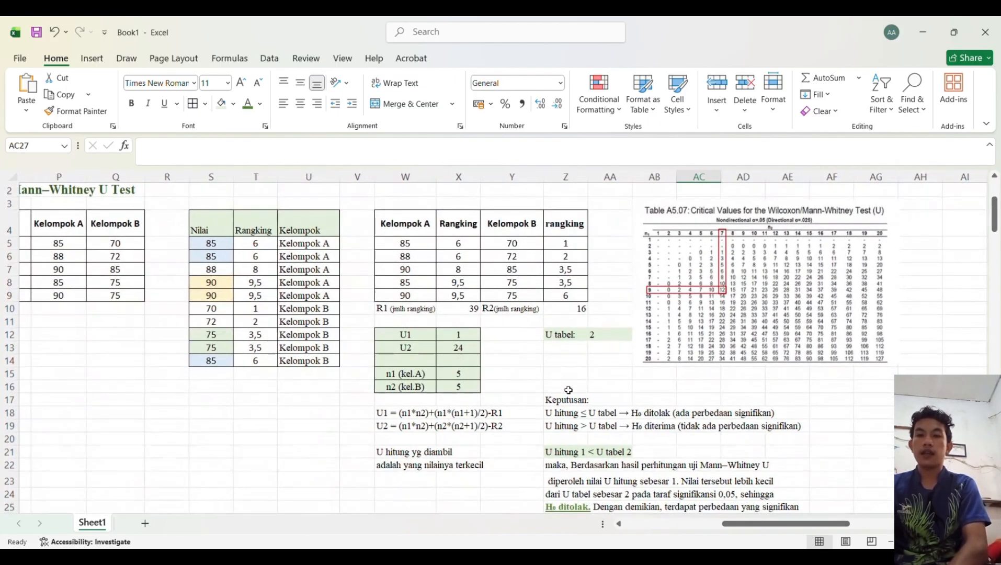
scroll(569, 391, "down", 2)
left_click(790, 444)
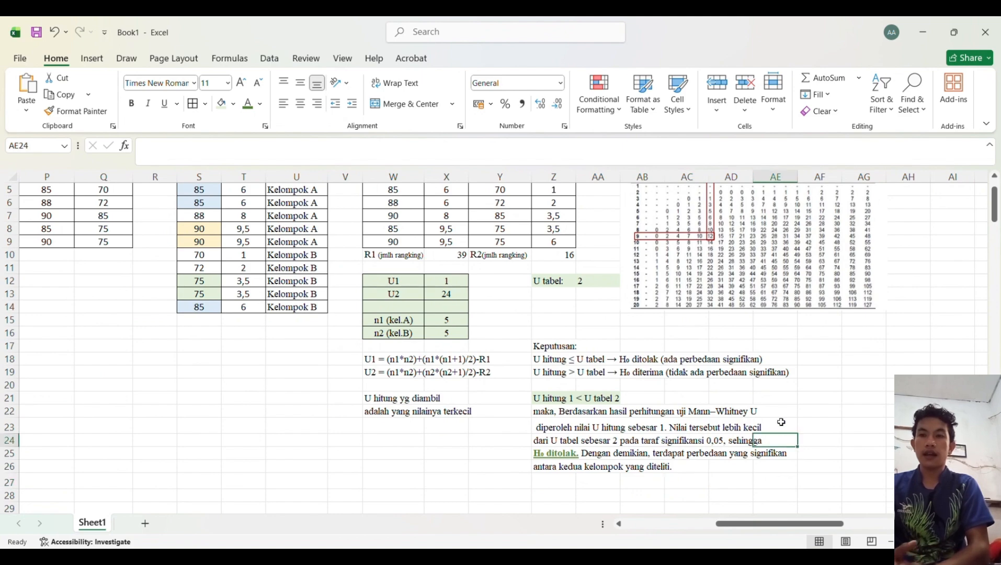
scroll(782, 422, "down", 2)
scroll(782, 422, "right", 1)
left_click(793, 420)
scroll(610, 418, "up", 3)
scroll(610, 417, "left", 1)
scroll(610, 417, "up", 1)
scroll(610, 418, "left", 6)
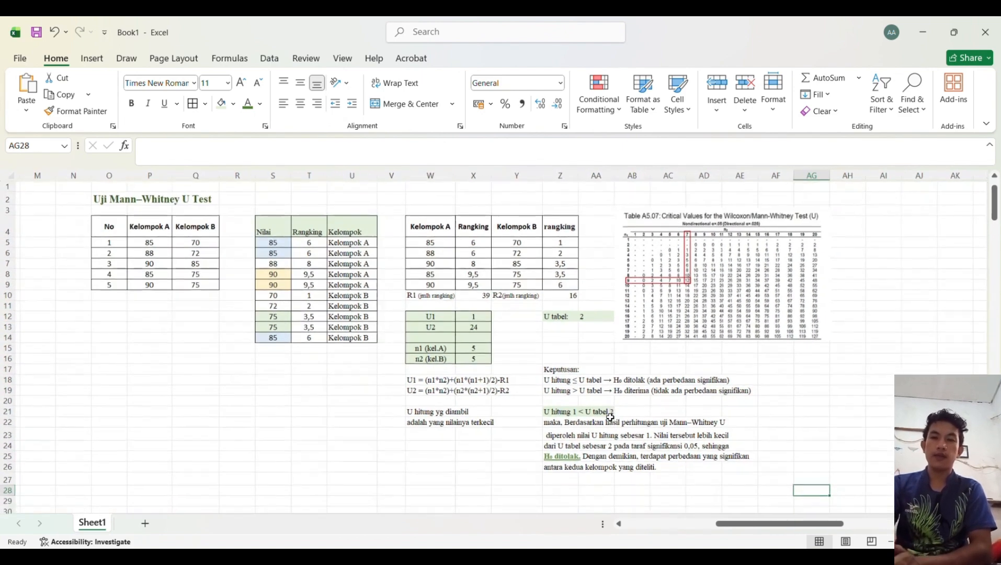
scroll(609, 416, "down", 3)
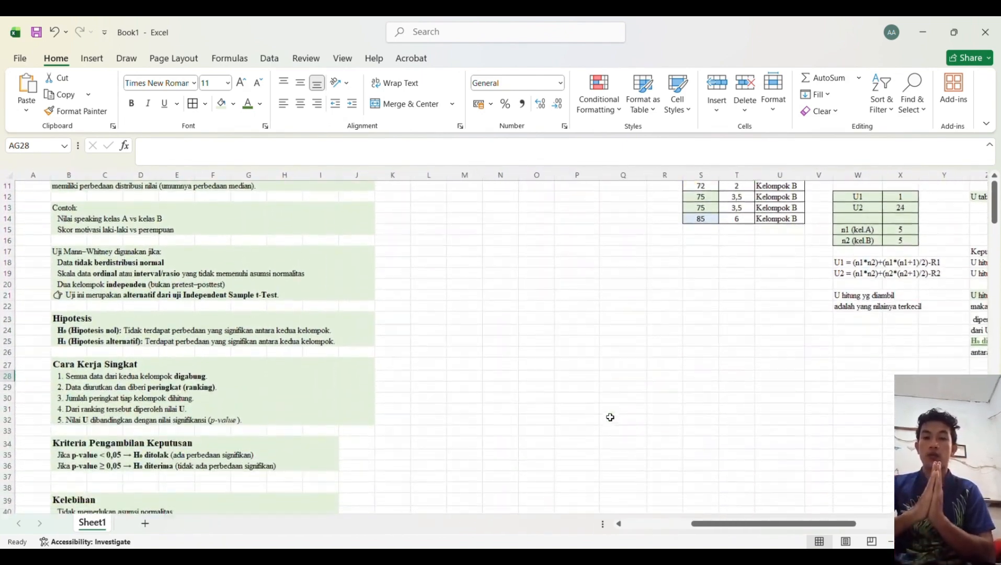
scroll(609, 416, "up", 3)
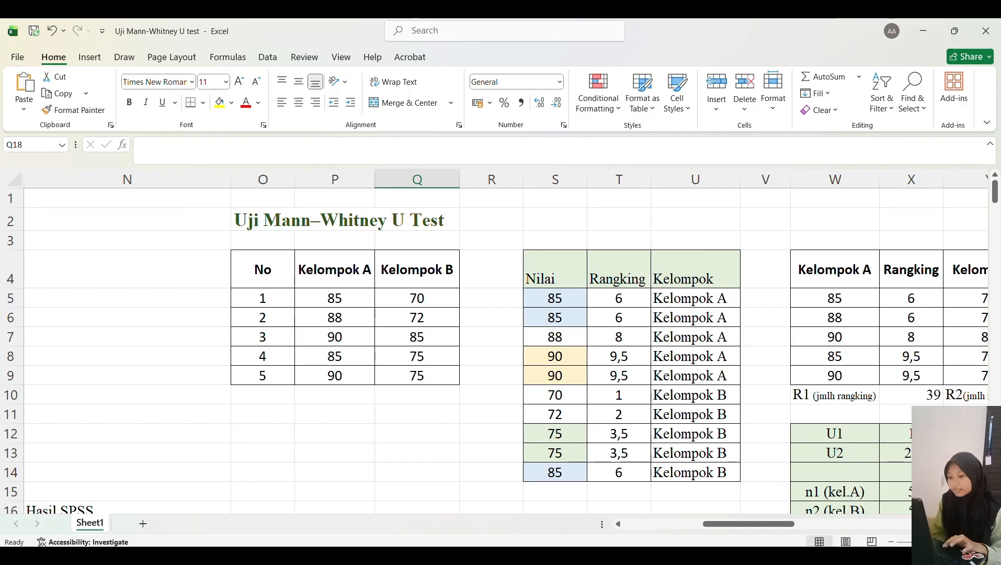
Step: Switch to the SPSS Data Editor and, in Variable View, create two variables named Nilai and Kelompok
left_click(601, 556)
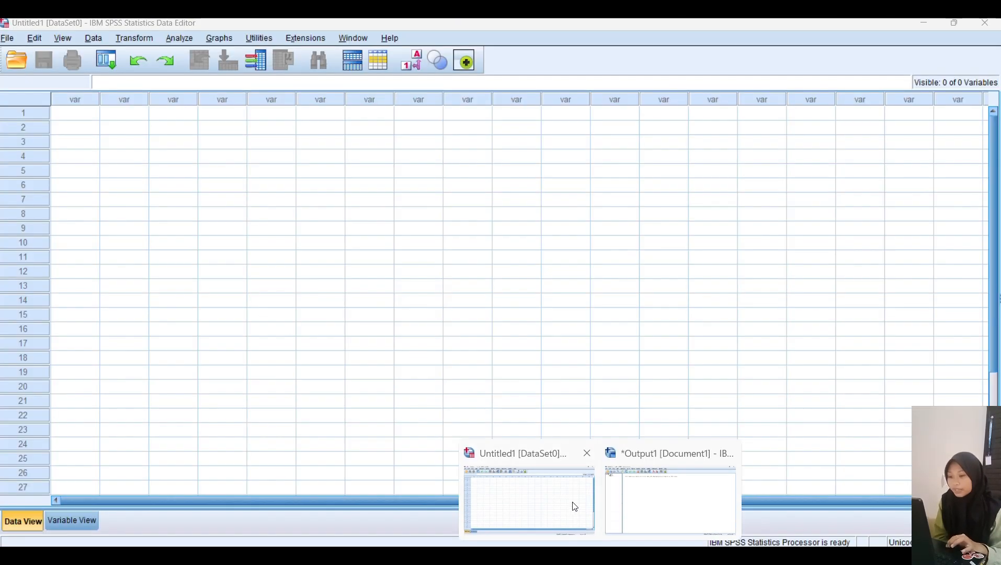
left_click(575, 505)
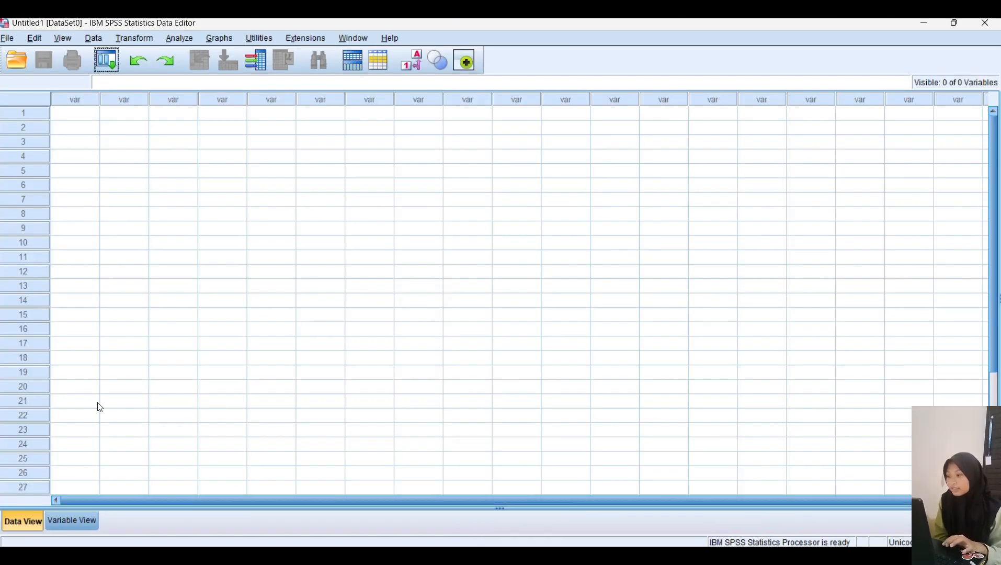
left_click(80, 524)
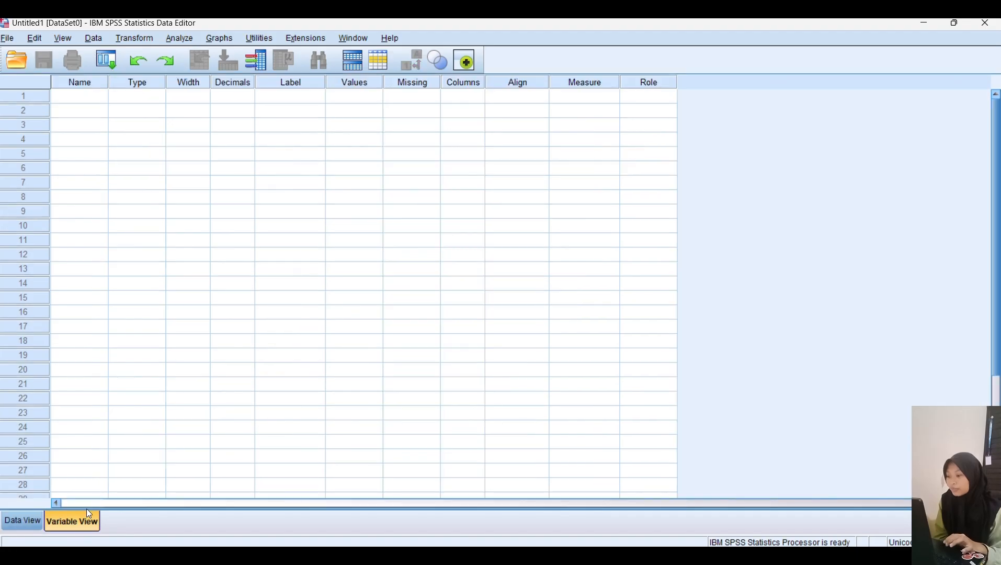
left_click(93, 93)
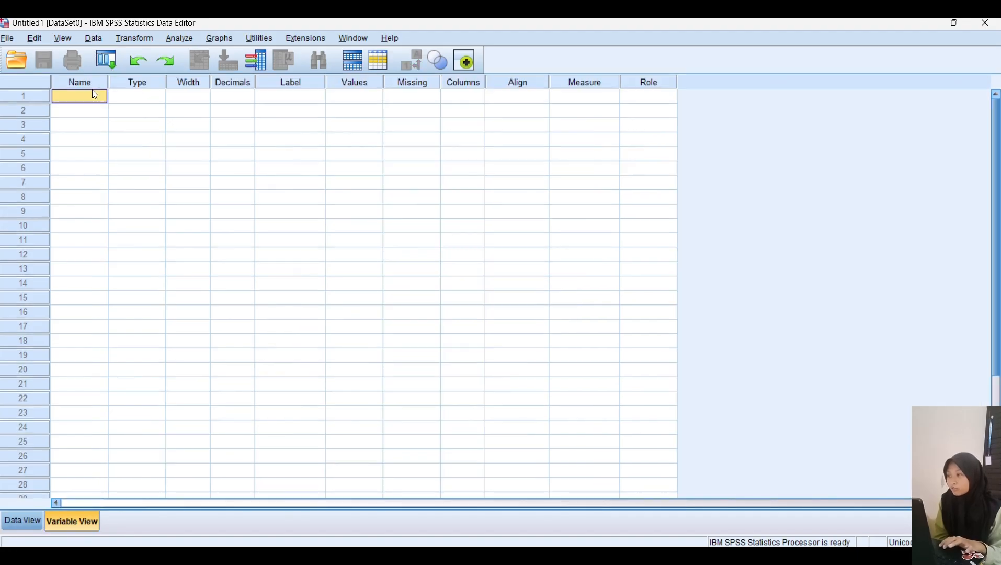
type("nila")
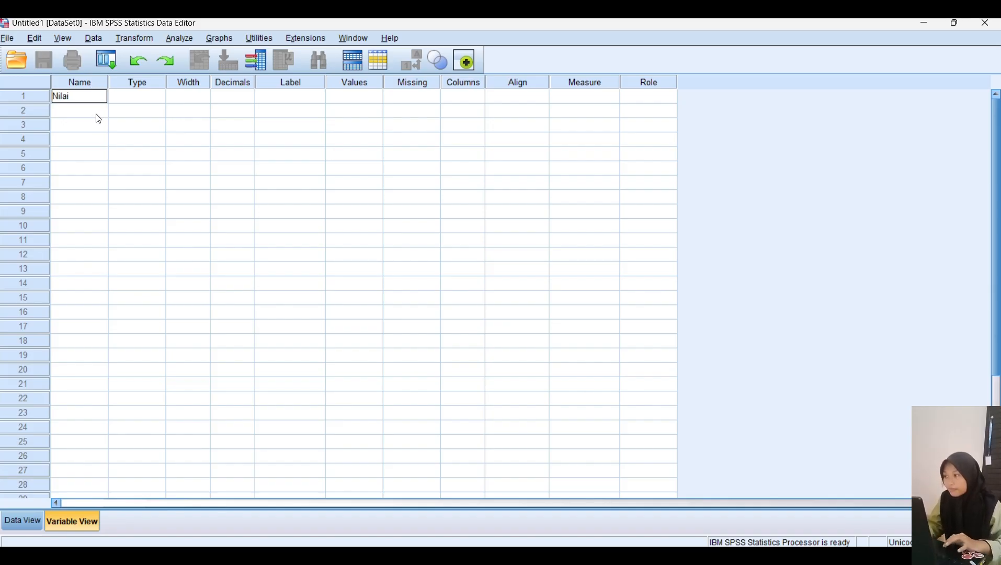
left_click(97, 111)
type("Kelompok")
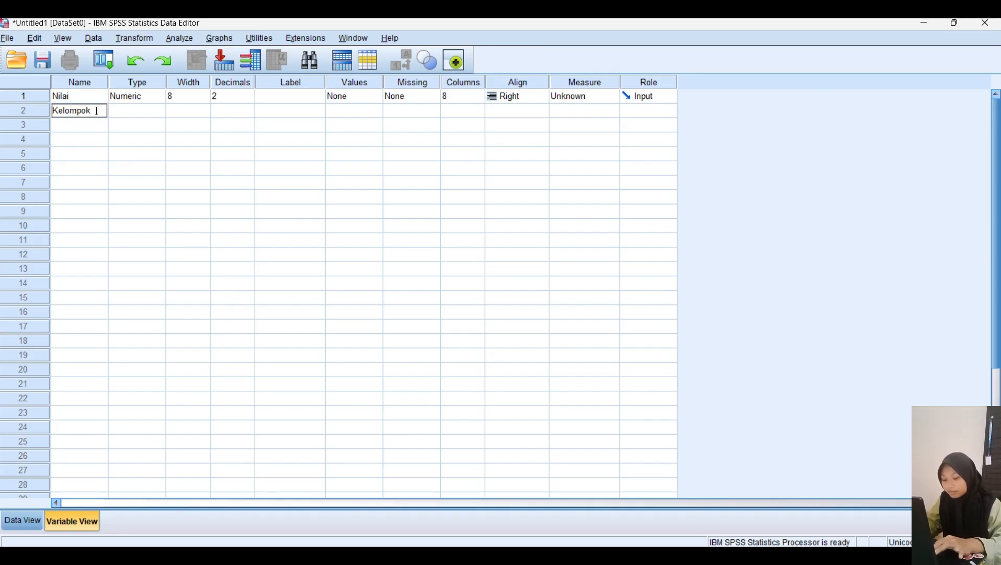
Step: Give the variables the labels Nilai and Kelompok
left_click(273, 94)
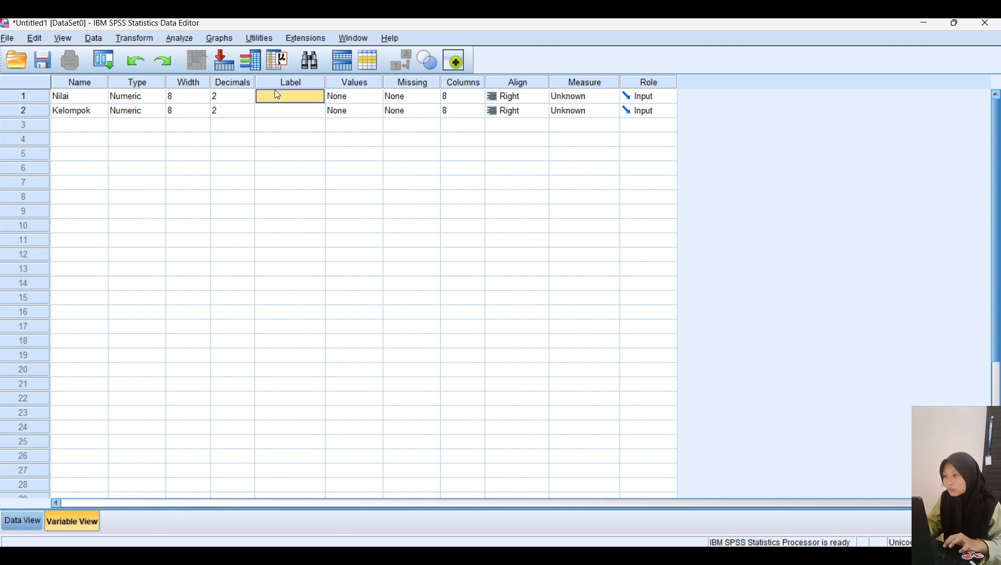
type("Nilai")
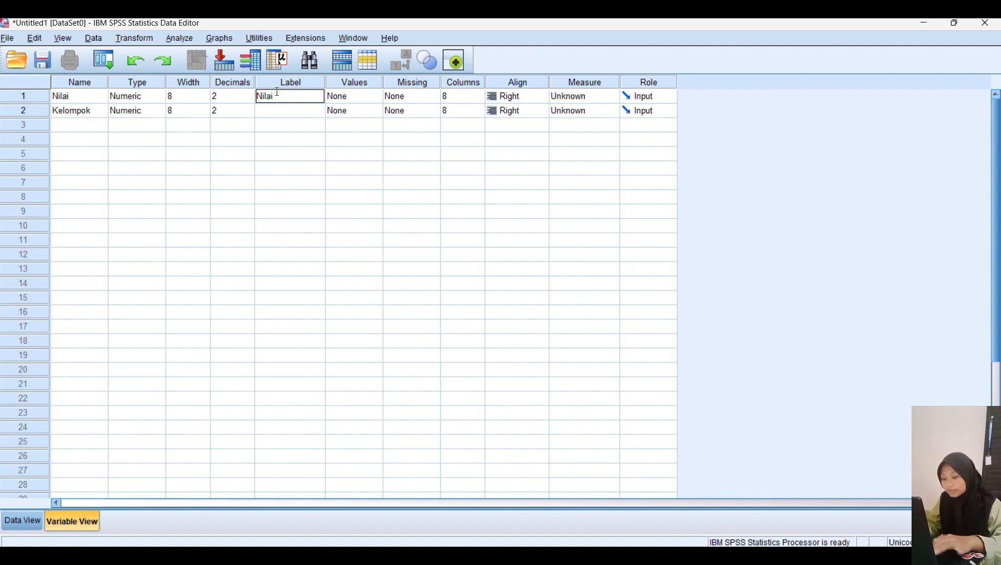
left_click(282, 111)
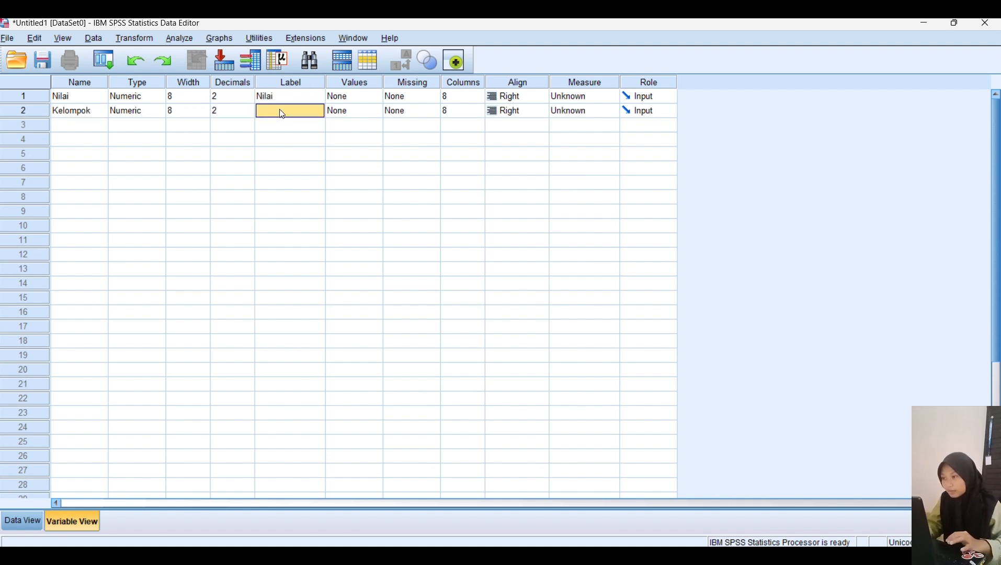
type("Kelompok")
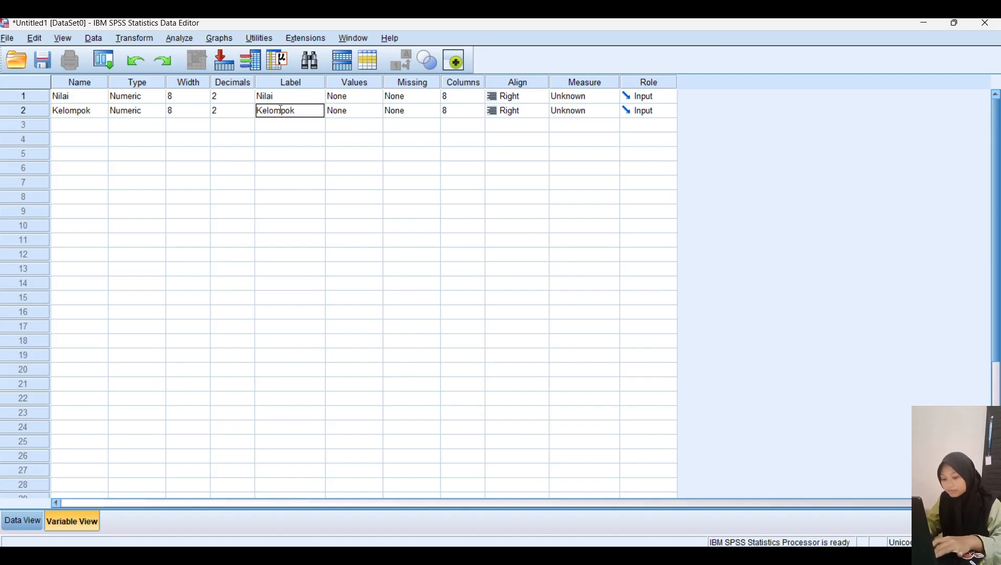
Step: Set the measurement level of both Nilai and Kelompok to Scale
left_click(567, 101)
left_click(573, 112)
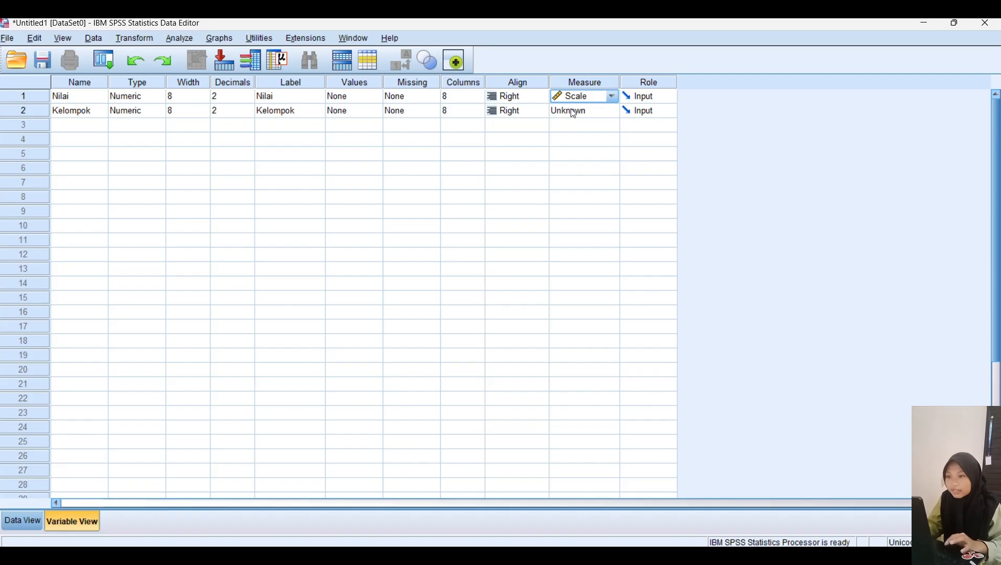
left_click(573, 112)
left_click(579, 129)
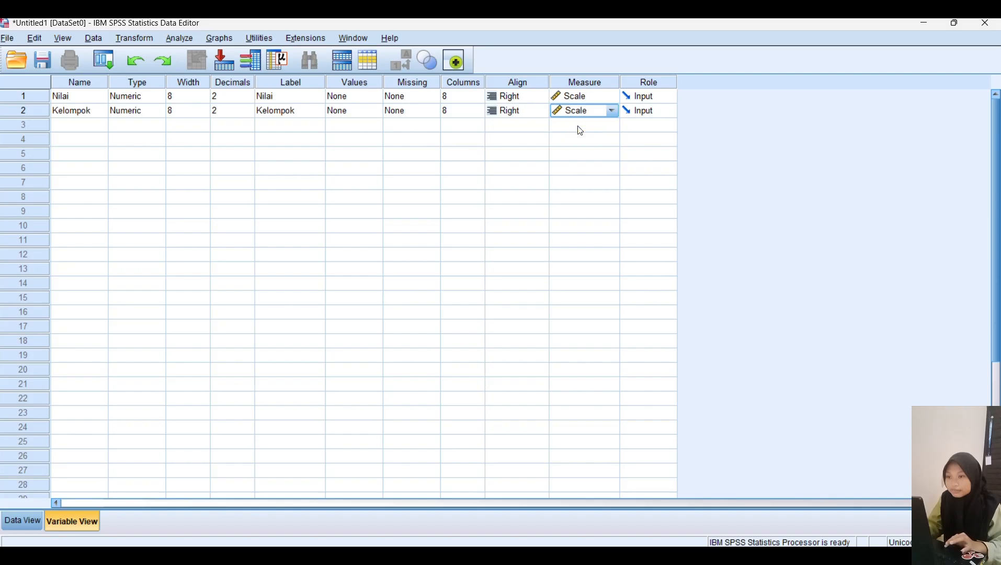
Step: Copy the Kelompok A scores P5:P9 from the Excel sheet and paste them into the Nilai column in SPSS Data View
left_click(23, 521)
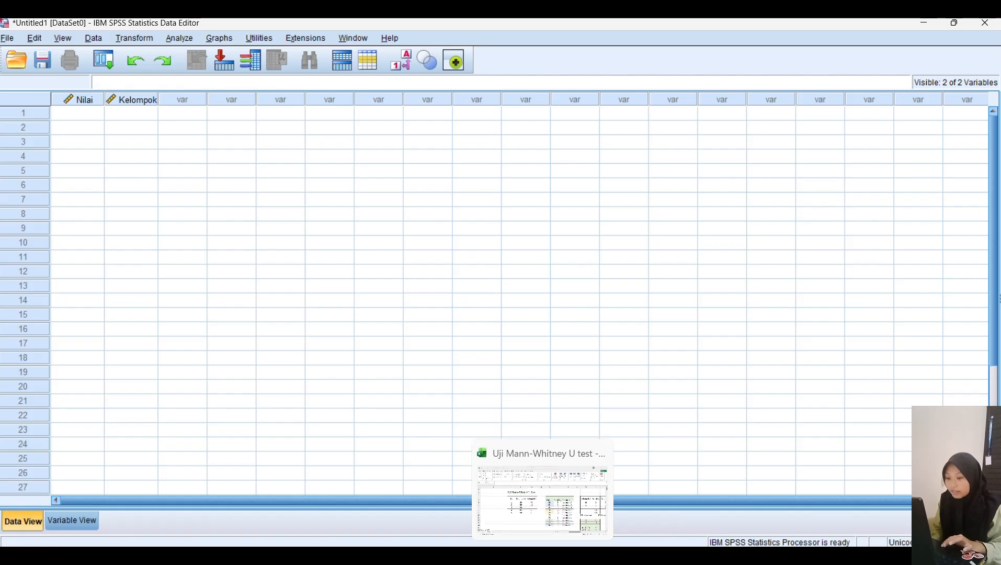
left_click(542, 556)
left_click_drag(319, 291, 329, 371)
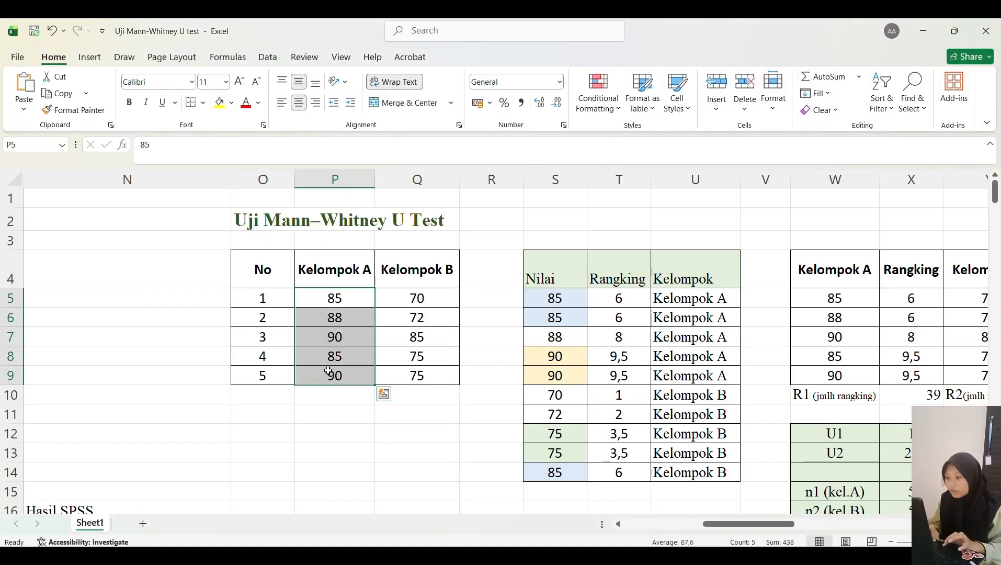
key("ctrl+c")
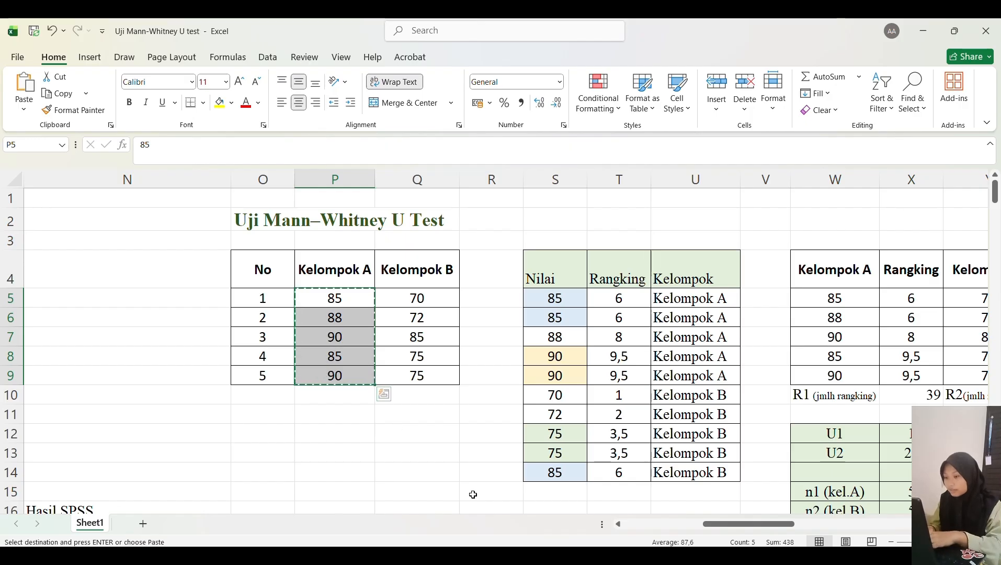
left_click(601, 557)
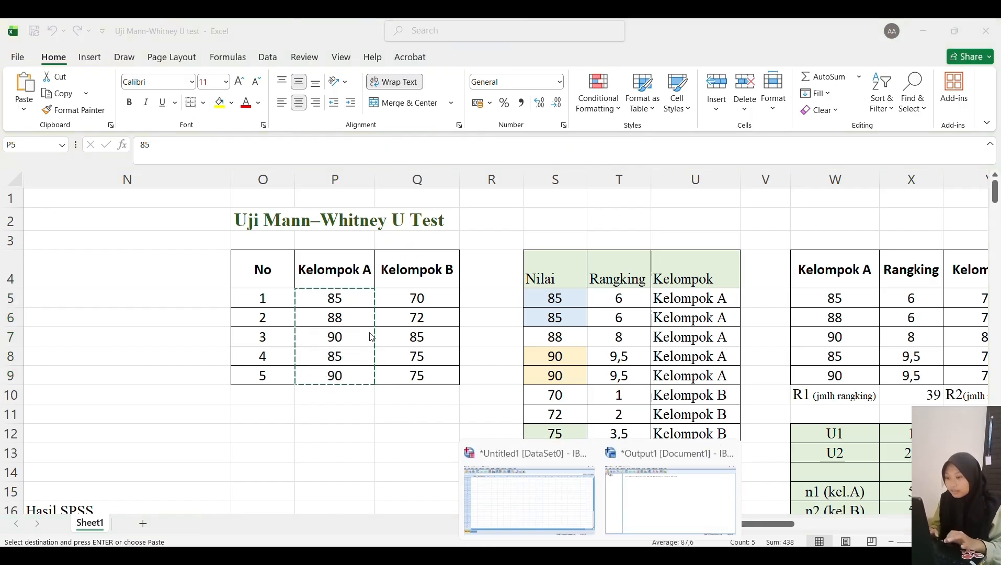
left_click(498, 502)
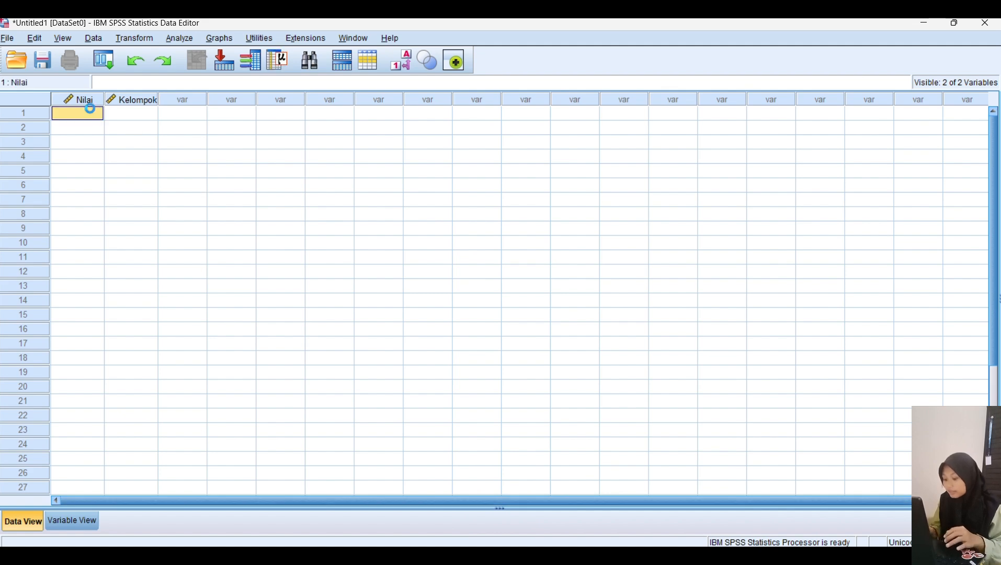
key("ctrl+v")
Step: Enter group code 1 in the Kelompok column for the five Kelompok A rows
left_click(137, 113)
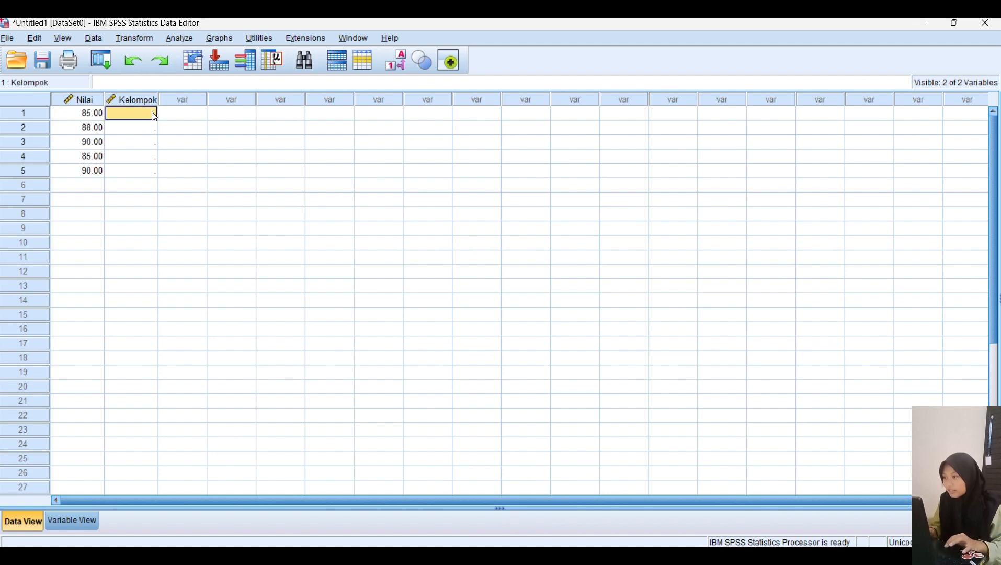
type("1")
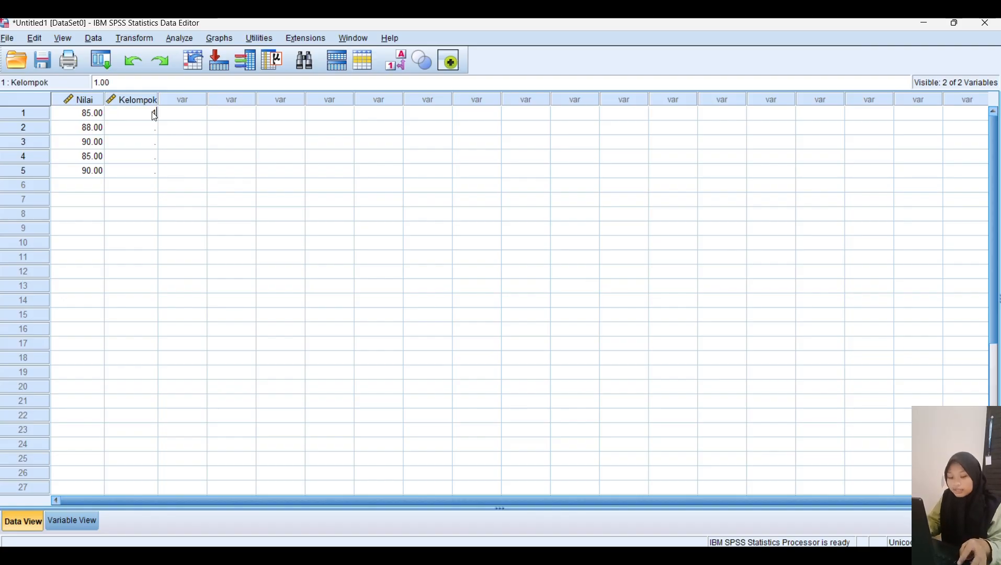
key("Return")
type("1")
key("Return")
type("1")
key("Return")
type("1")
key("Return")
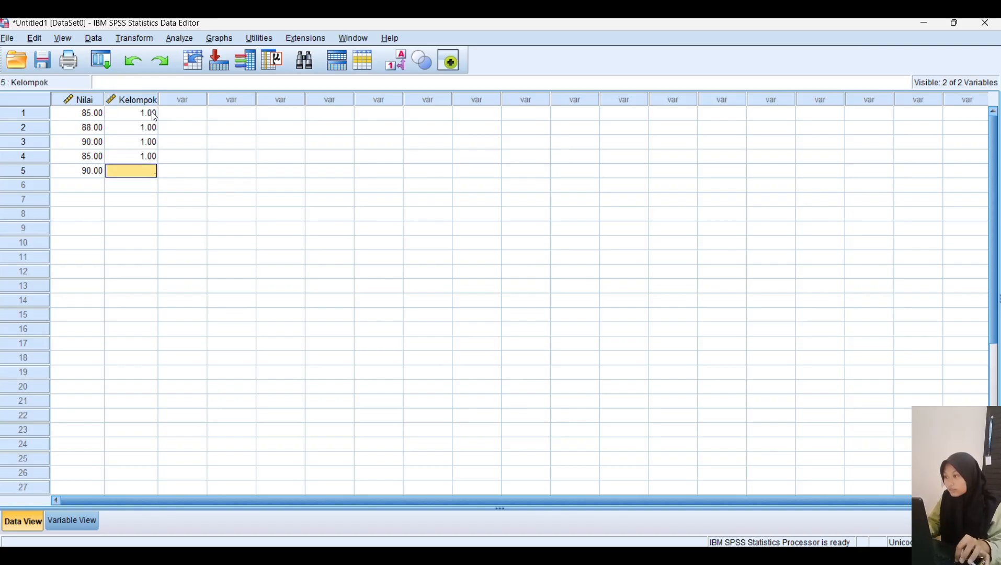
type("1")
key("Return")
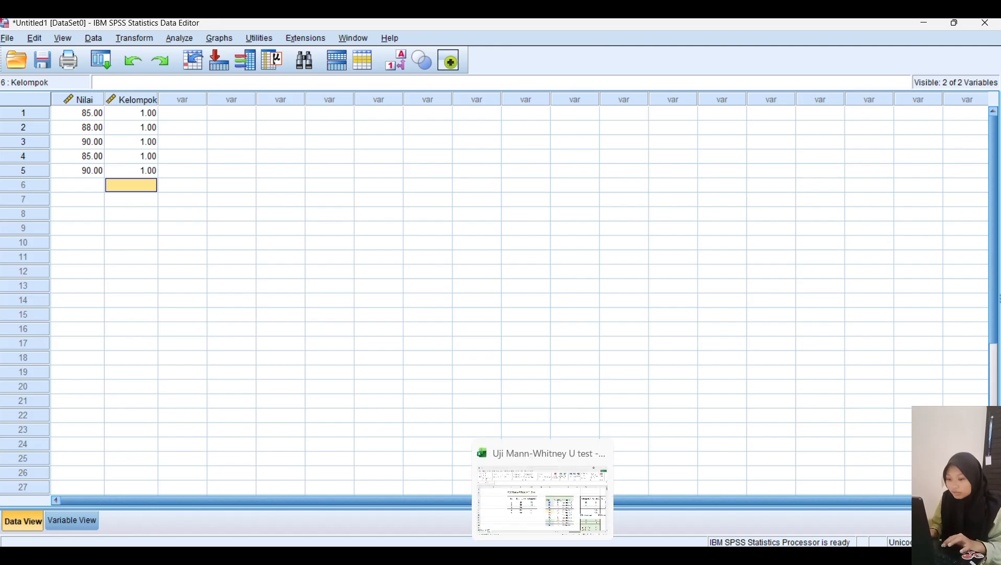
Step: Copy the Kelompok B scores Q5:Q9 from Excel and paste them into Nilai starting at row 6
left_click(543, 556)
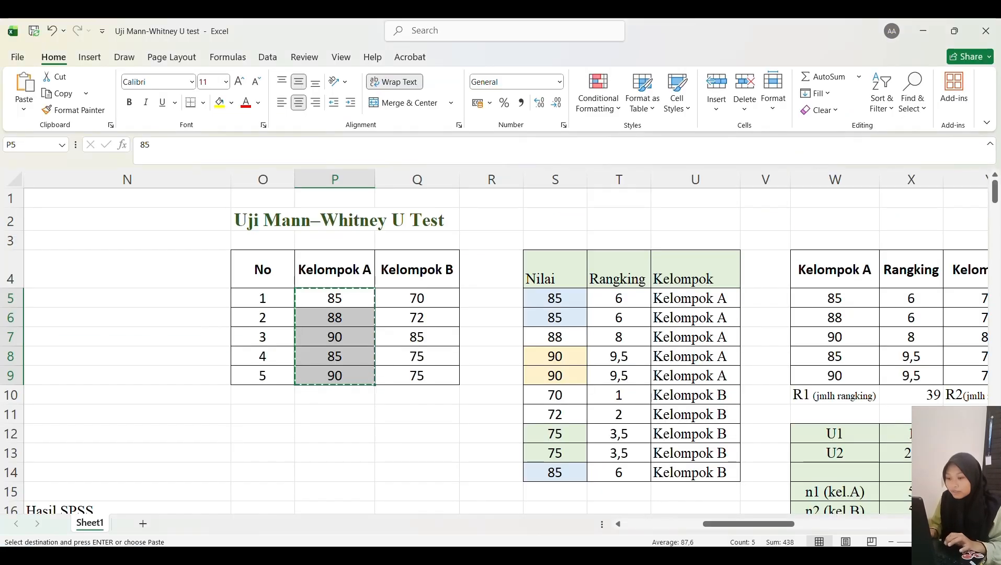
left_click(411, 297)
left_click_drag(412, 318, 431, 373)
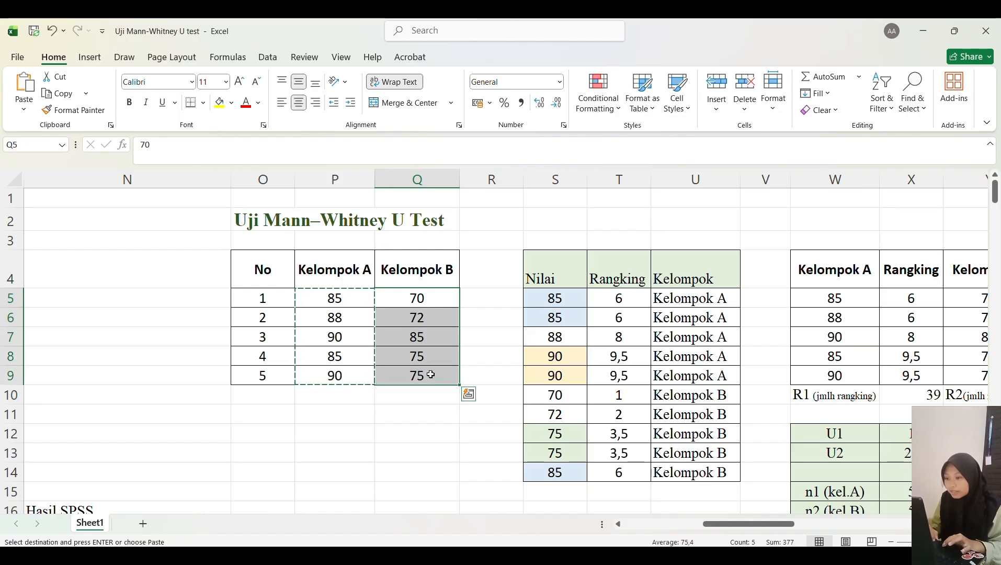
key("ctrl+c")
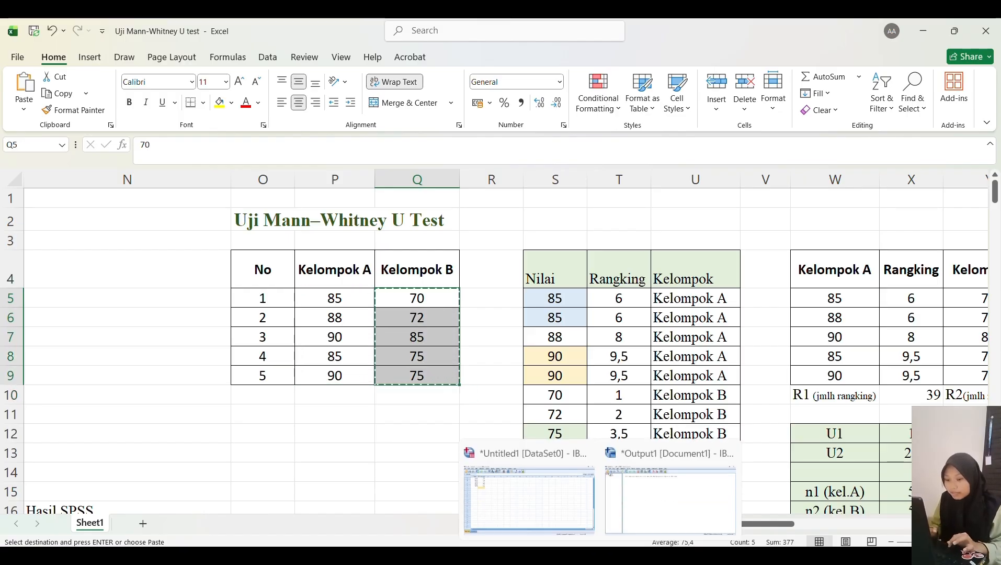
left_click(600, 556)
left_click(574, 506)
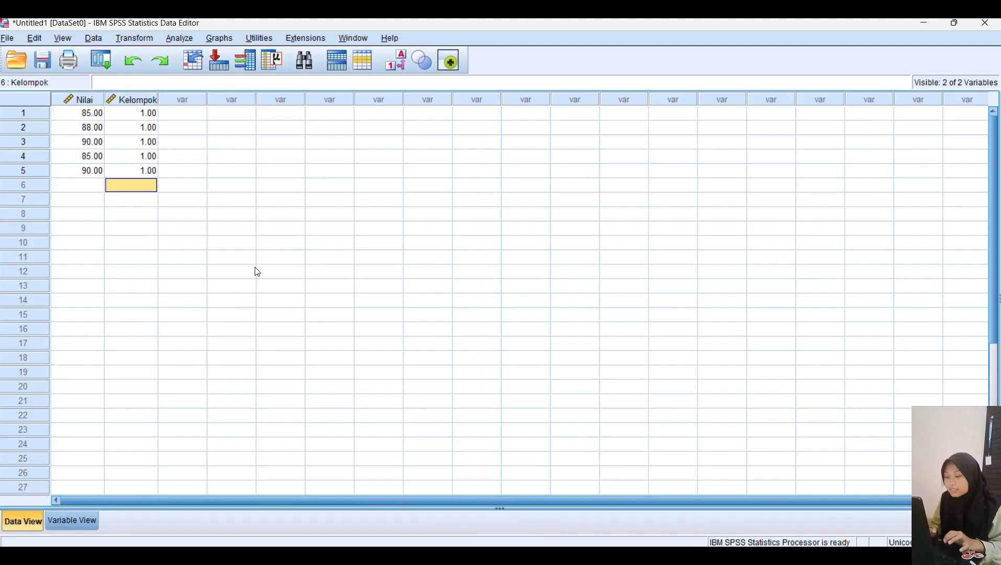
left_click(83, 190)
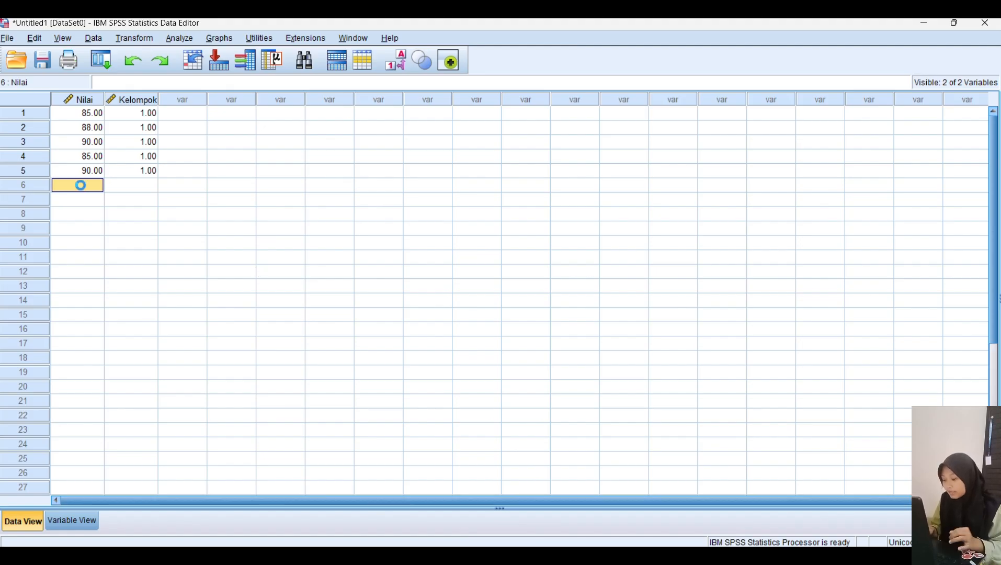
key("ctrl+v")
Step: Enter group code 2 in the Kelompok column for the five Kelompok B rows 6 to 10
left_click(134, 191)
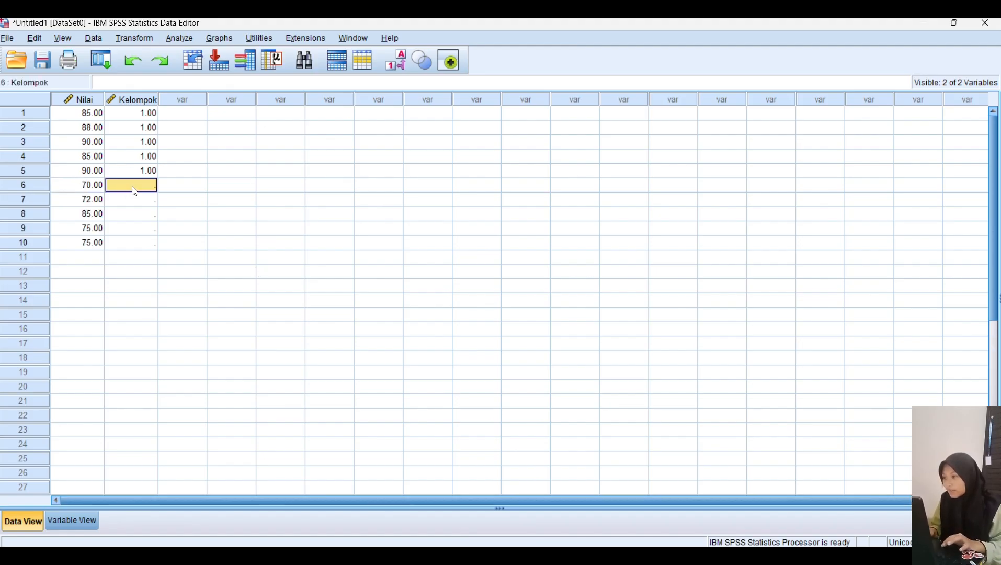
type("2")
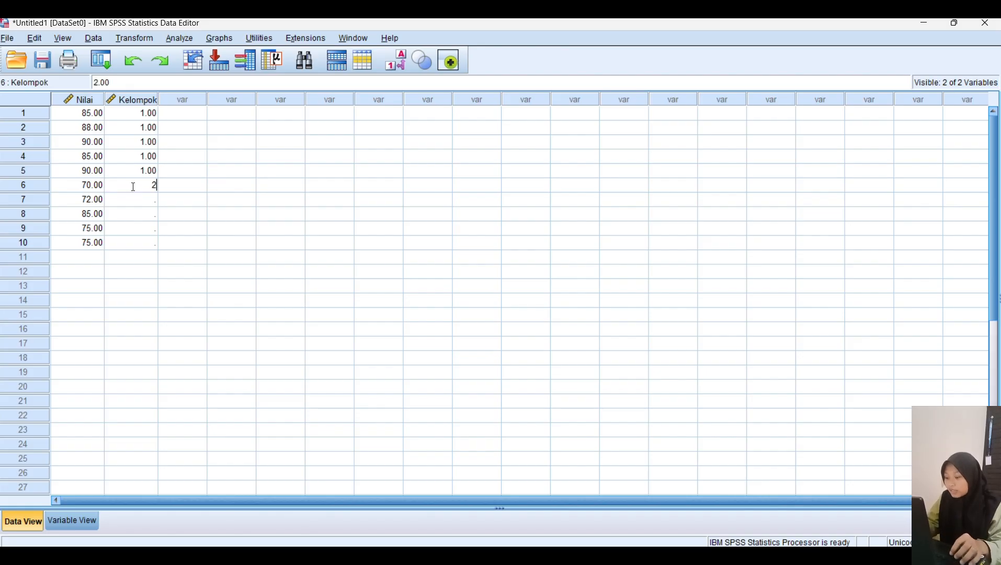
key("Return")
type("2")
key("Return")
type("2")
key("Return")
type("2")
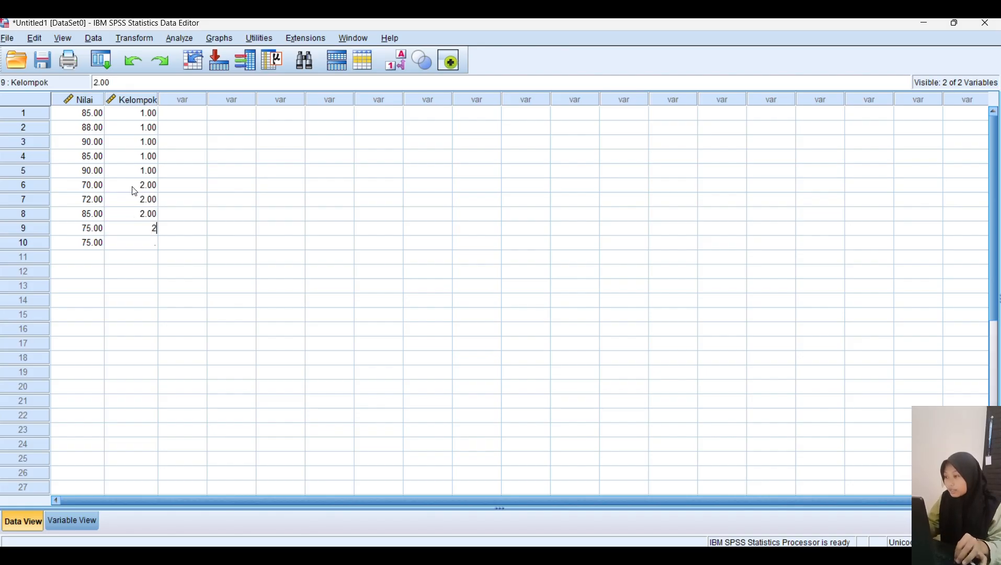
key("Return")
key("Return")
key("Up")
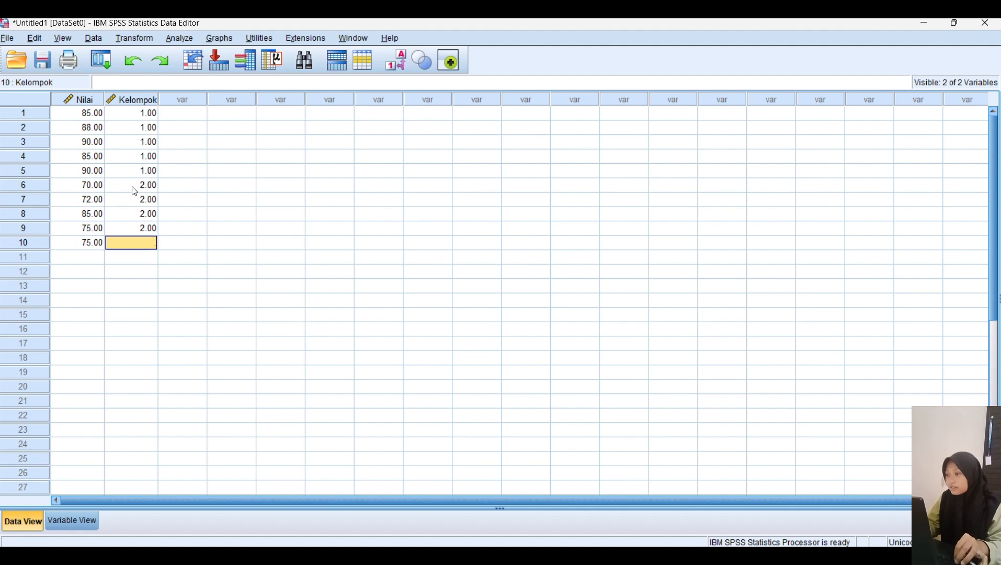
type("2")
key("Return")
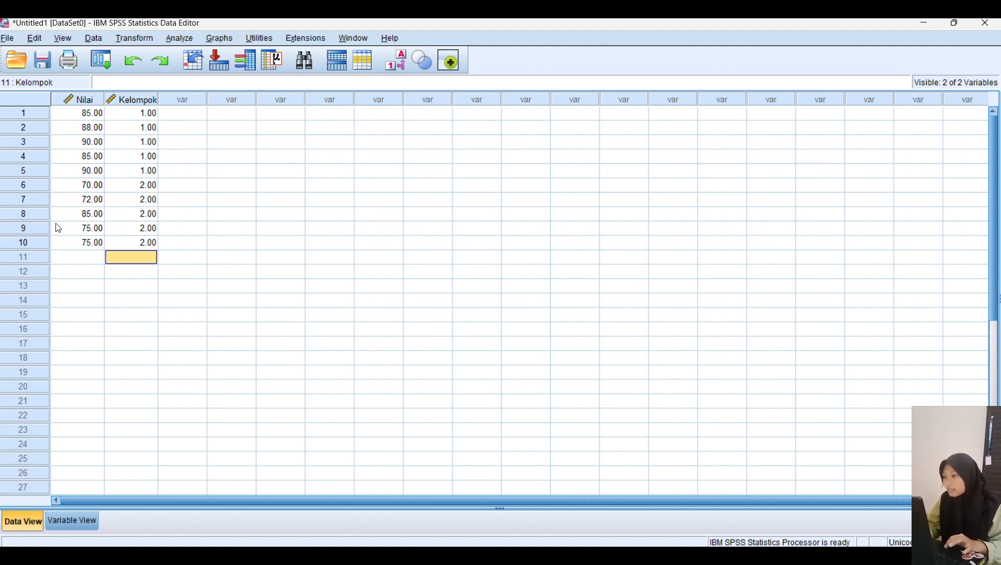
Step: Open the legacy 2 Independent Samples nonparametric test and move Nilai into the test variable list
left_click(212, 217)
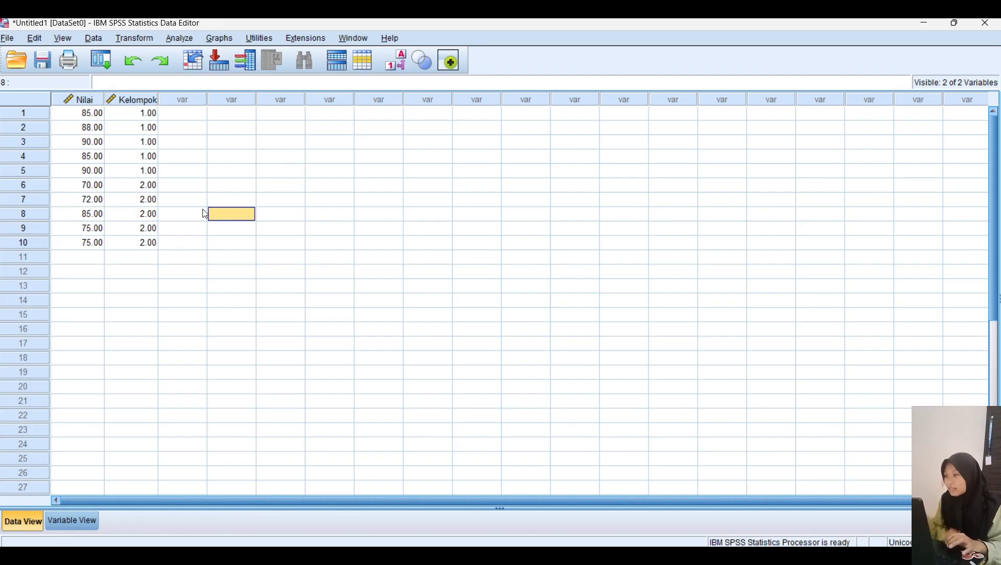
left_click(185, 39)
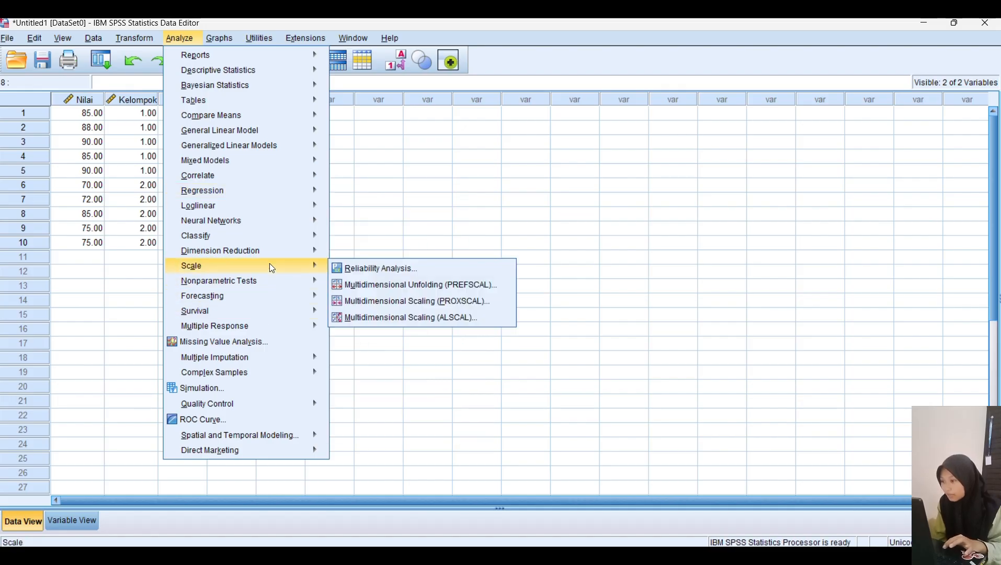
mouse_move(270, 279)
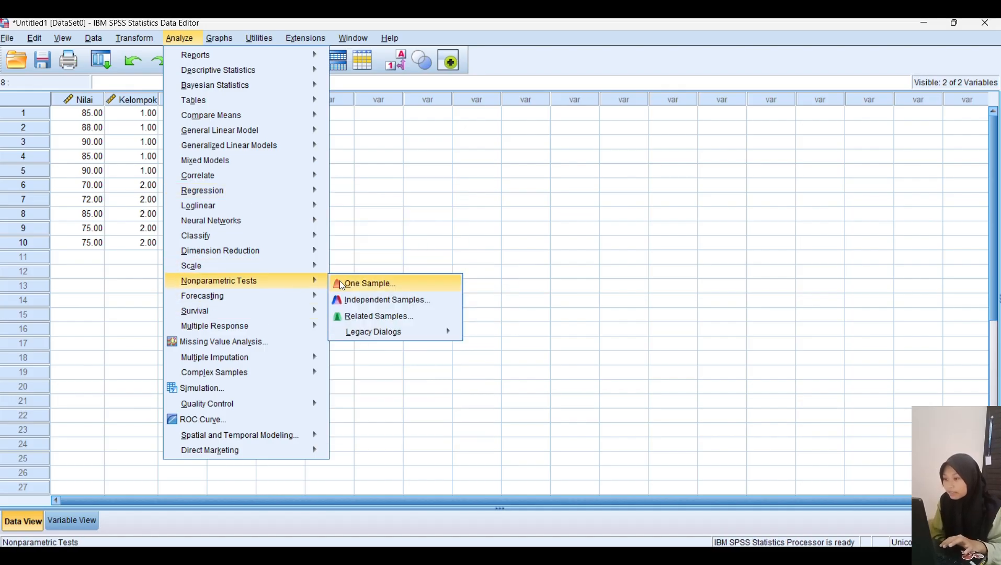
mouse_move(372, 331)
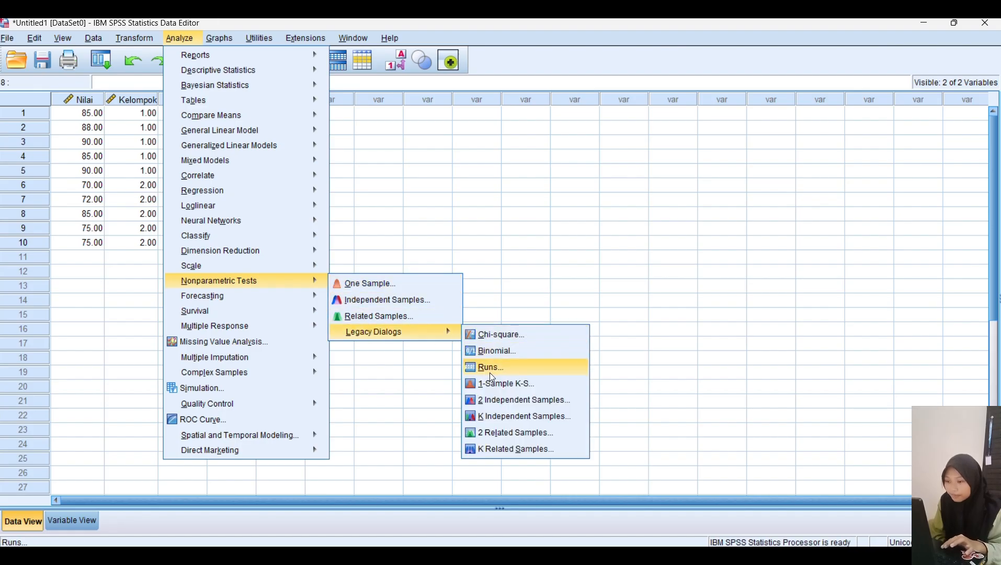
left_click(491, 401)
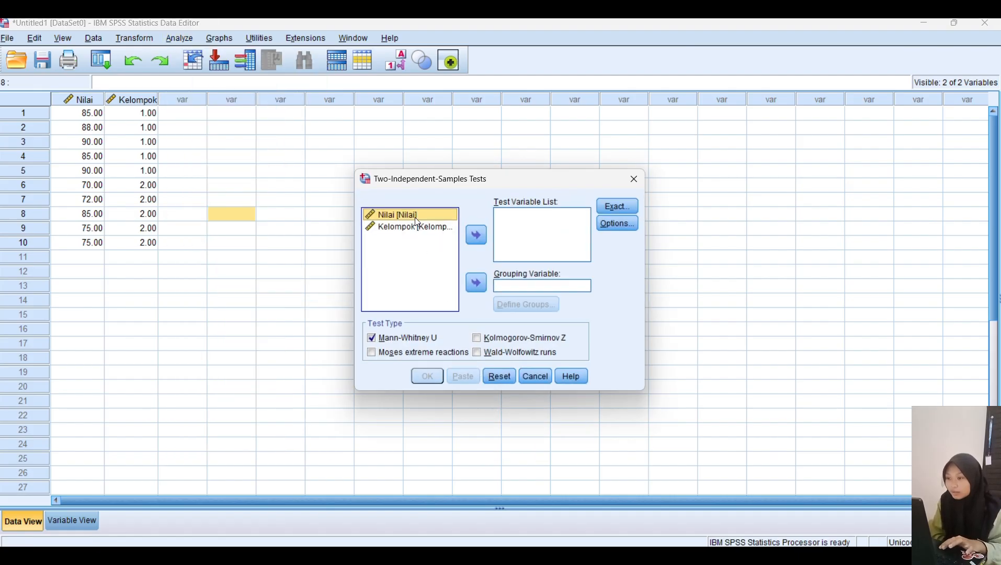
left_click(481, 233)
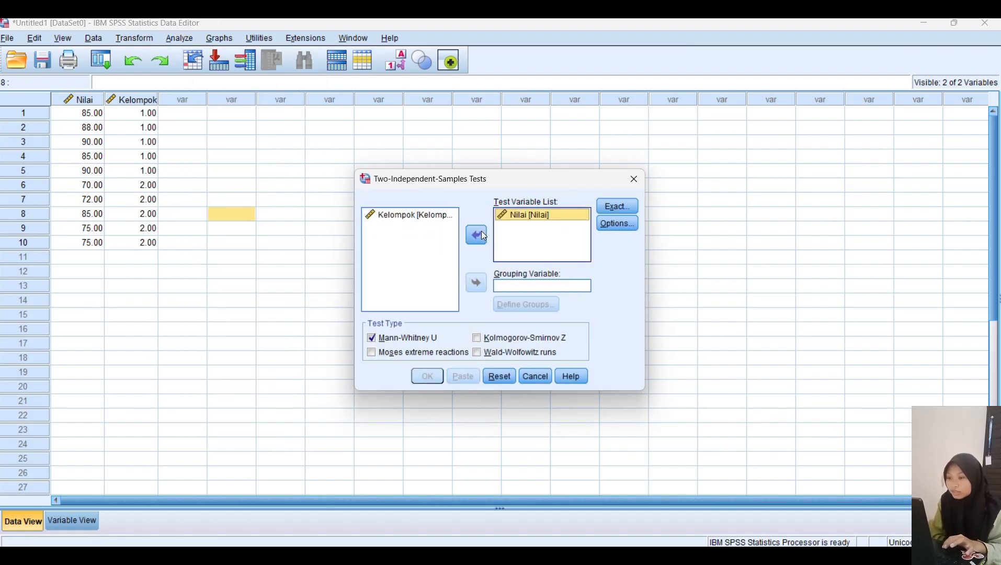
Step: Set Kelompok as the grouping variable with groups 1 and 2, then run the Mann-Whitney U test
left_click(433, 215)
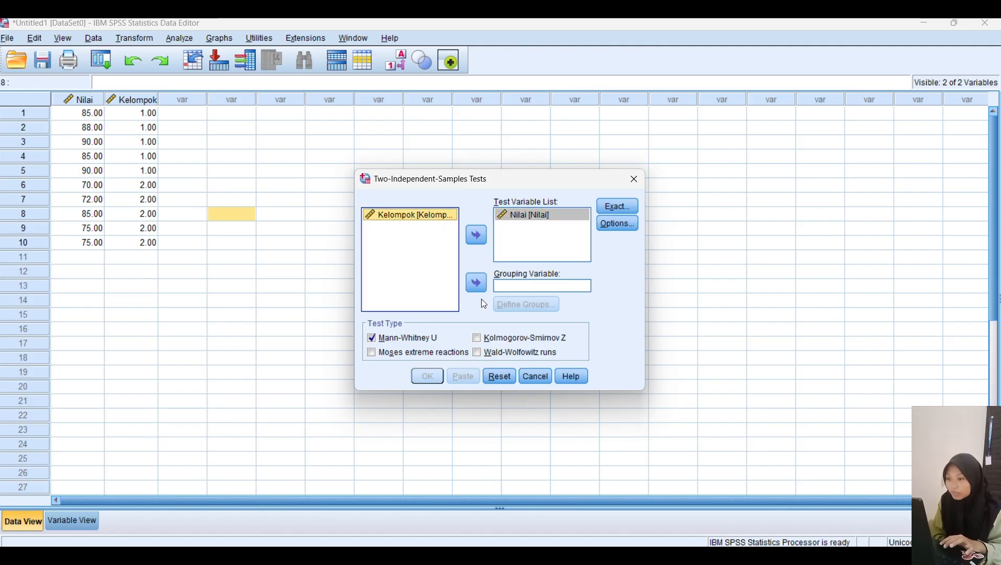
left_click(477, 284)
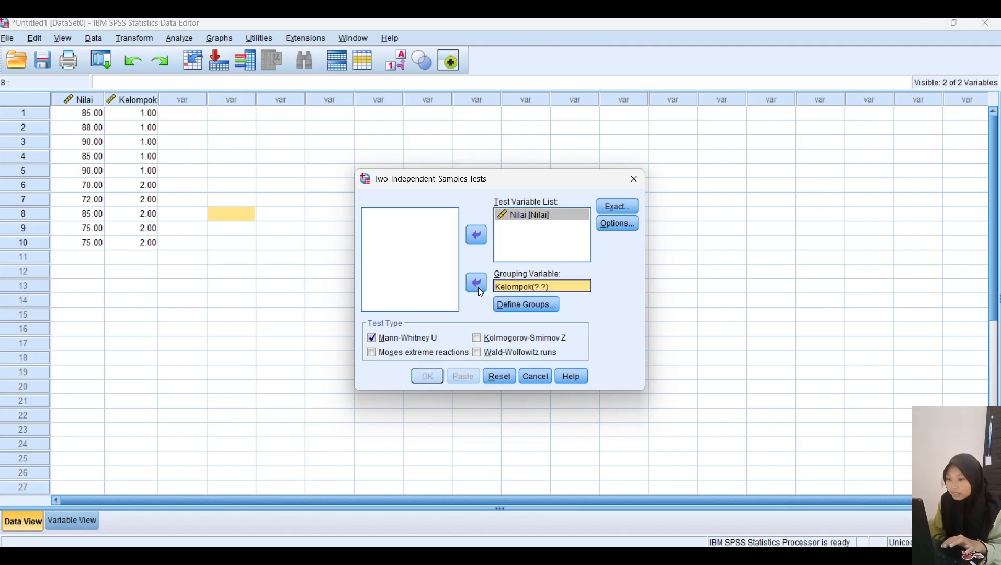
left_click(528, 307)
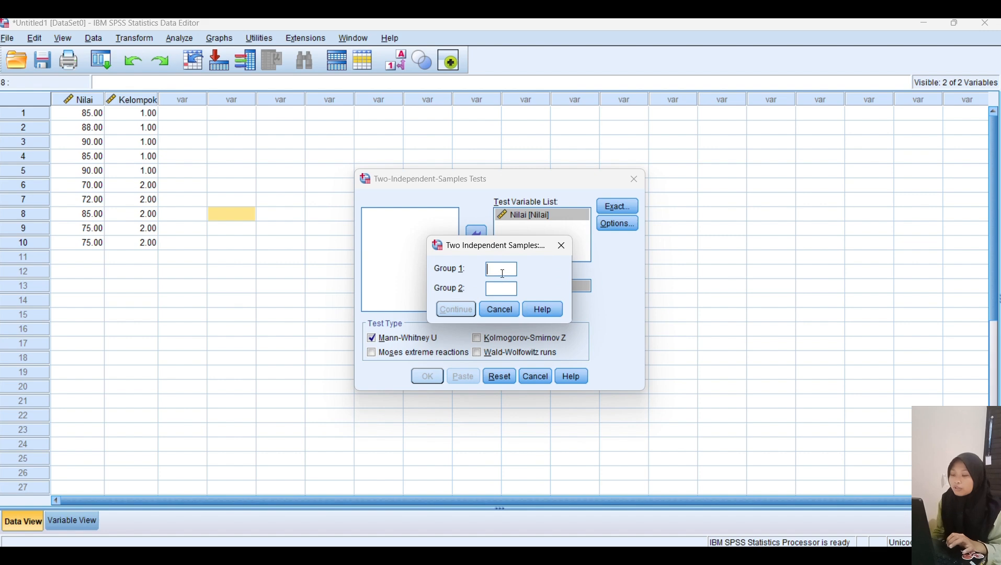
type("1")
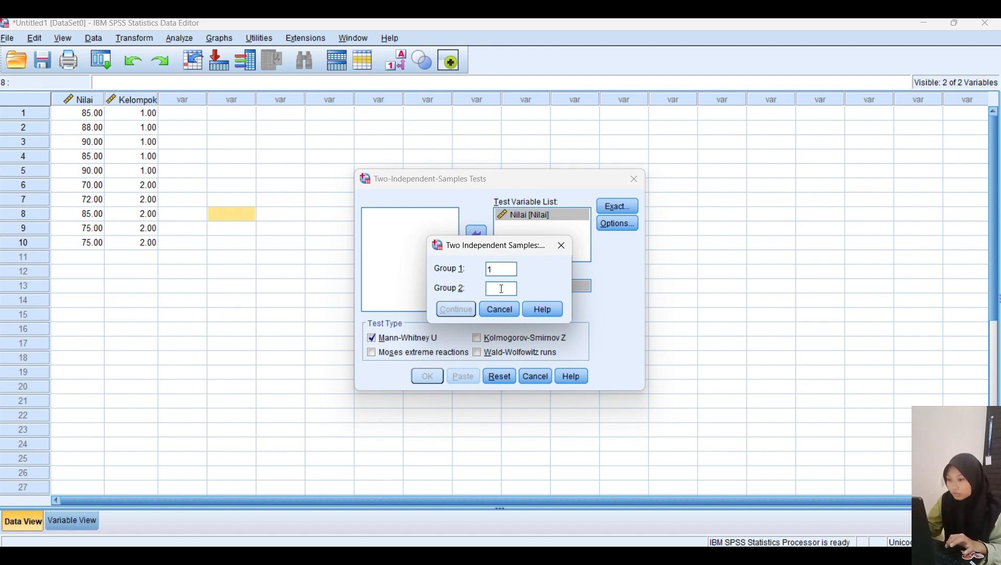
left_click(502, 289)
type("2")
left_click(467, 309)
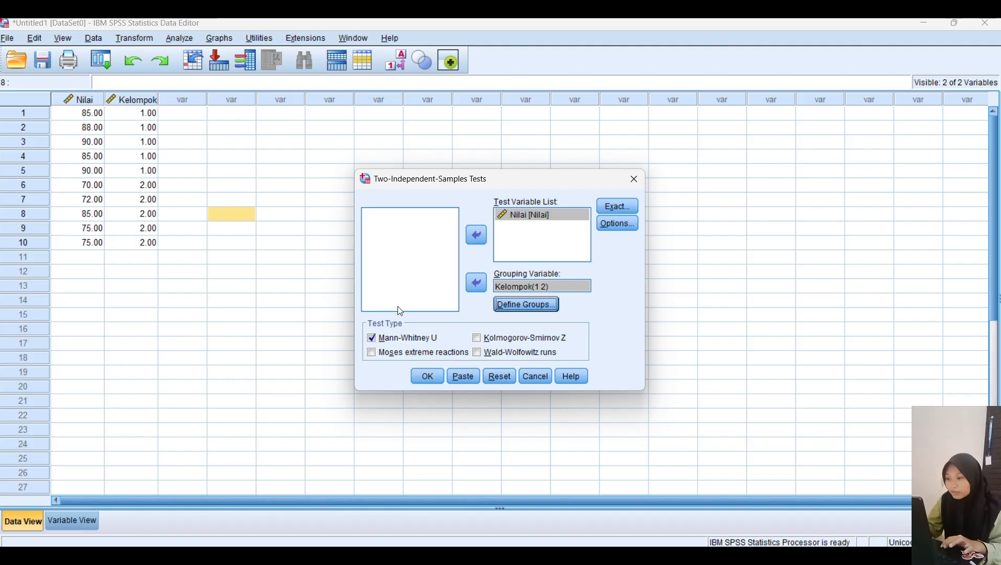
left_click(428, 376)
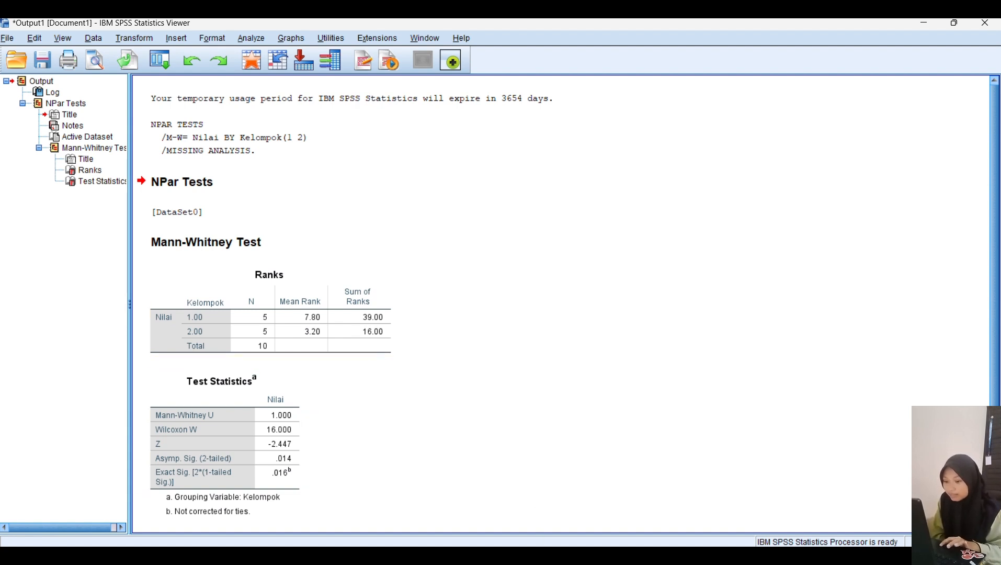
Step: Switch to the Excel workbook and review the Hasil SPSS tables alongside the manual calculation
left_click(543, 556)
left_click(494, 437)
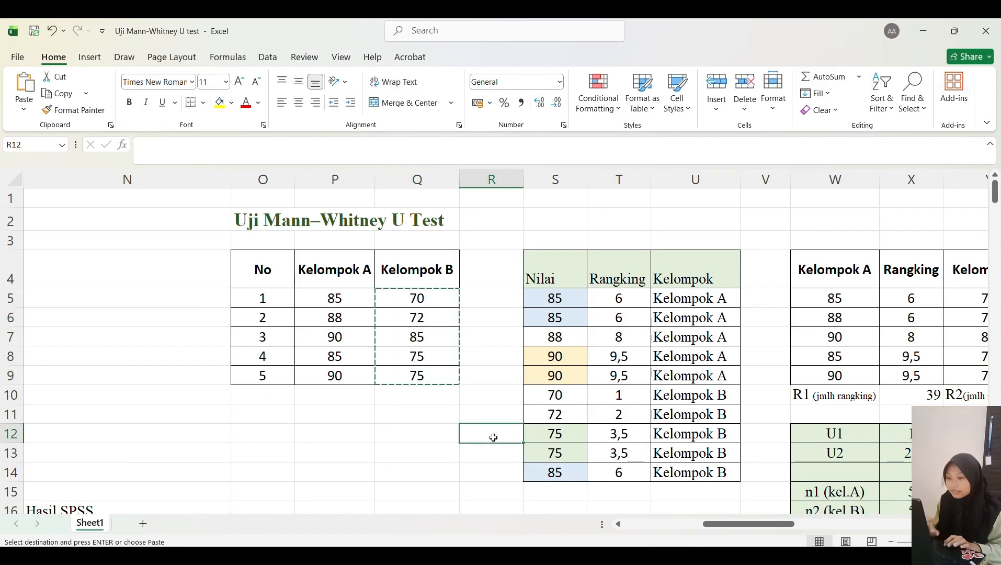
scroll(493, 438, "down", 2)
scroll(492, 435, "down", 3)
left_click(380, 412)
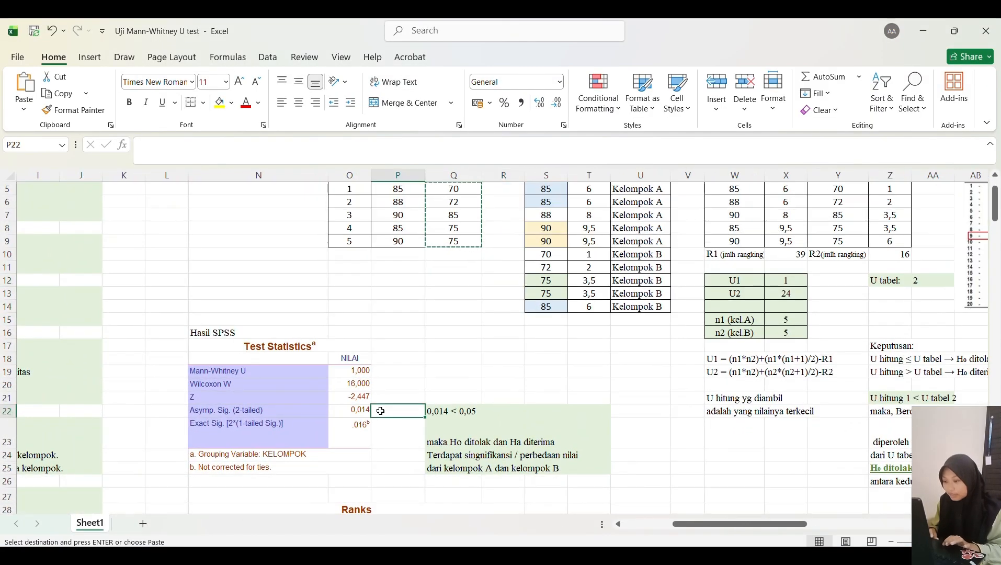
double_click(380, 411)
scroll(381, 411, "down", 2)
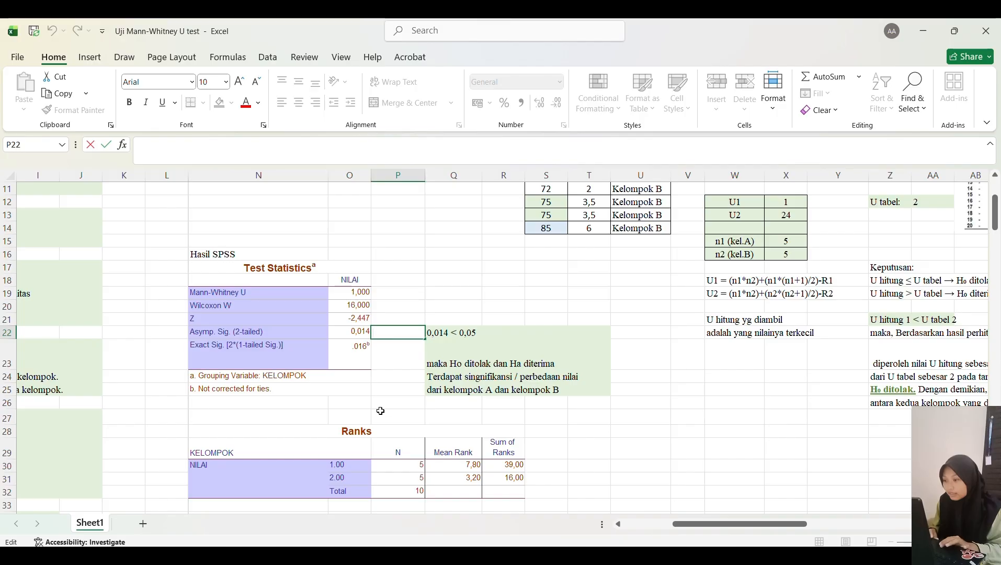
left_click_drag(575, 426, 533, 419)
left_click(473, 419)
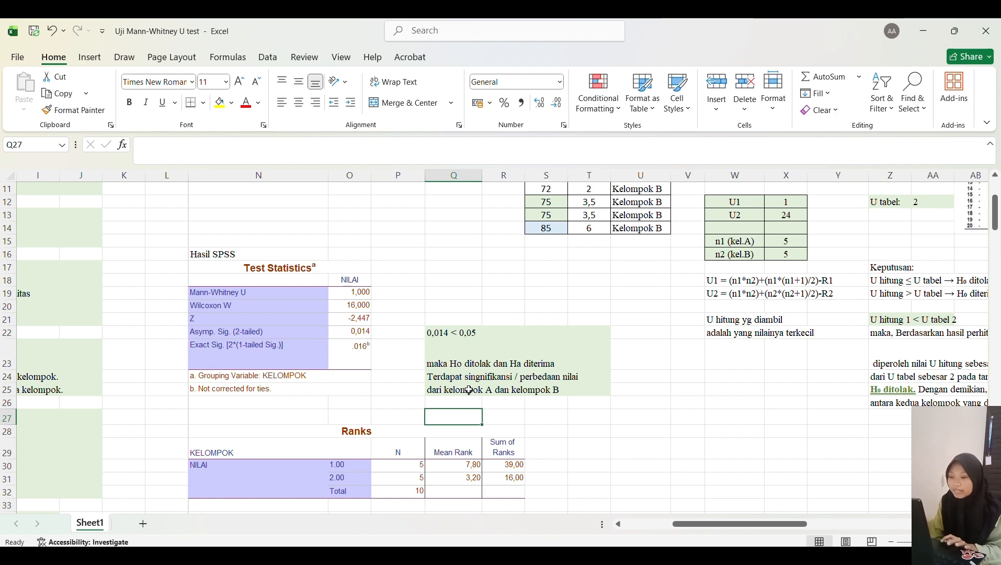
scroll(569, 415, "down", 2)
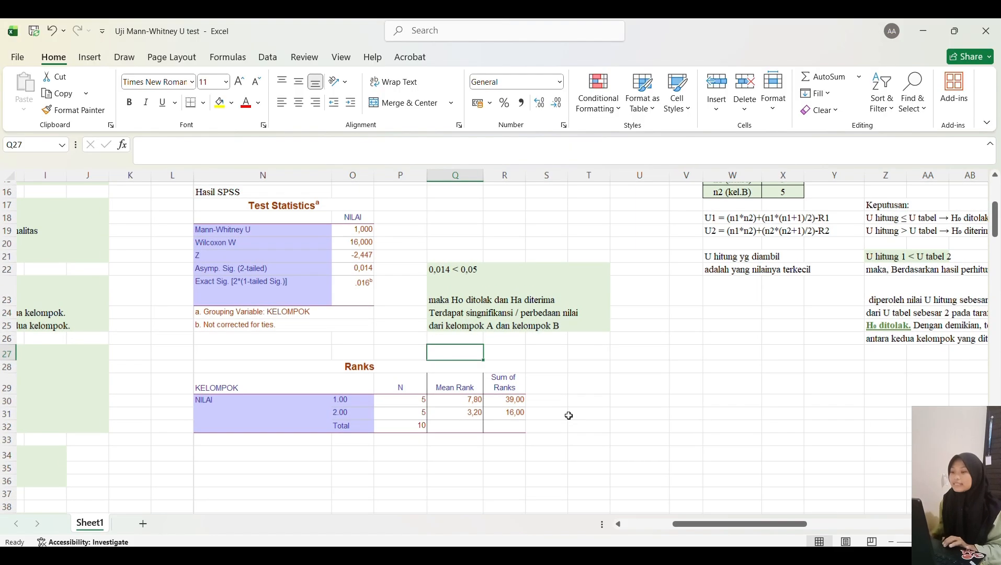
scroll(568, 415, "down", 4)
scroll(569, 416, "up", 3)
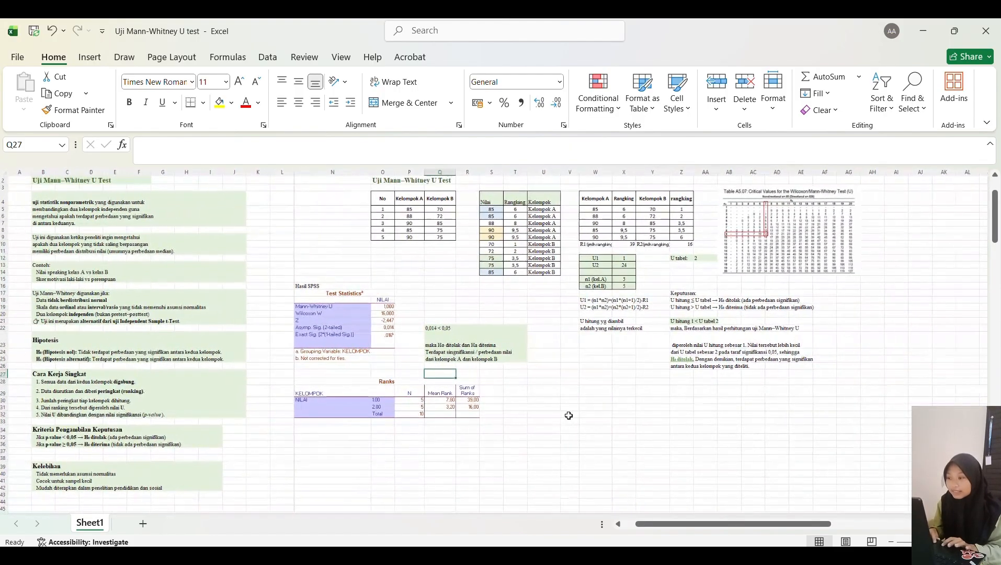
scroll(568, 444, "down", 1)
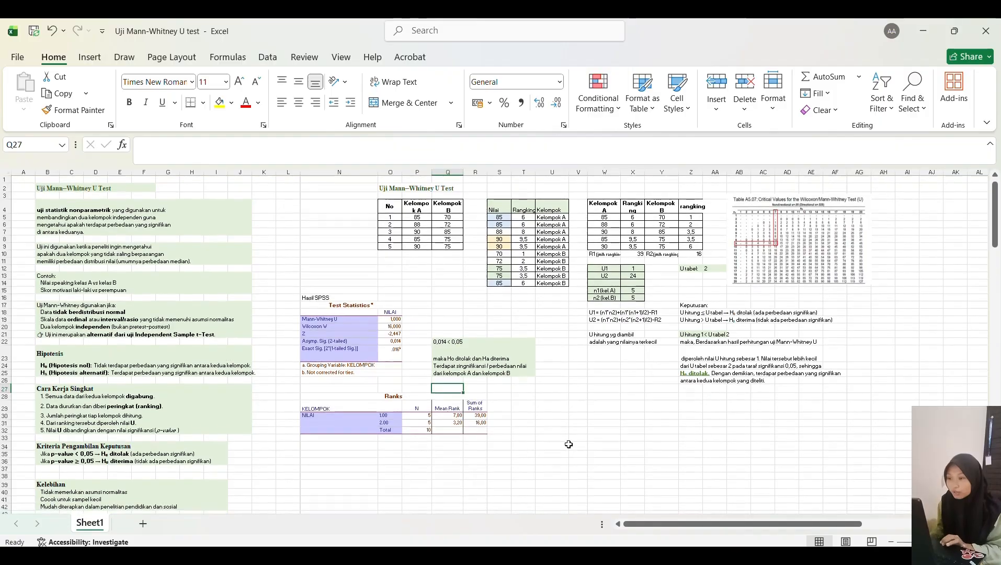